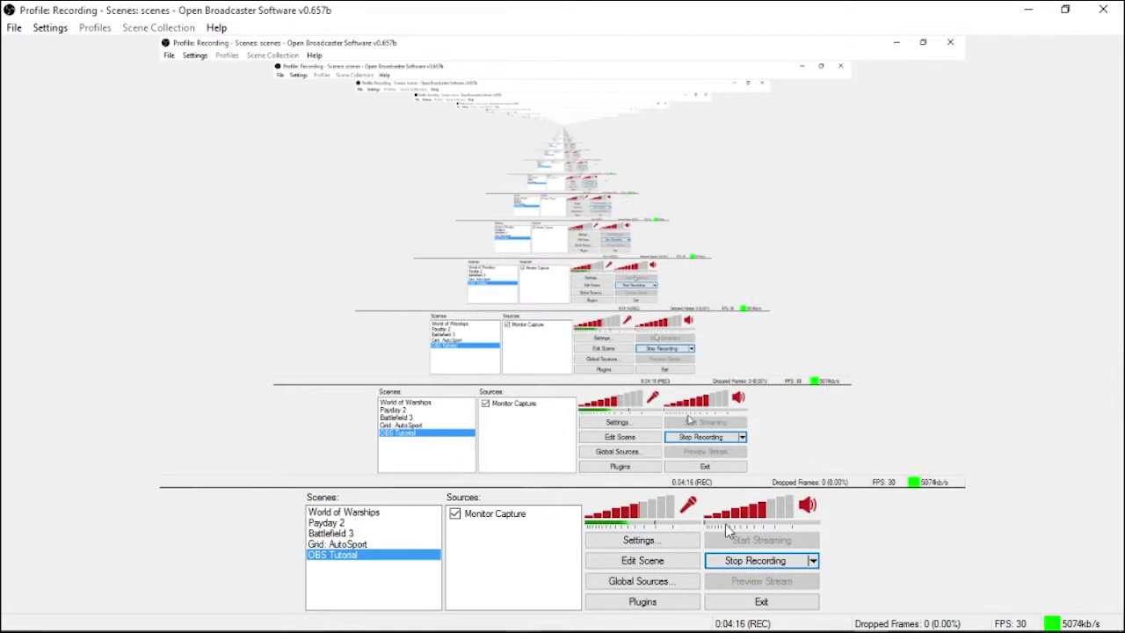
Set the microphone volume to about 70%
mouse_move(637, 517)
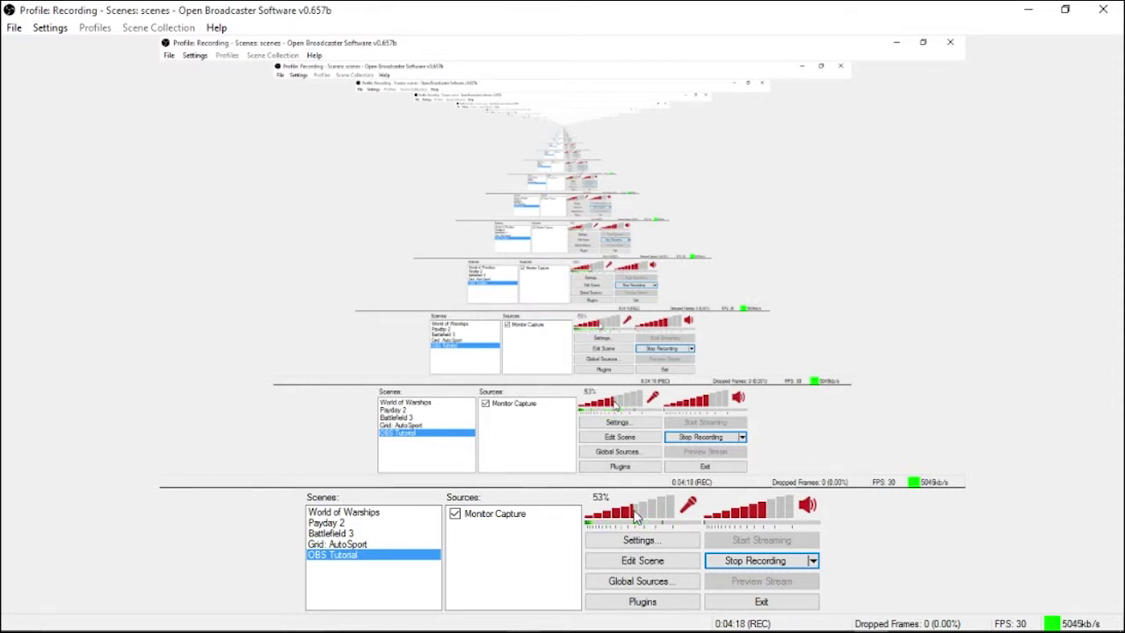
drag(638, 517, 647, 517)
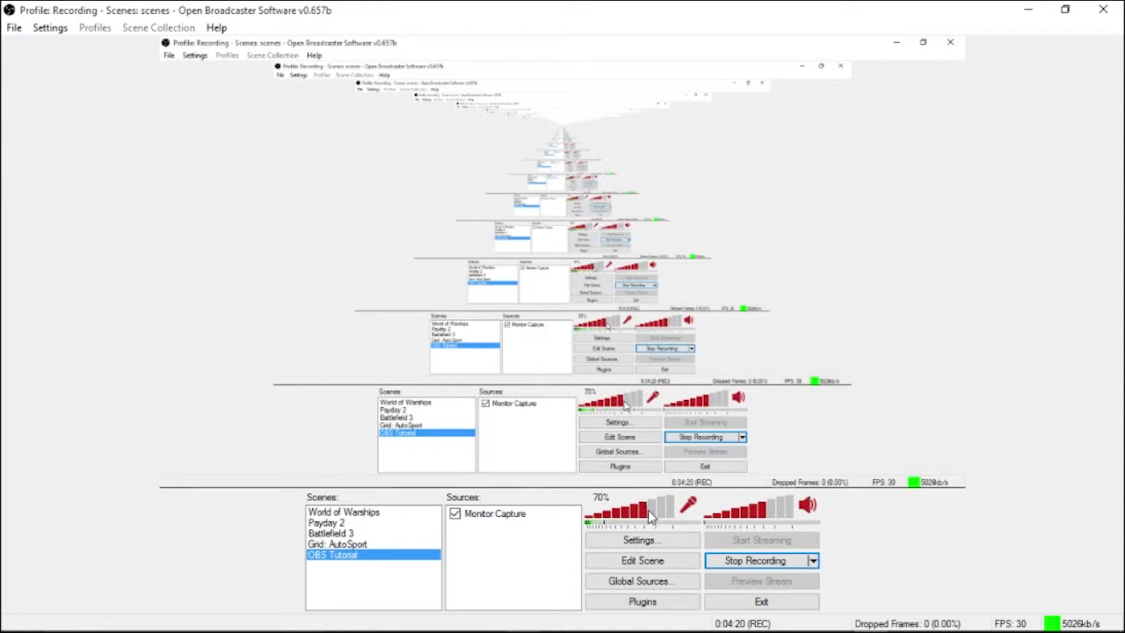
mouse_move(767, 517)
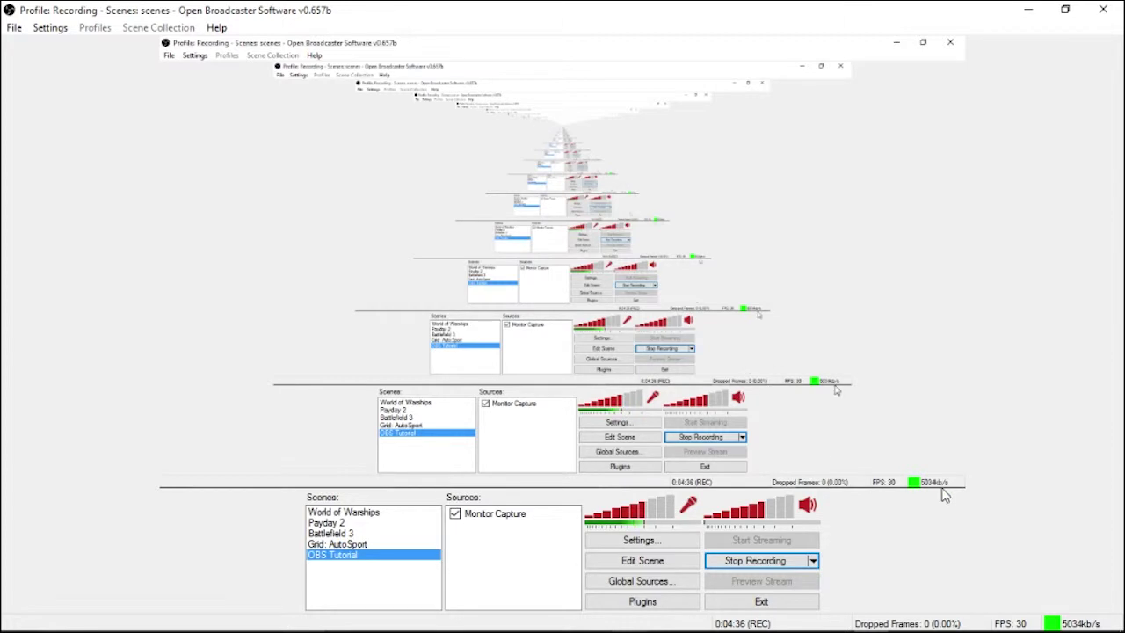
Open the Windows volume mixer, check the Speakers device level, and close the mixer
mouse_move(982, 620)
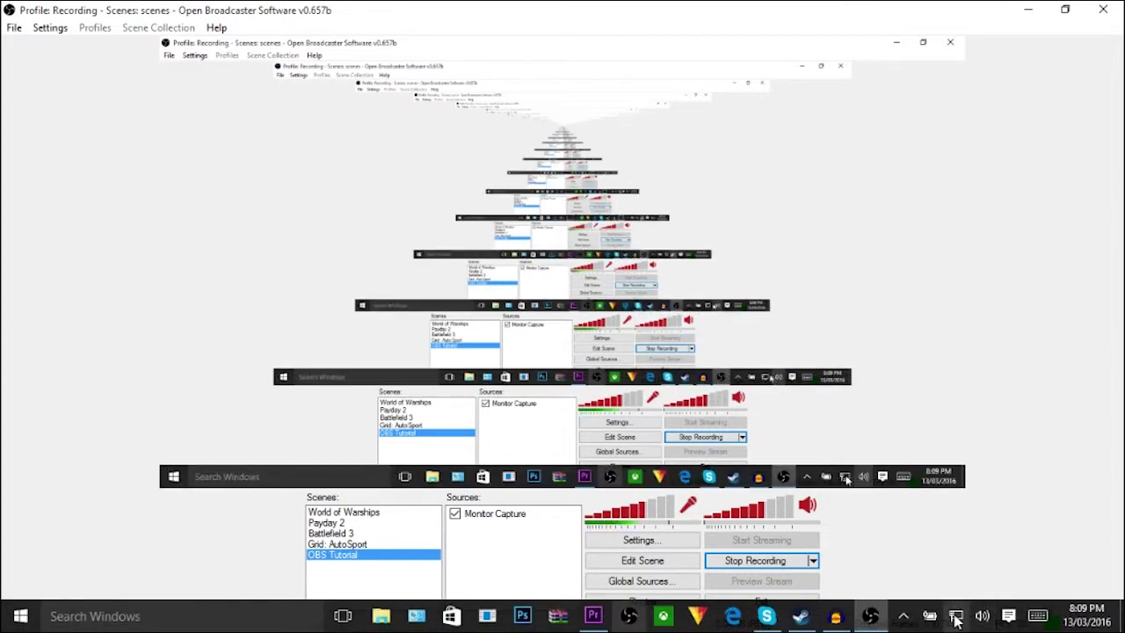
click(982, 620)
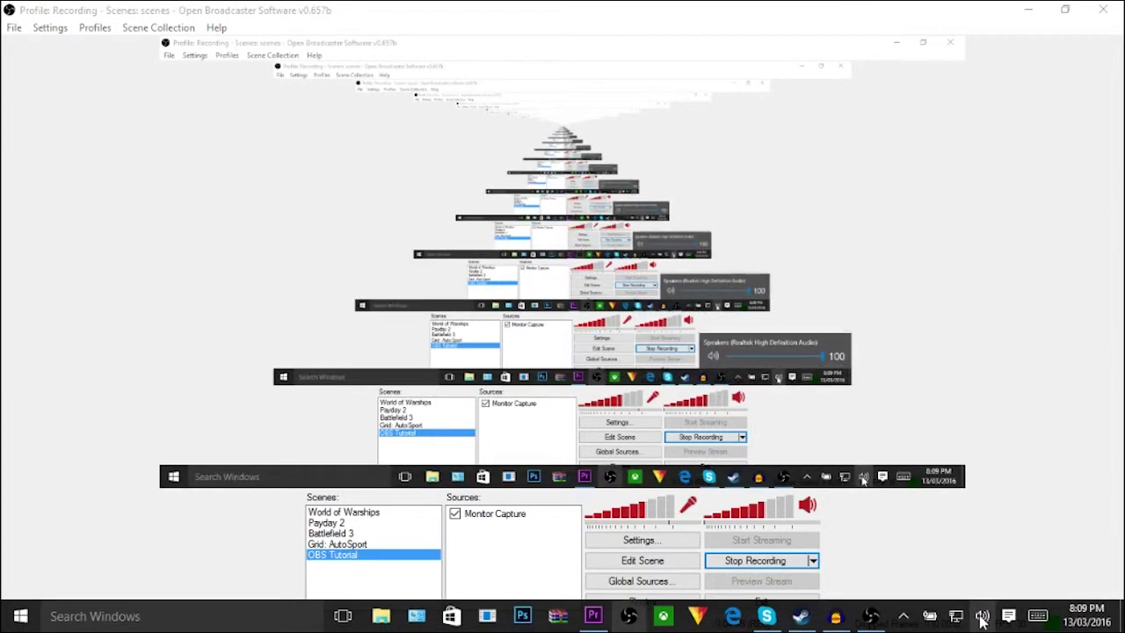
right_click(983, 620)
click(988, 528)
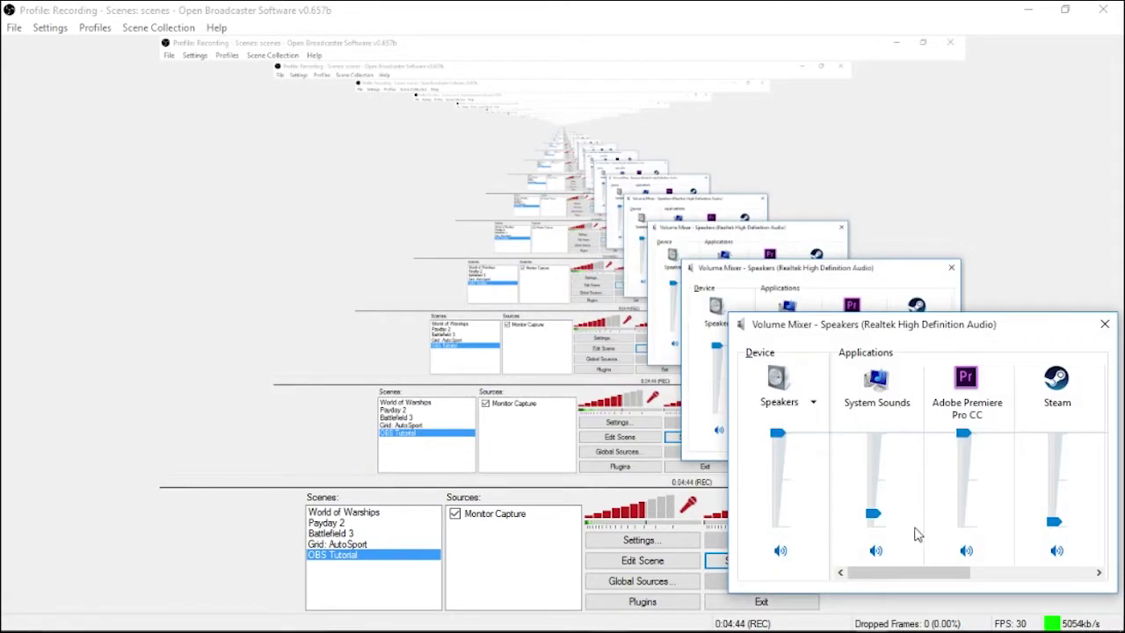
click(777, 433)
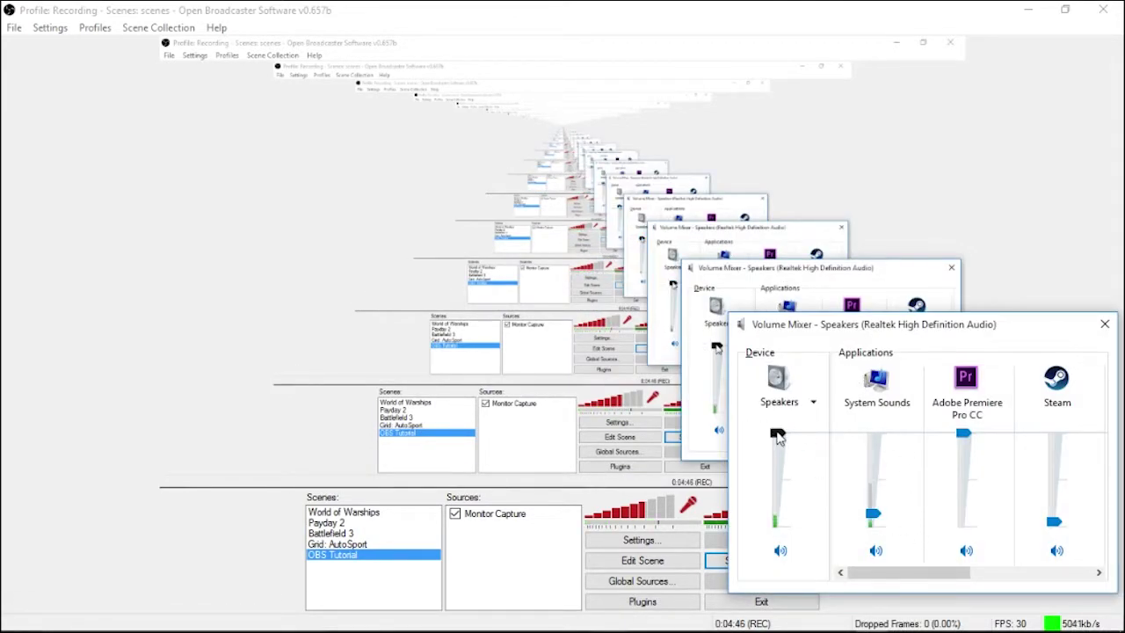
click(777, 432)
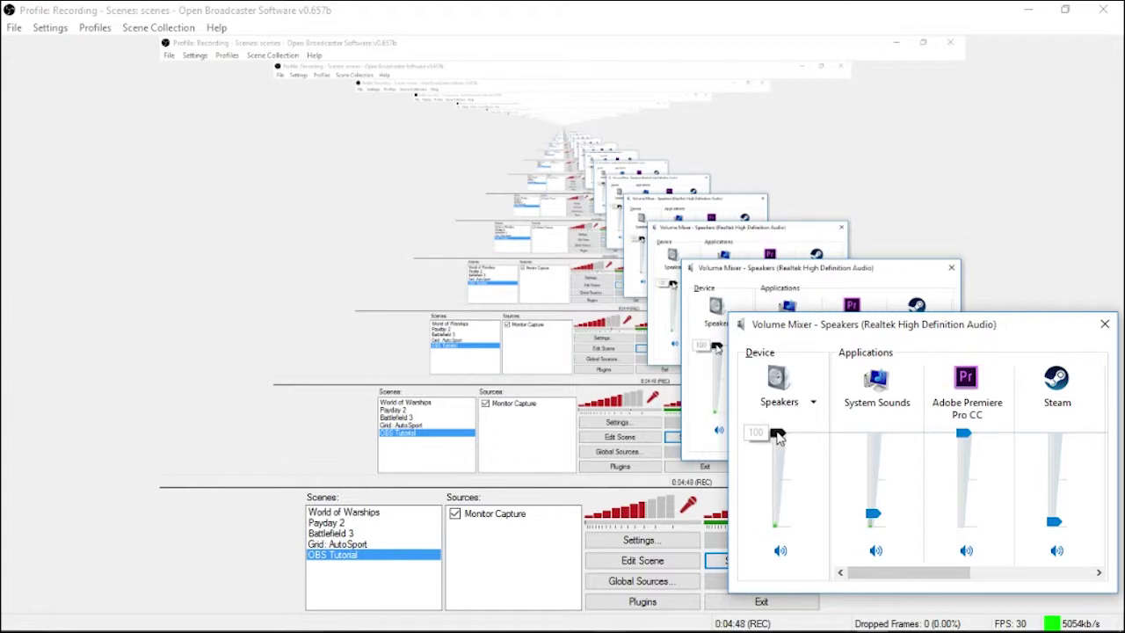
drag(844, 326, 417, 107)
click(355, 216)
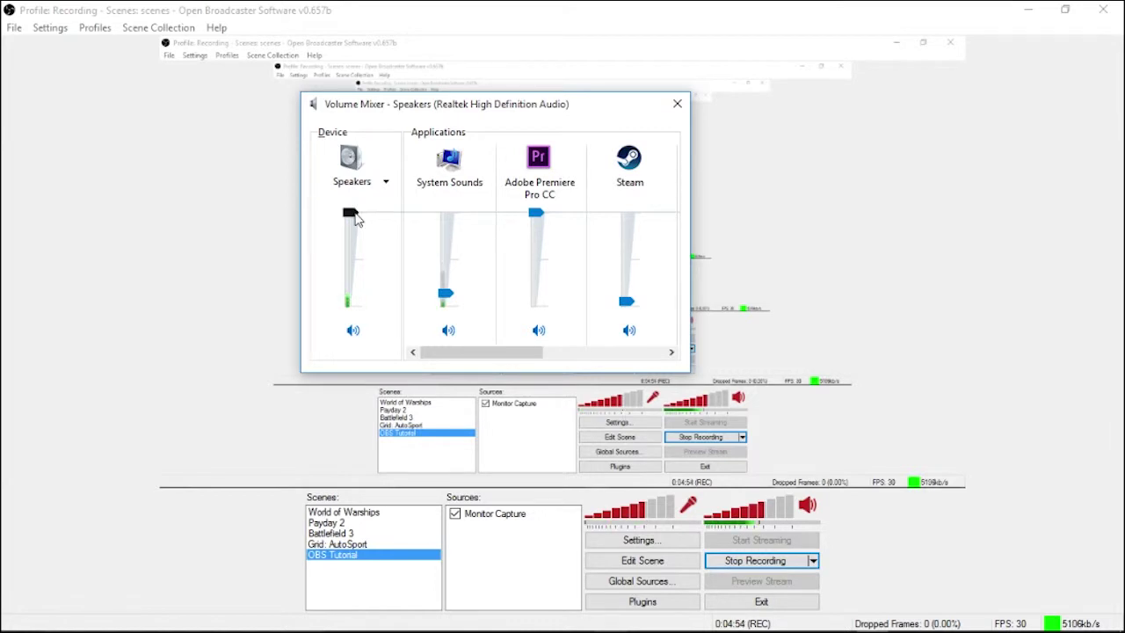
click(721, 104)
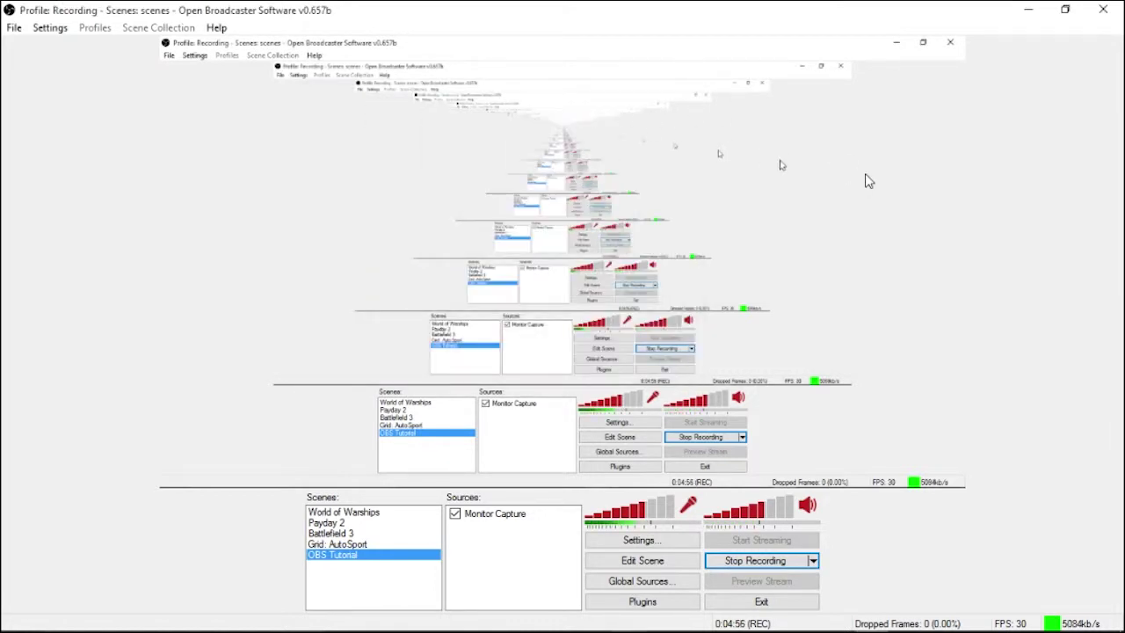
click(749, 519)
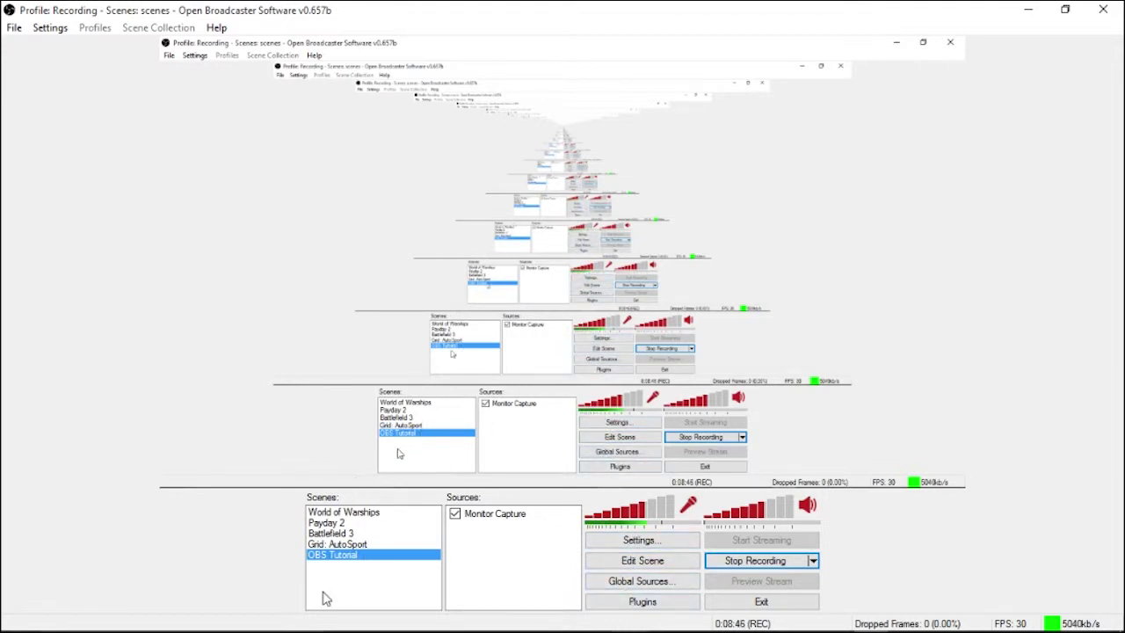
Enable scene editing for the OBS Tutorial scene and select its Monitor Capture source in the preview
click(664, 567)
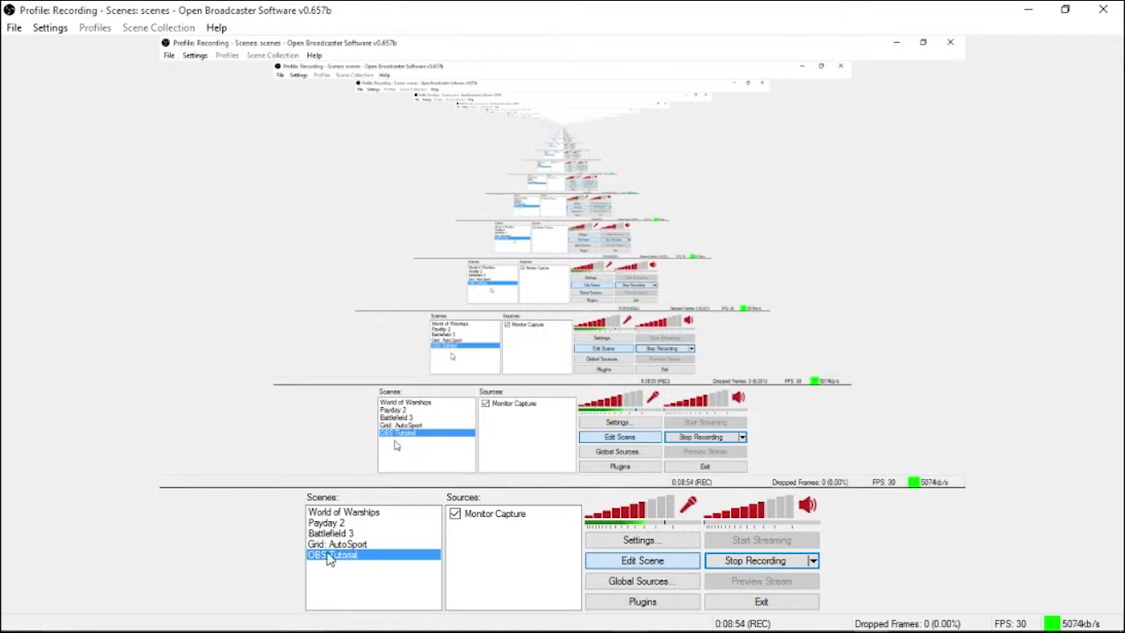
click(469, 219)
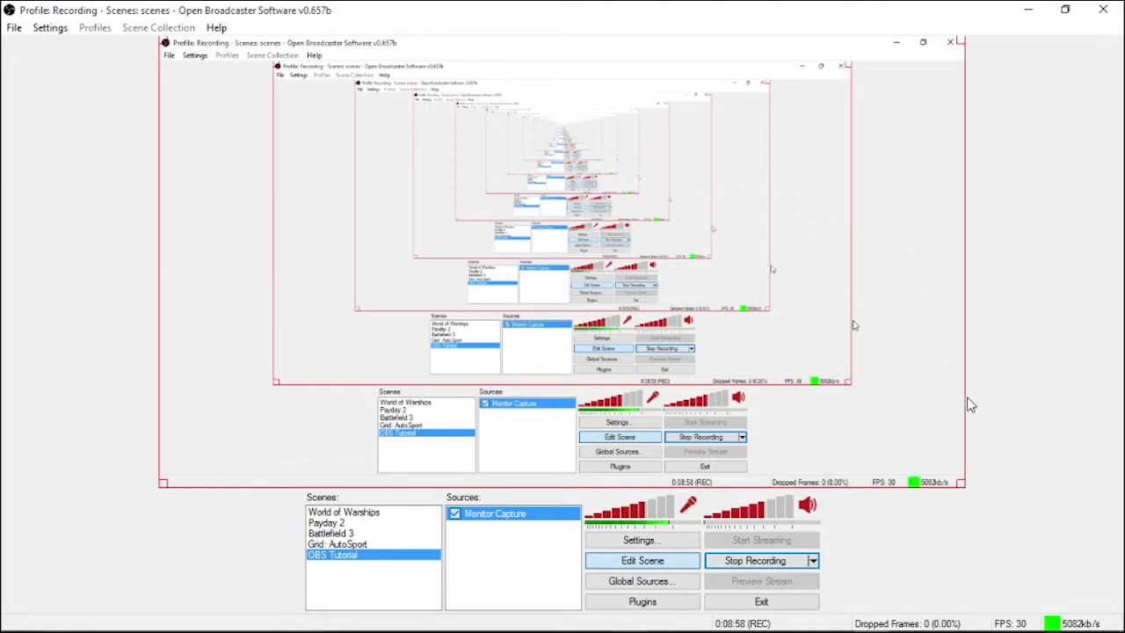
click(671, 566)
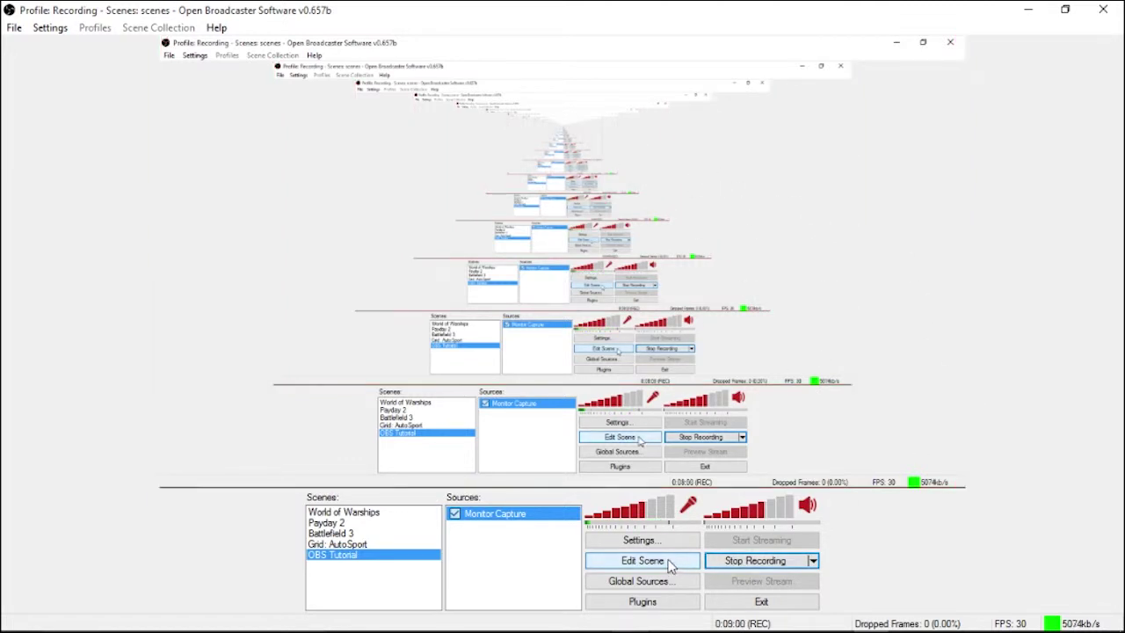
click(671, 565)
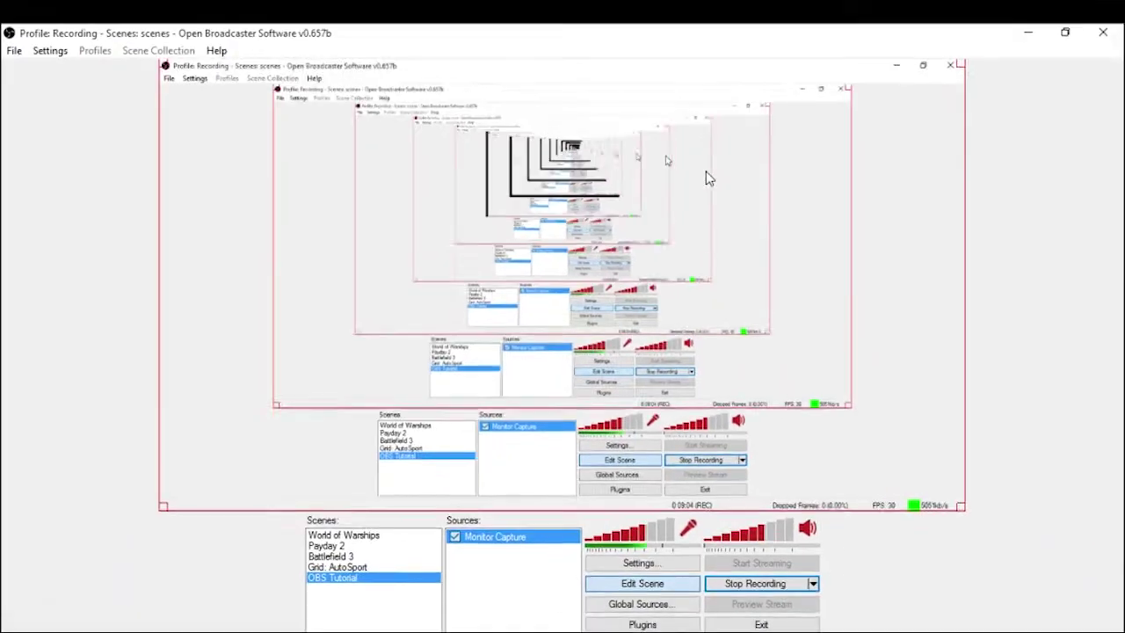
Move the Monitor Capture source around the preview, shrink it, and place it near the centre of the frame
drag(709, 179, 710, 192)
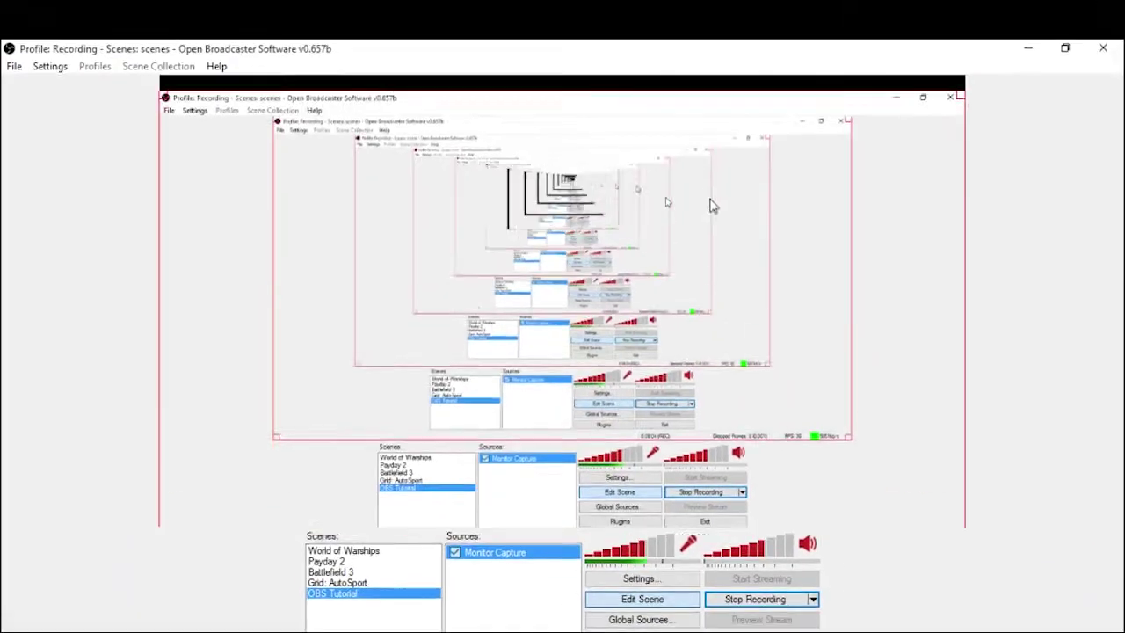
drag(768, 338, 753, 194)
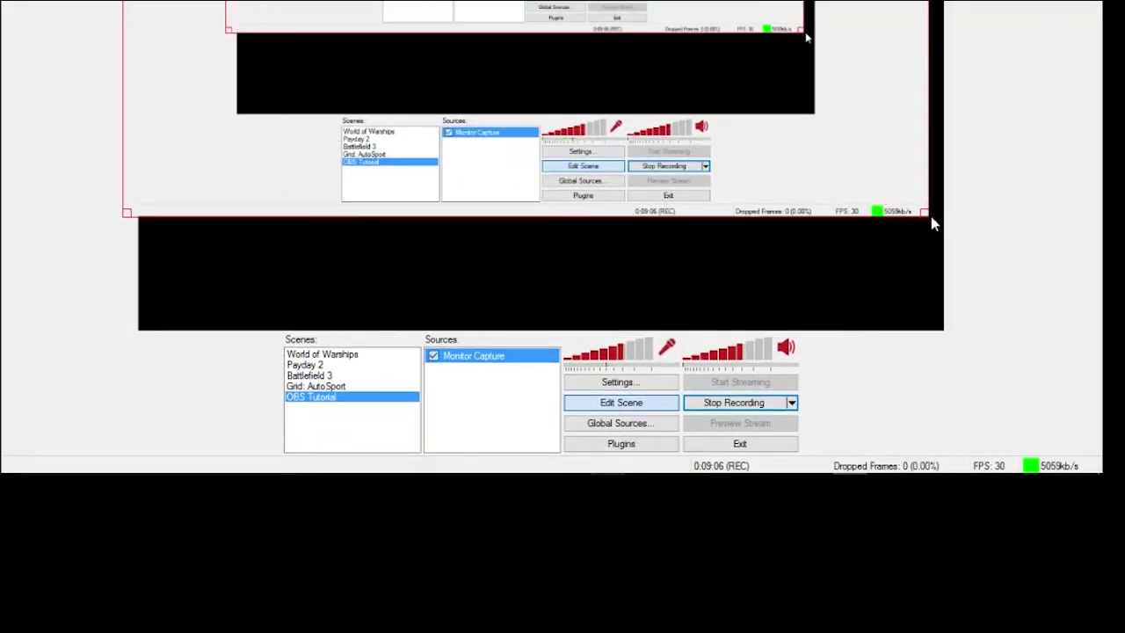
drag(925, 213, 592, 27)
drag(336, 1, 295, 1)
drag(448, 195, 538, 303)
drag(626, 343, 791, 332)
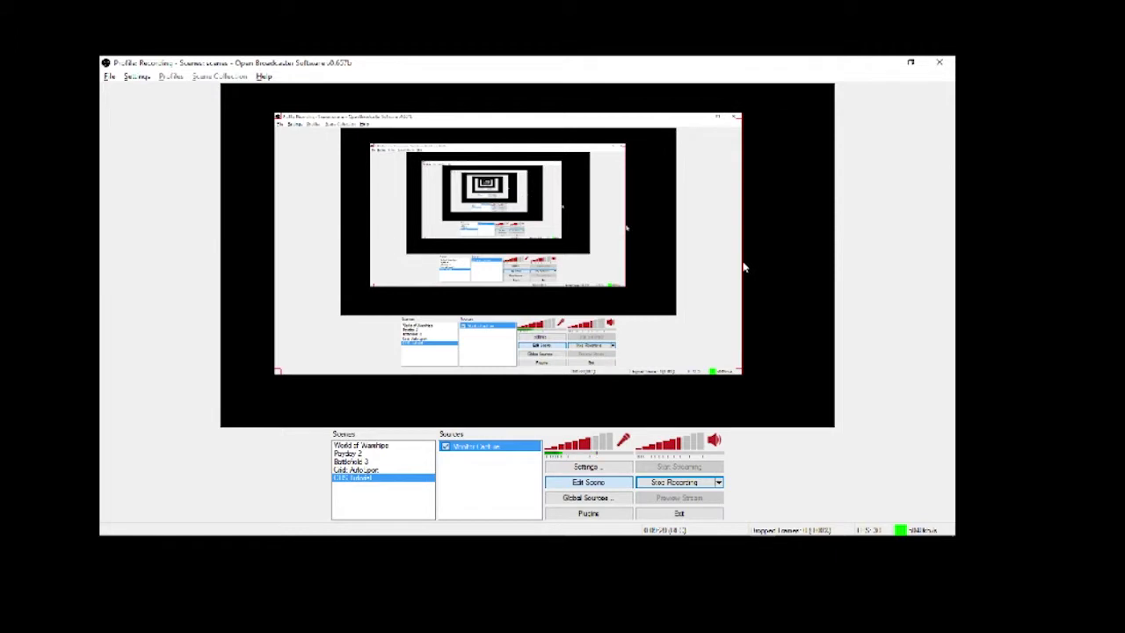
Crop the right, bottom, left and top edges of the Monitor Capture source in the preview
drag(745, 266, 582, 269)
drag(532, 372, 535, 276)
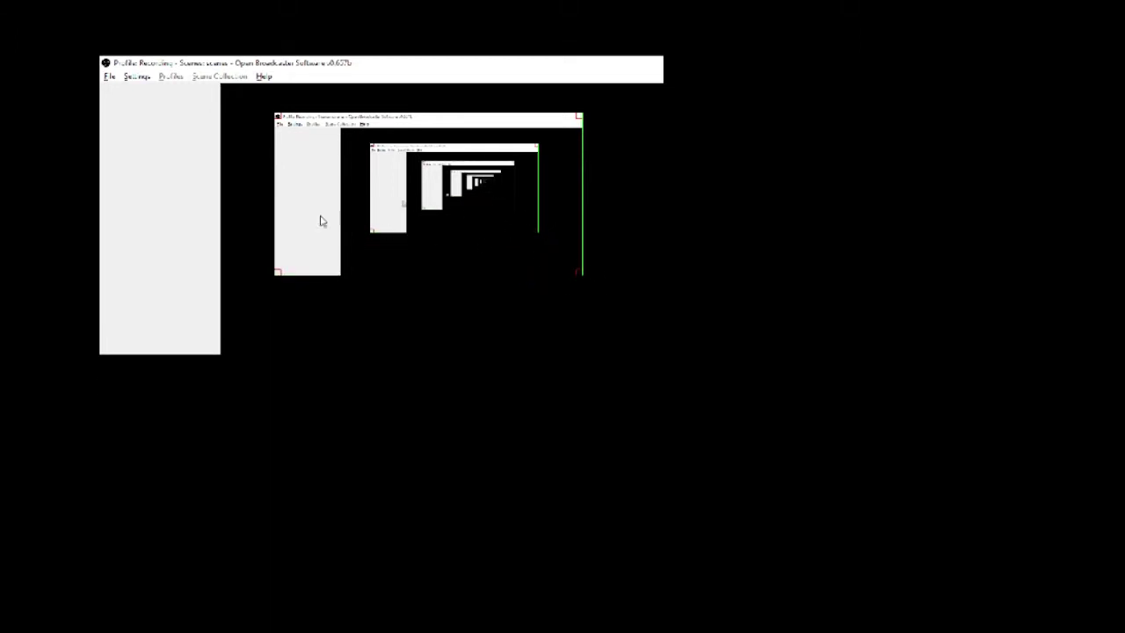
drag(272, 206, 405, 208)
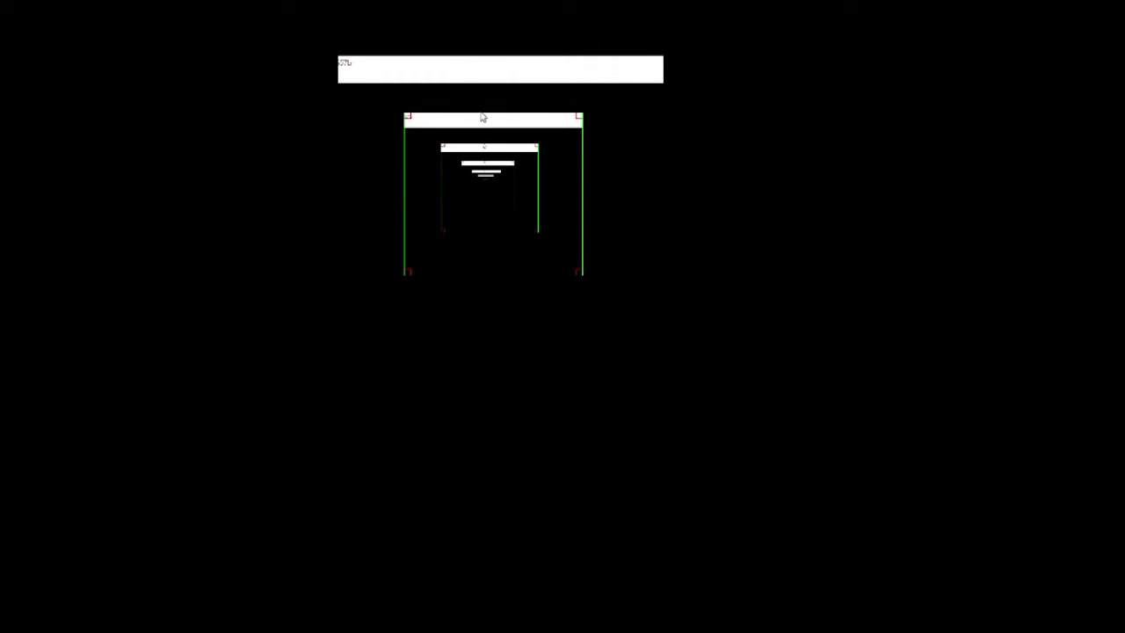
drag(481, 114, 485, 162)
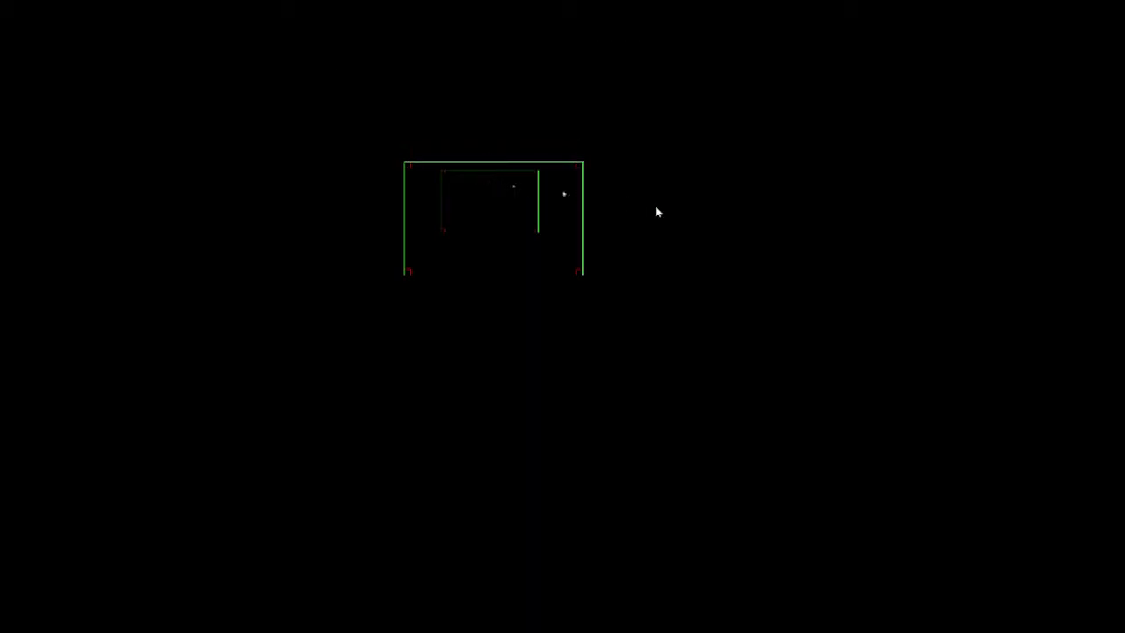
Remove the crop from all four edges of the Monitor Capture source to restore the full screen image
drag(582, 238, 743, 245)
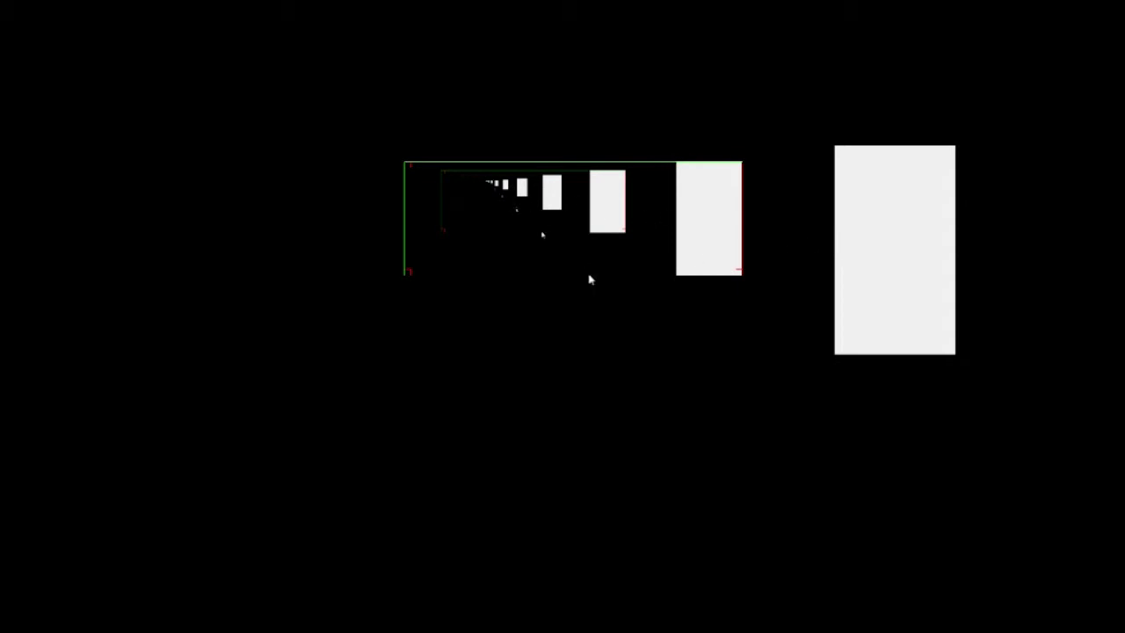
drag(590, 279, 600, 427)
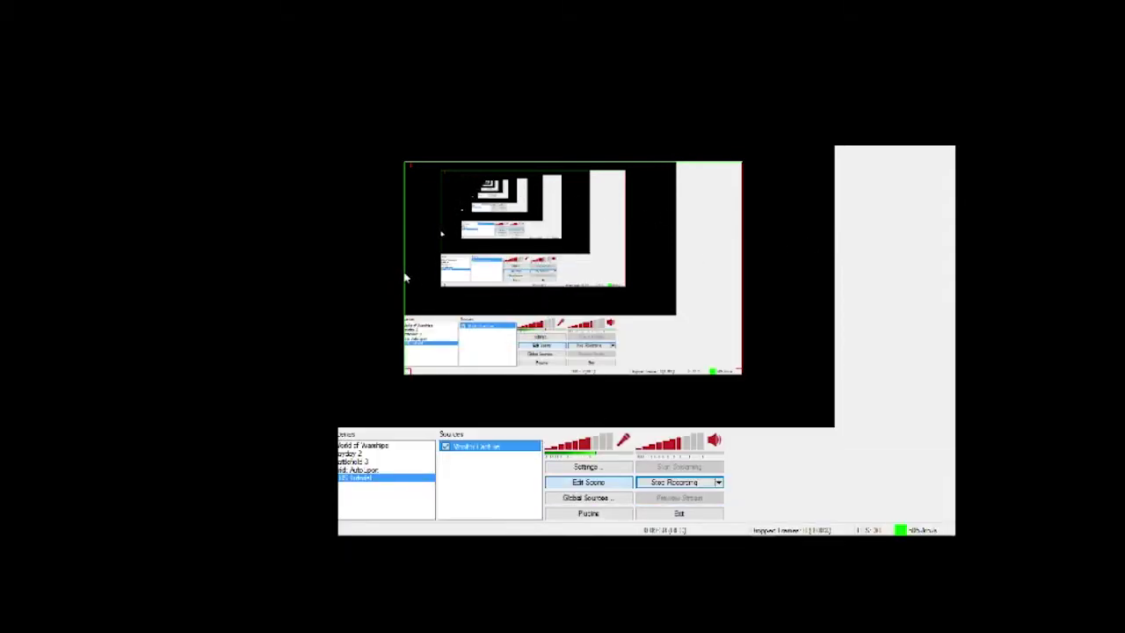
drag(406, 275, 253, 273)
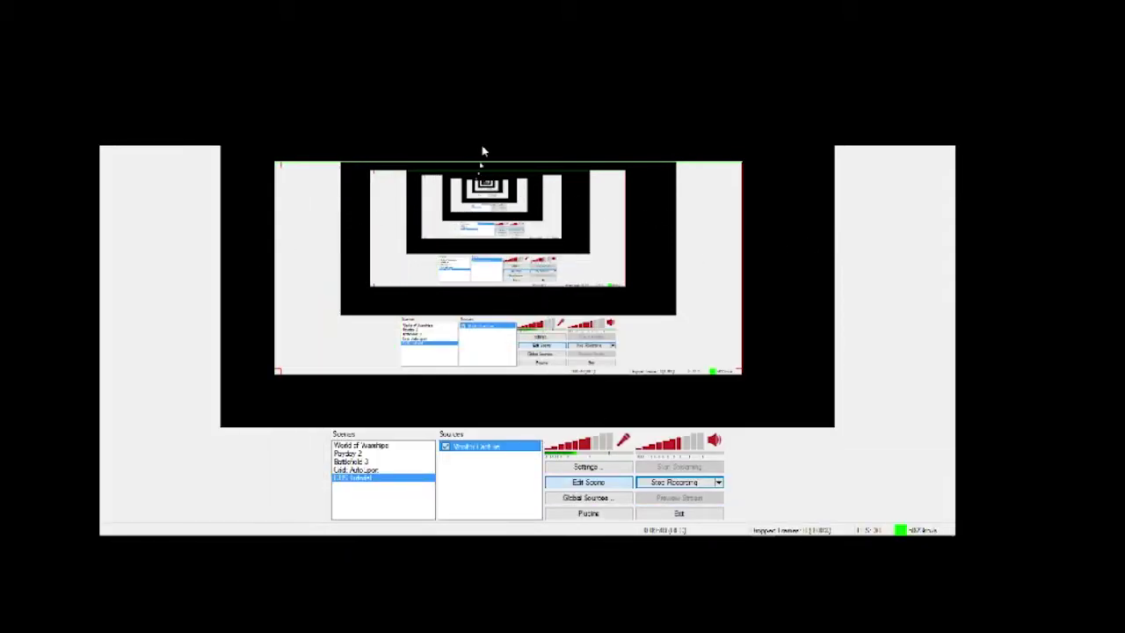
drag(487, 164, 491, 93)
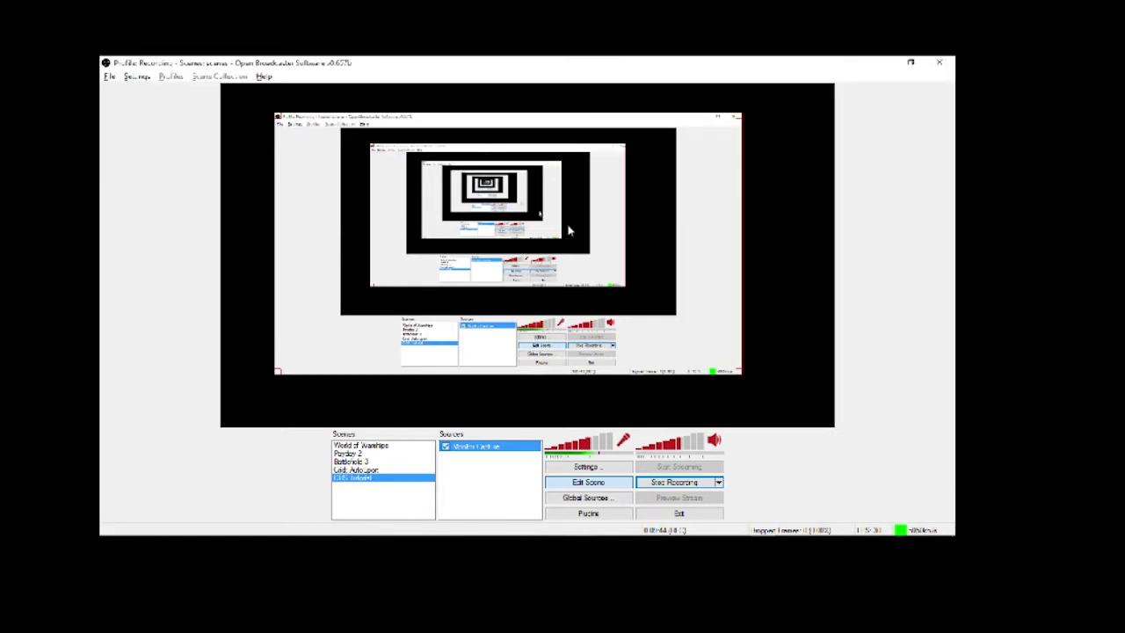
Align the Monitor Capture source to the frame's upper-left corner, enlarge it to fill the frame, and turn off scene editing
drag(527, 63, 428, 6)
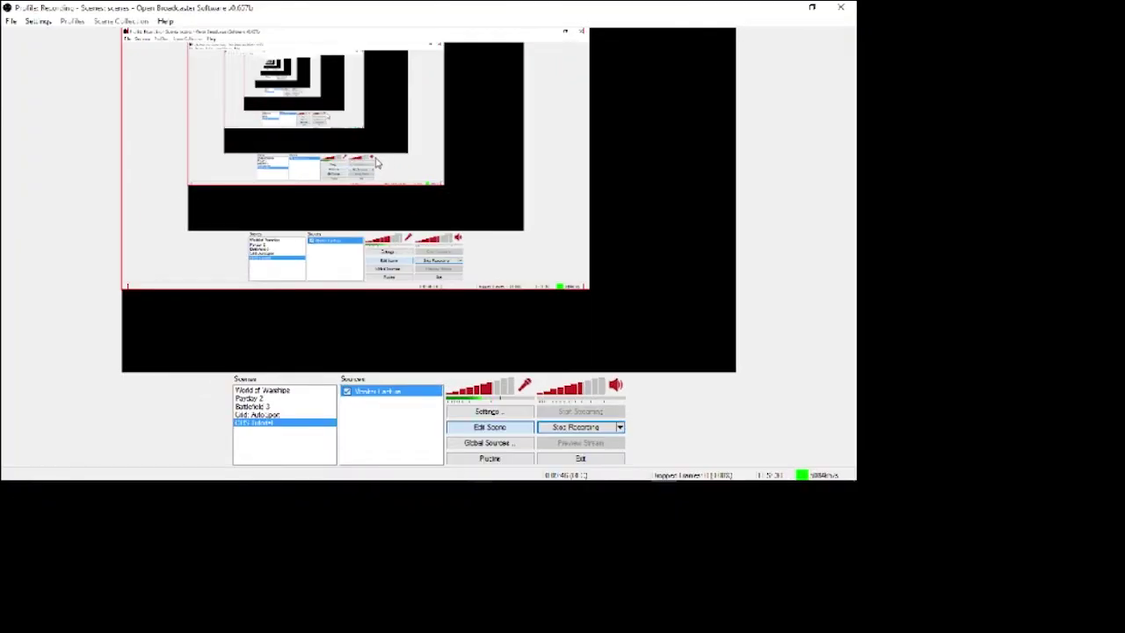
drag(584, 283, 917, 468)
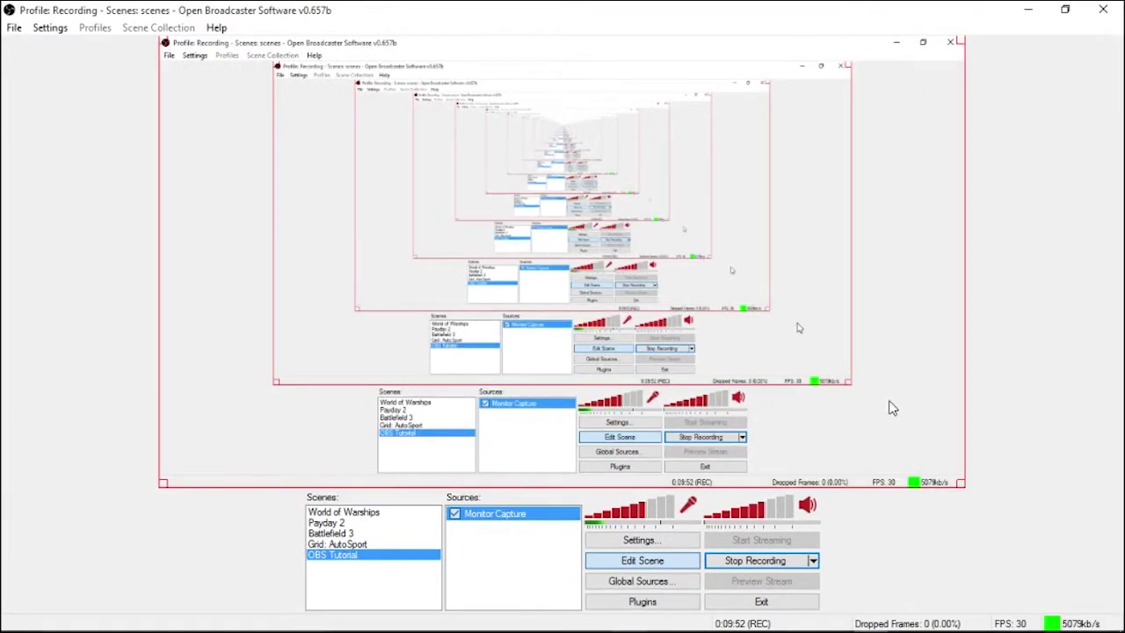
click(678, 561)
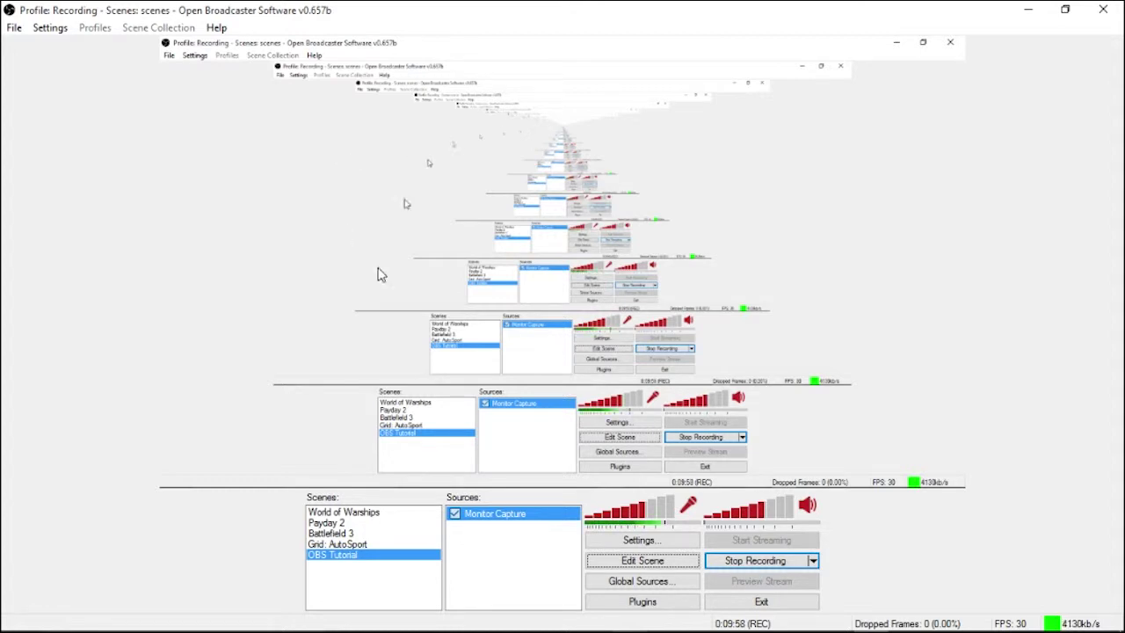
Open the list of installed plugins, review its entries, and close it
click(642, 601)
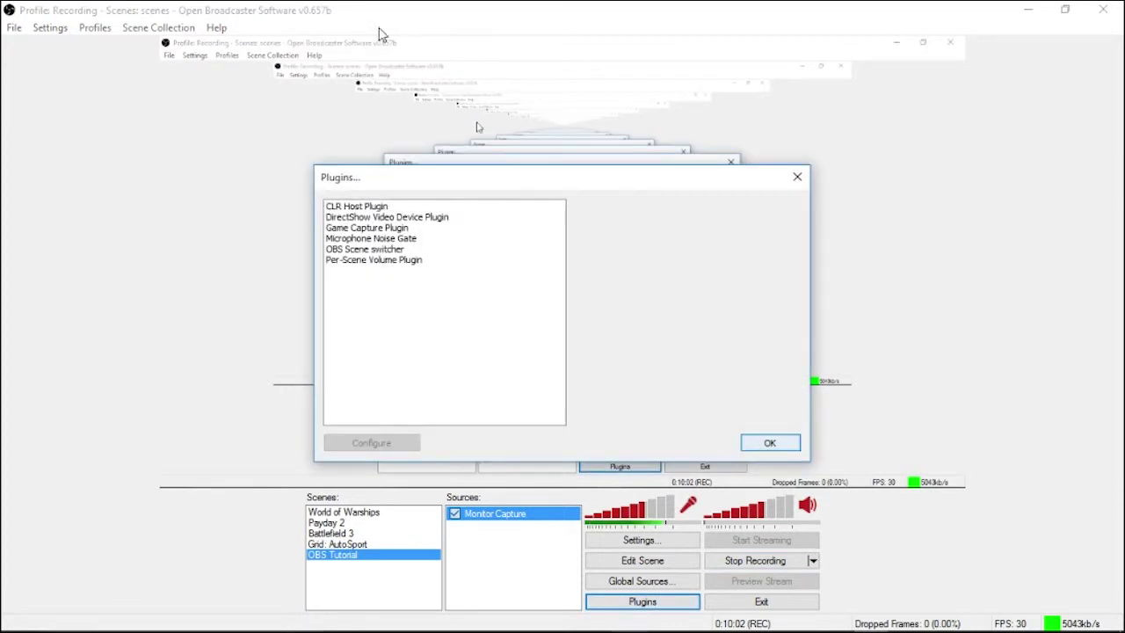
drag(419, 184, 201, 56)
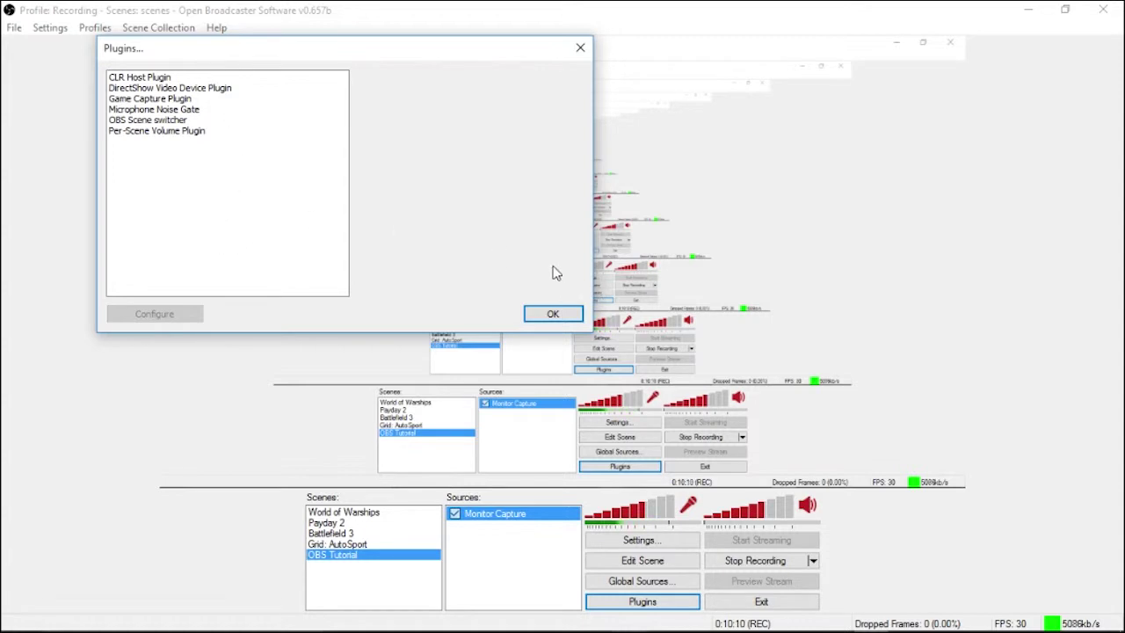
click(568, 314)
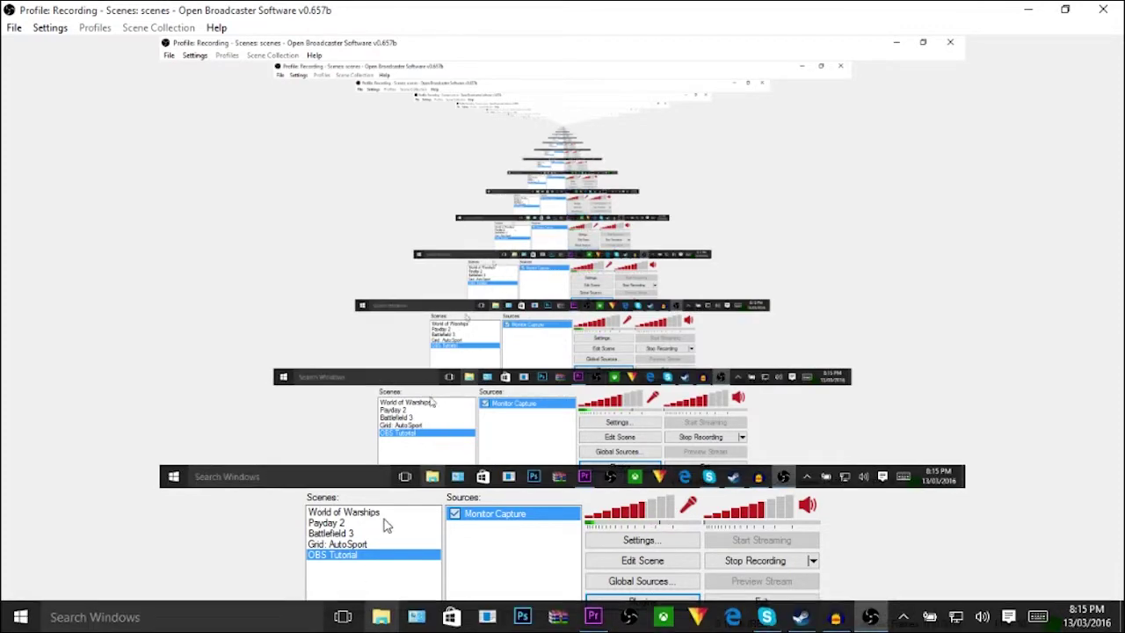
Preview the World of Warships scene and switch back to the OBS Tutorial scene
click(331, 513)
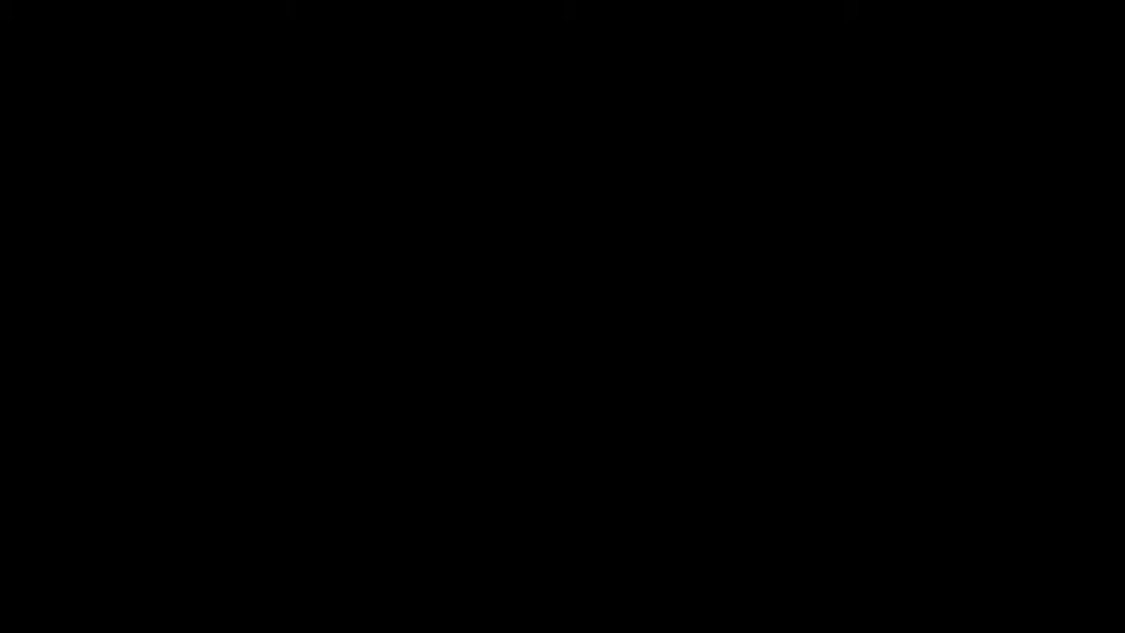
click(339, 556)
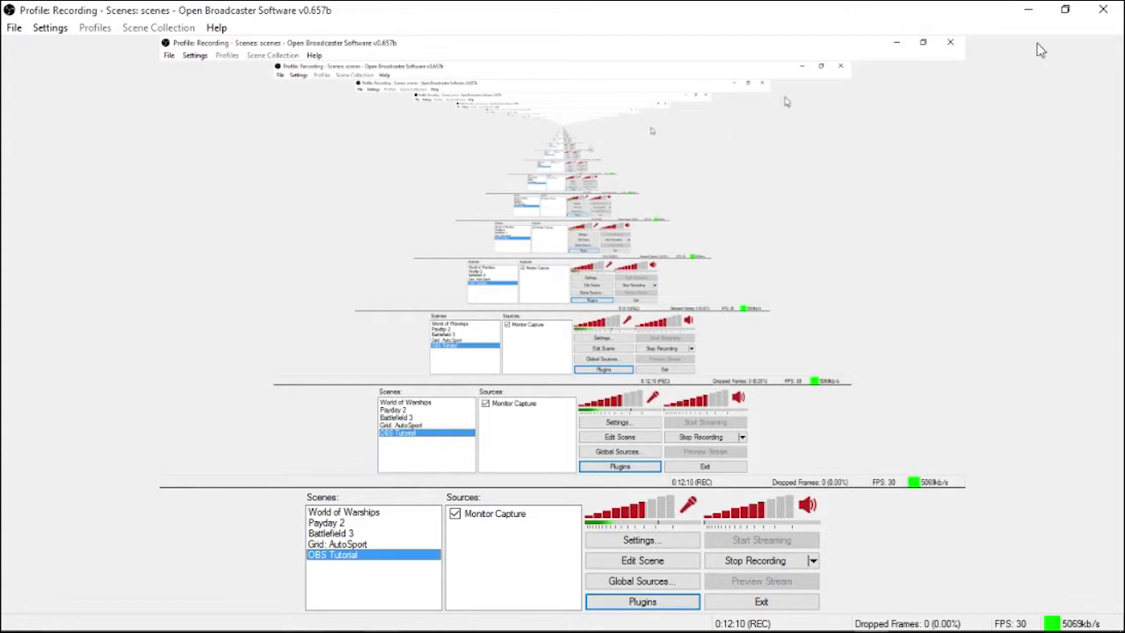
Restore the OBS window from its maximized size and move it lower on the desktop
click(1066, 9)
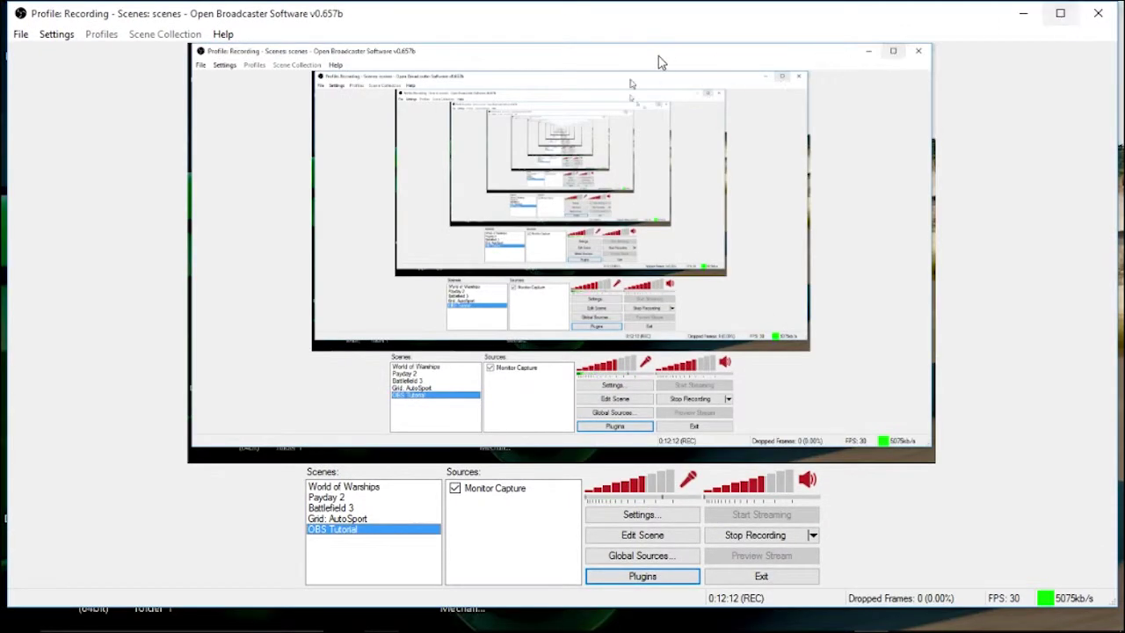
drag(653, 25, 615, 88)
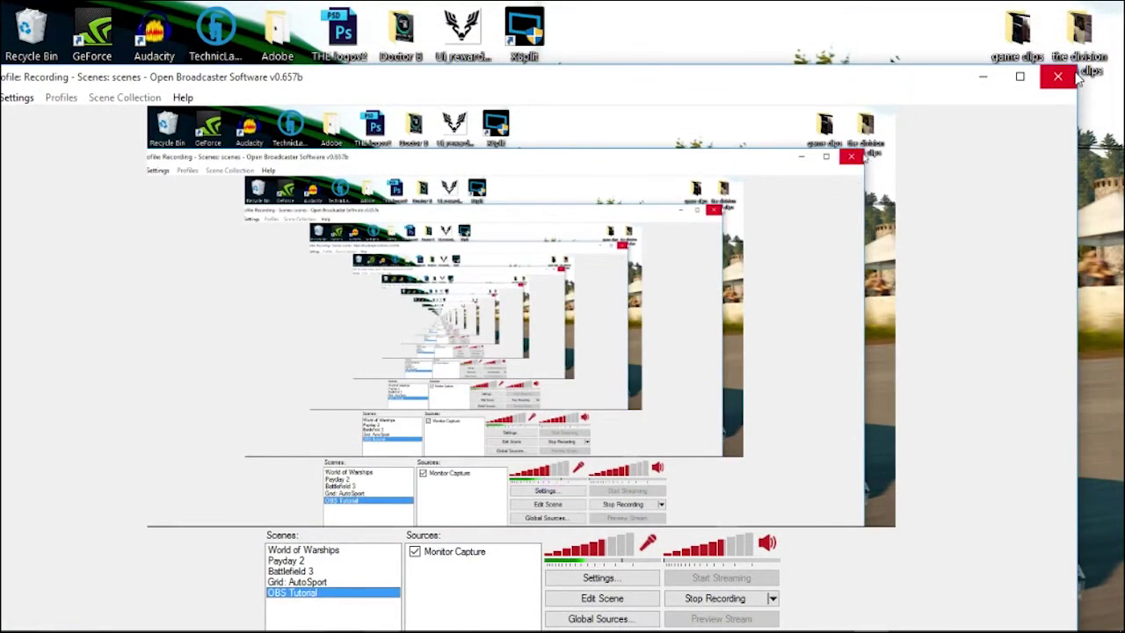
Minimize OBS and show the graphics processor options for launching its desktop shortcut, leaving the default choice unchanged
click(984, 77)
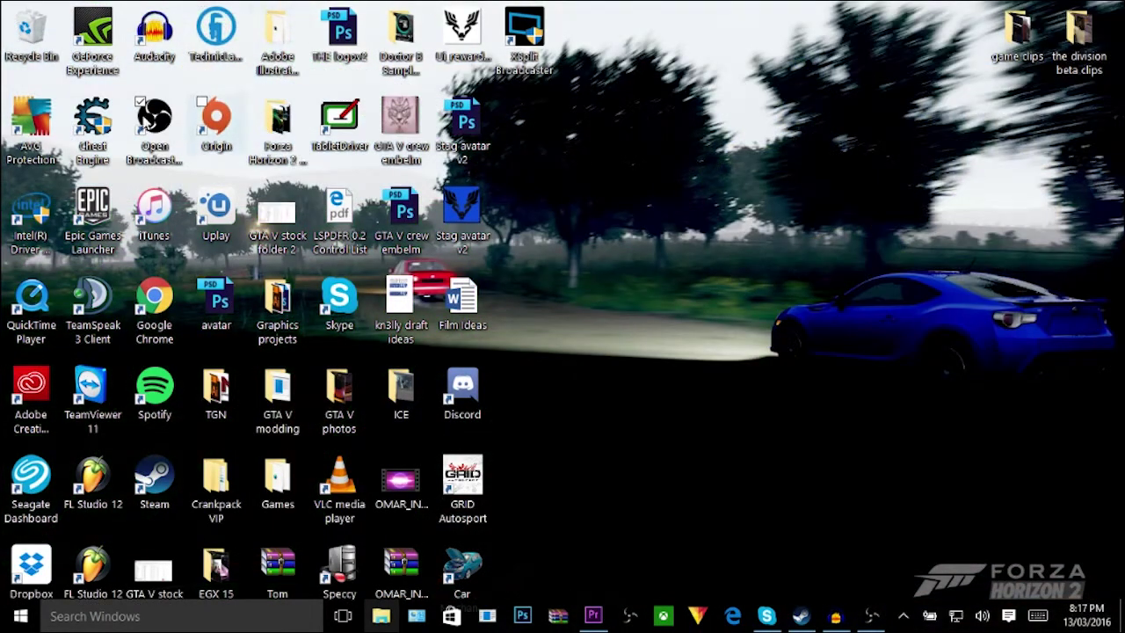
click(159, 129)
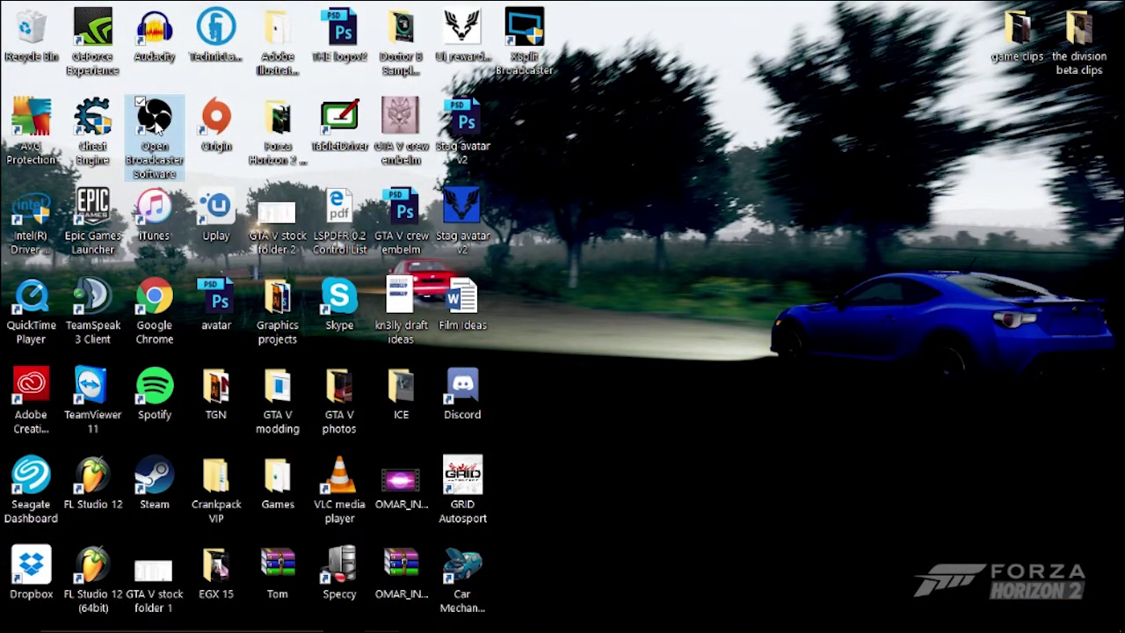
double_click(158, 129)
right_click(159, 128)
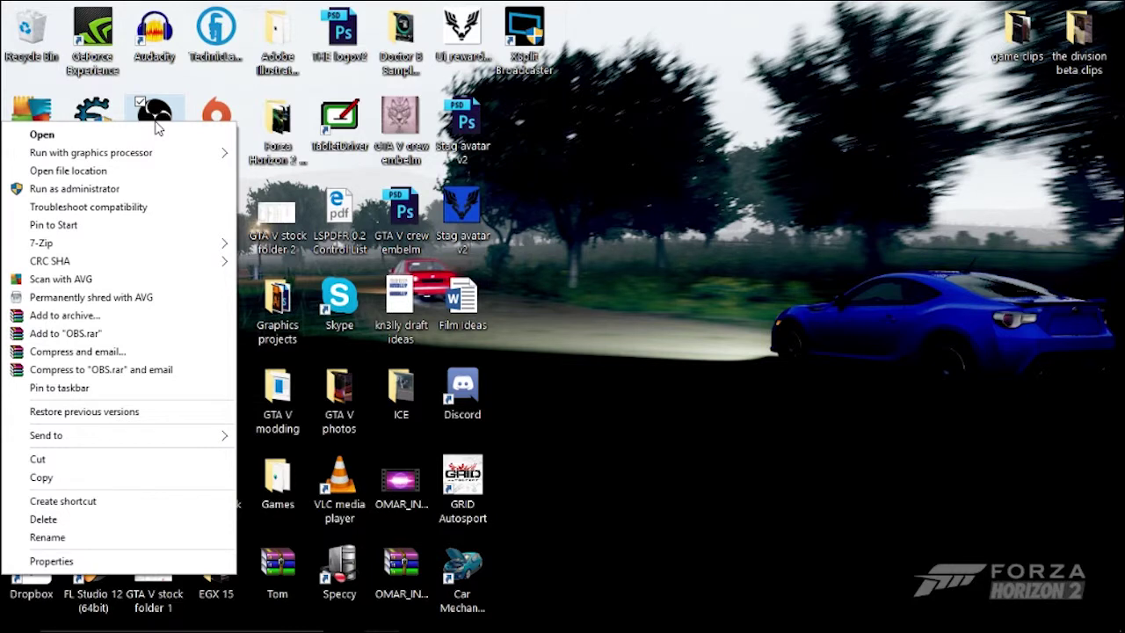
mouse_move(209, 156)
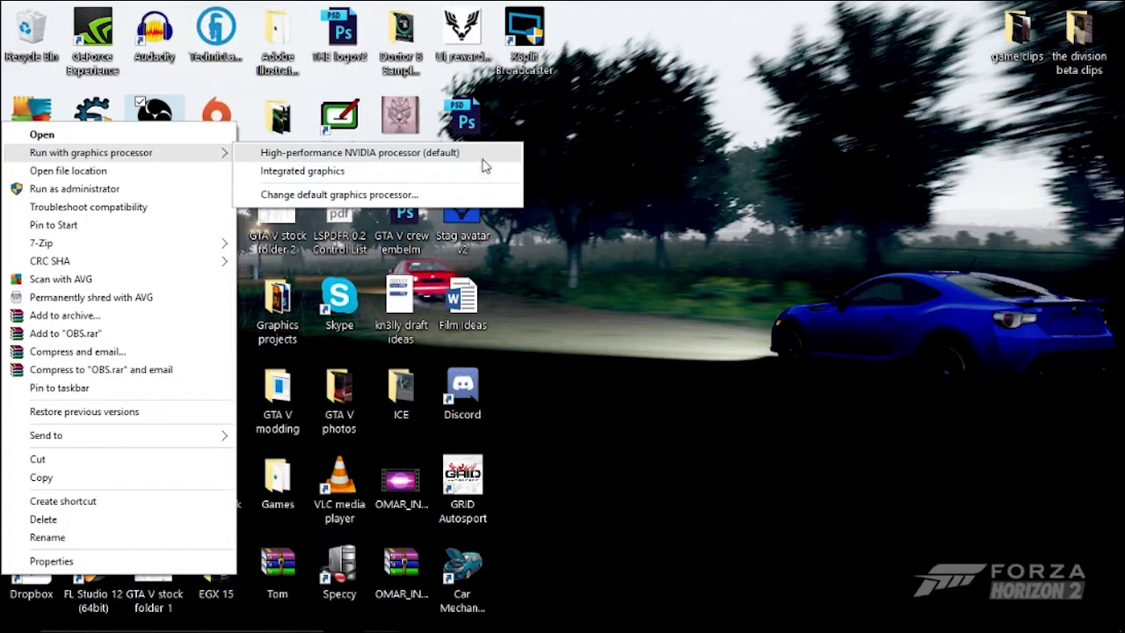
click(751, 287)
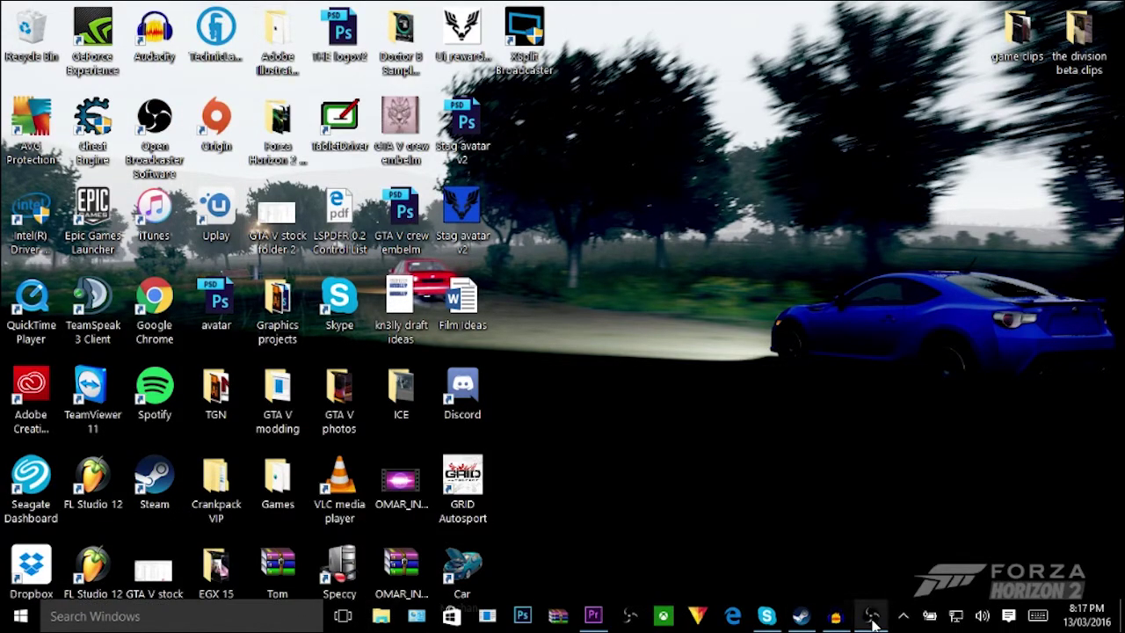
Bring the OBS window back from the taskbar, move it higher on the desktop, and maximize it
click(870, 615)
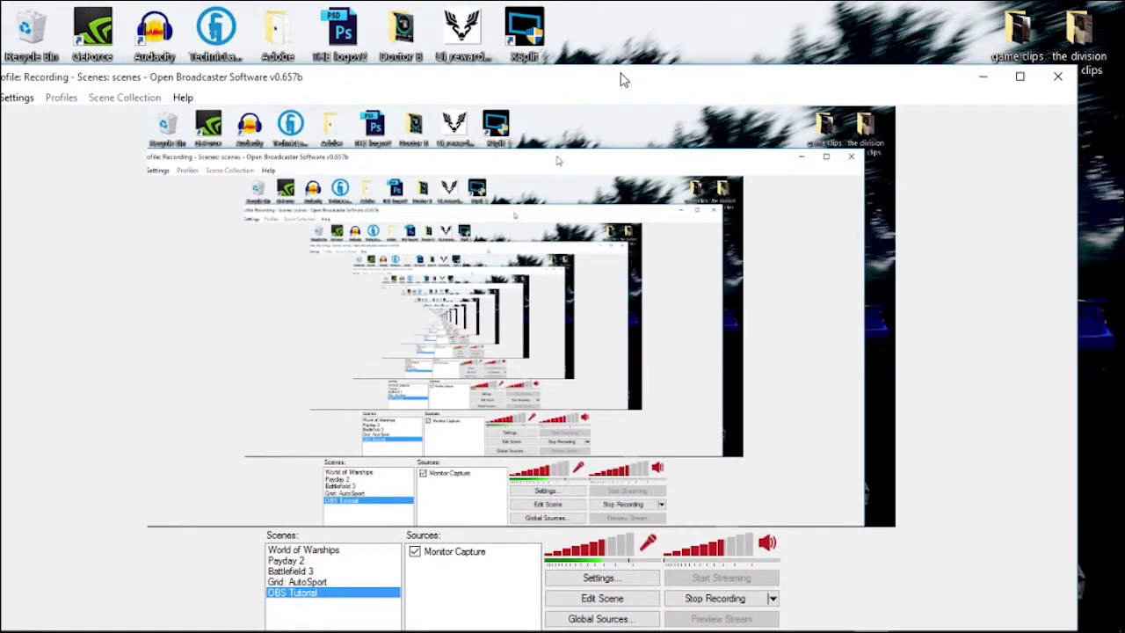
drag(590, 75, 616, 32)
click(1048, 33)
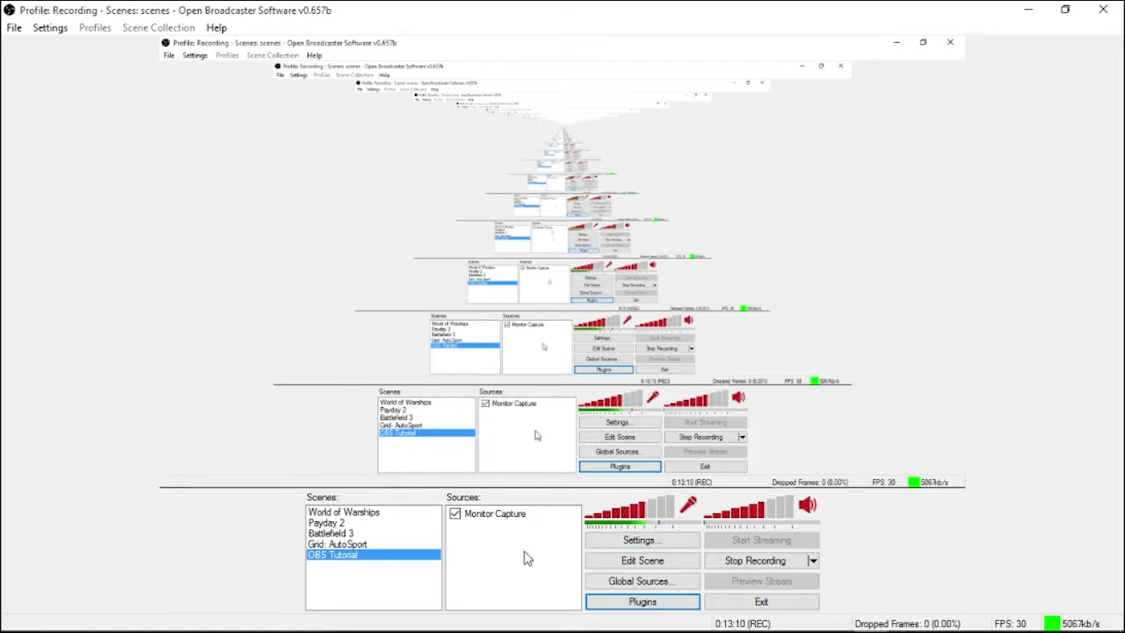
Start a Window Capture source with the default name, refresh and review the list of capturable windows, and cancel
right_click(514, 549)
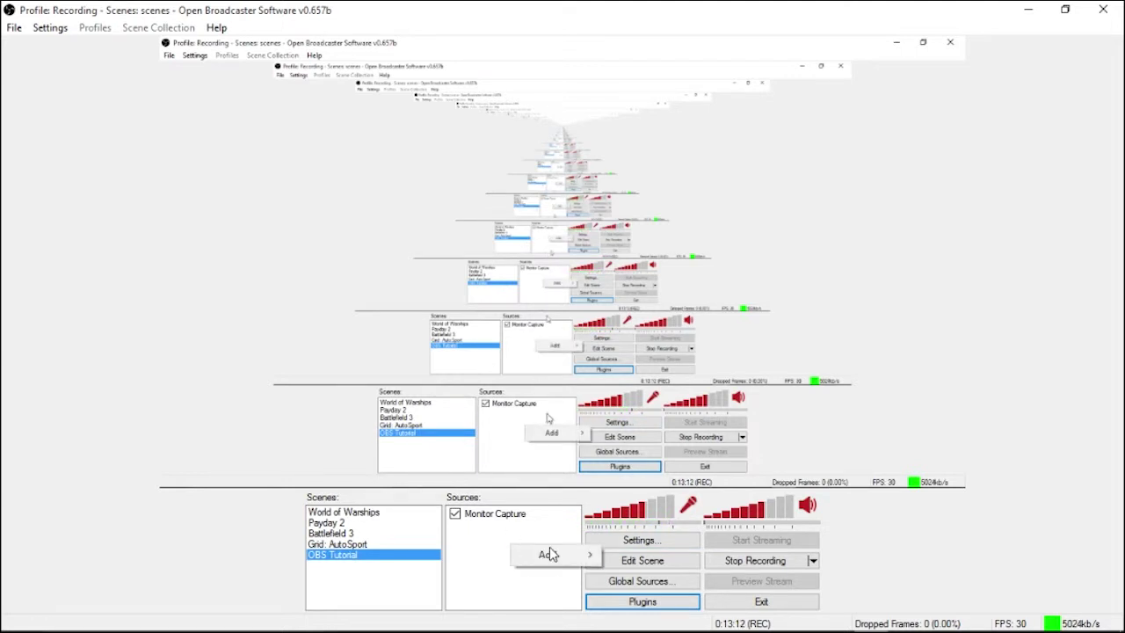
mouse_move(552, 560)
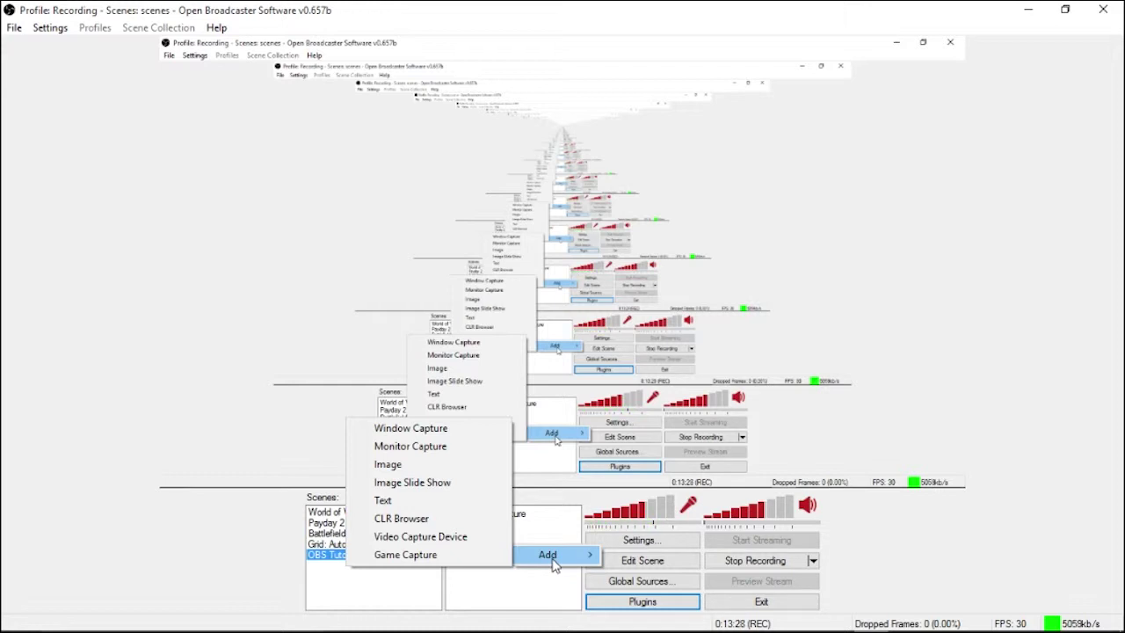
click(456, 430)
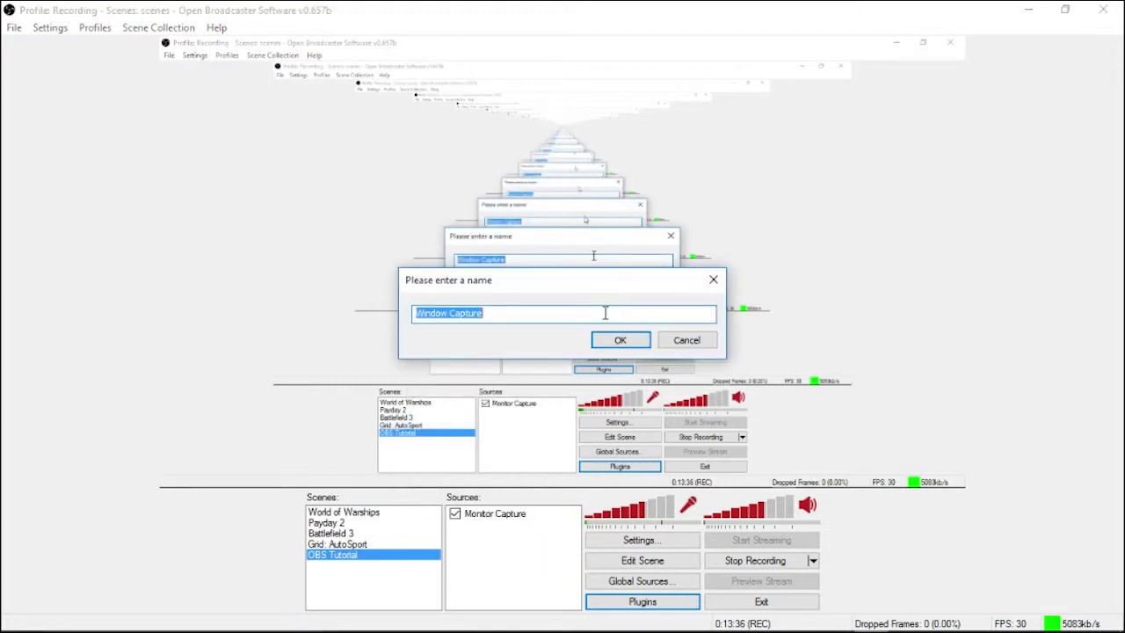
click(617, 342)
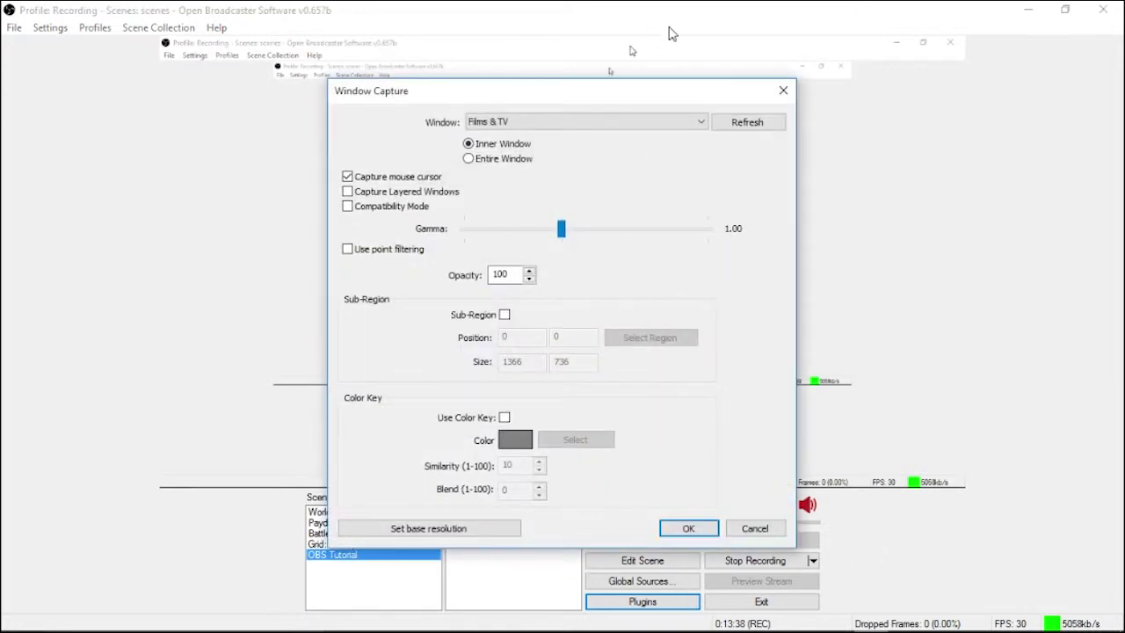
click(745, 122)
click(701, 124)
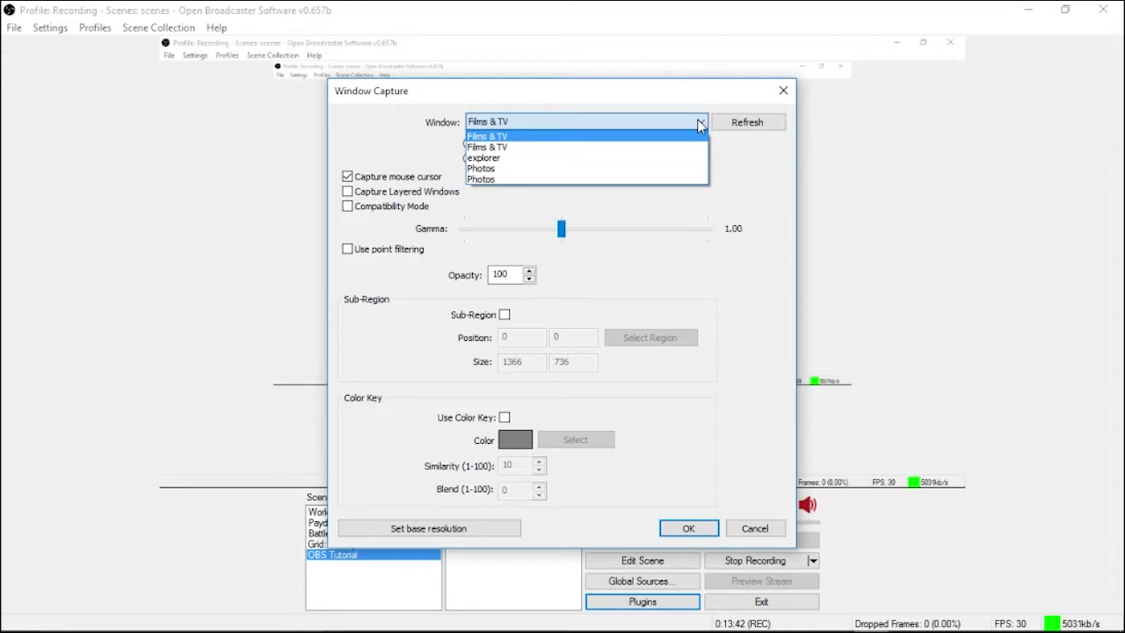
click(700, 124)
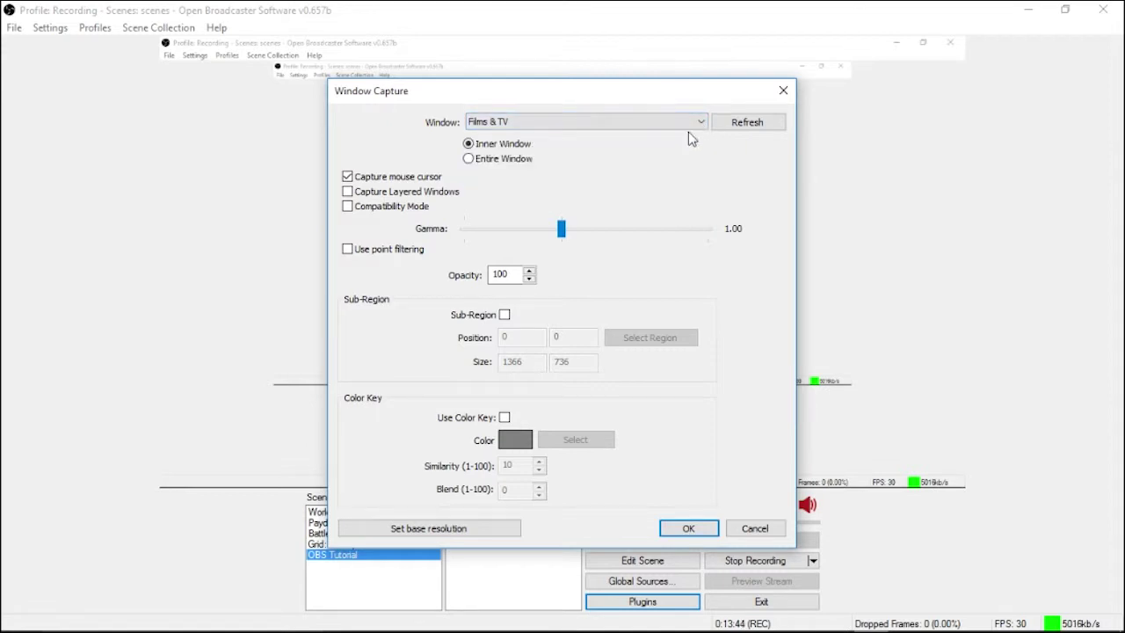
click(771, 534)
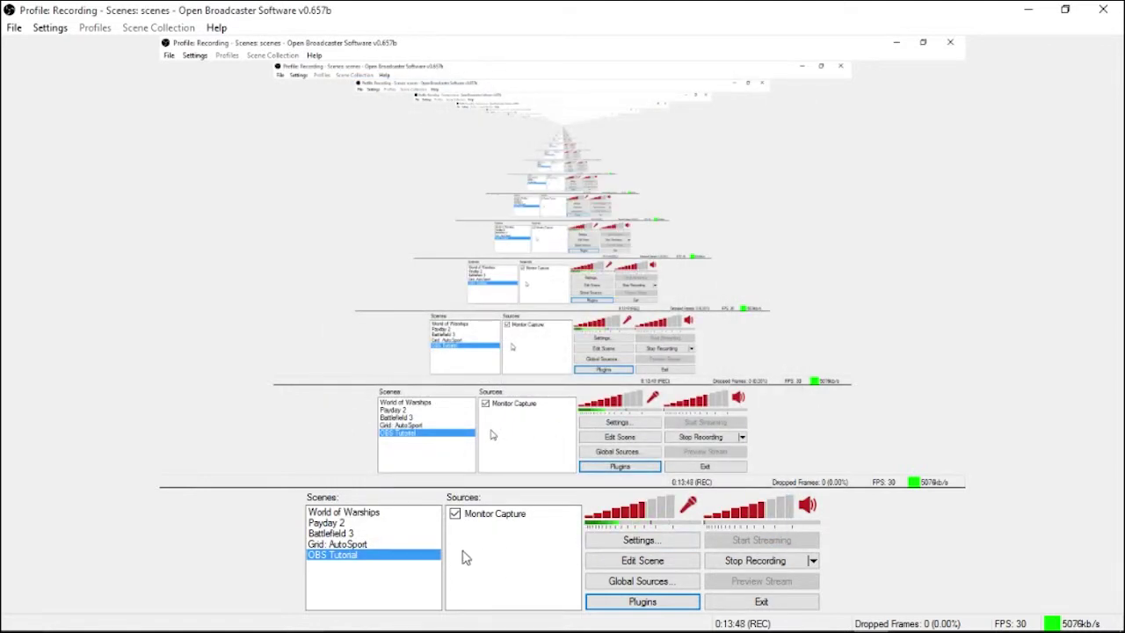
Add a Game Capture source for the Audacity application to the OBS Tutorial scene, after refreshing and reviewing the application list
right_click(479, 540)
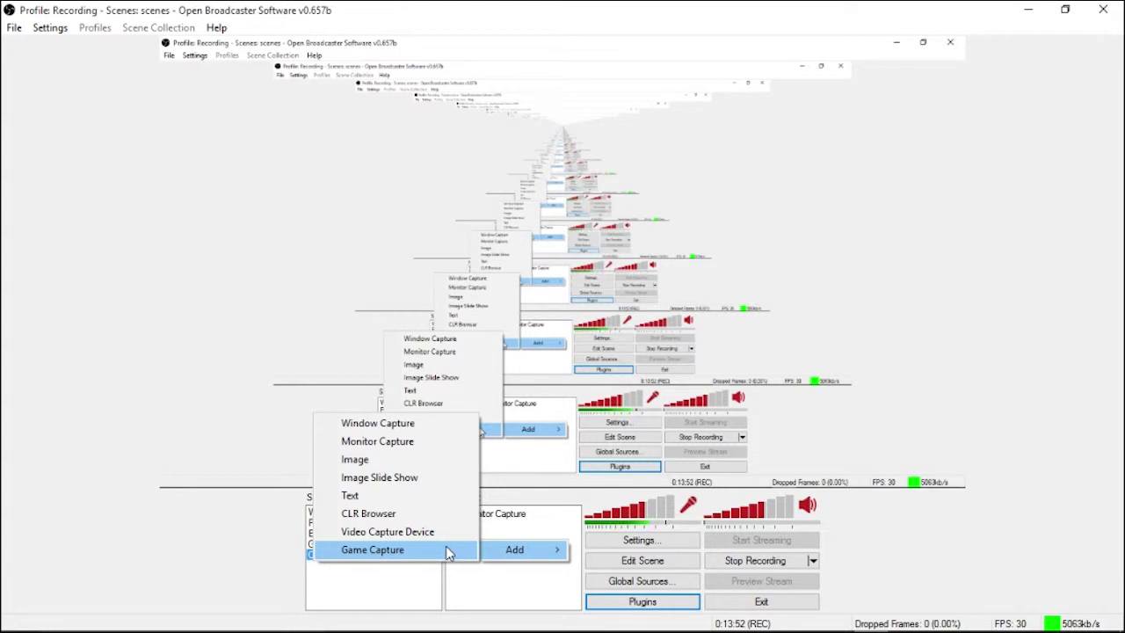
click(447, 552)
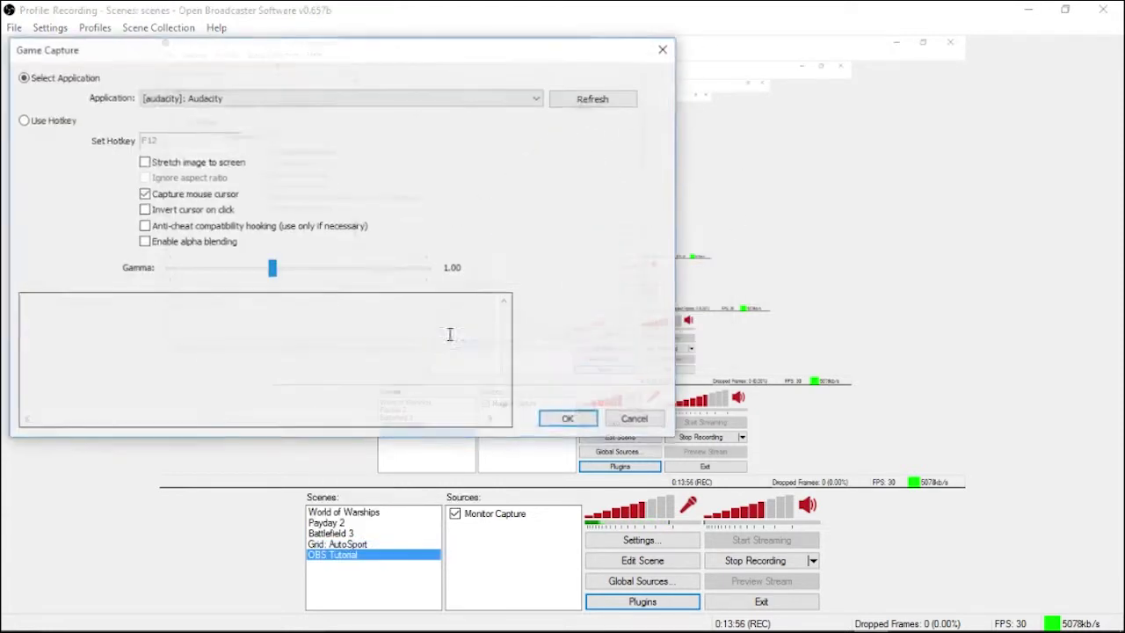
drag(316, 47, 482, 44)
click(754, 97)
click(700, 98)
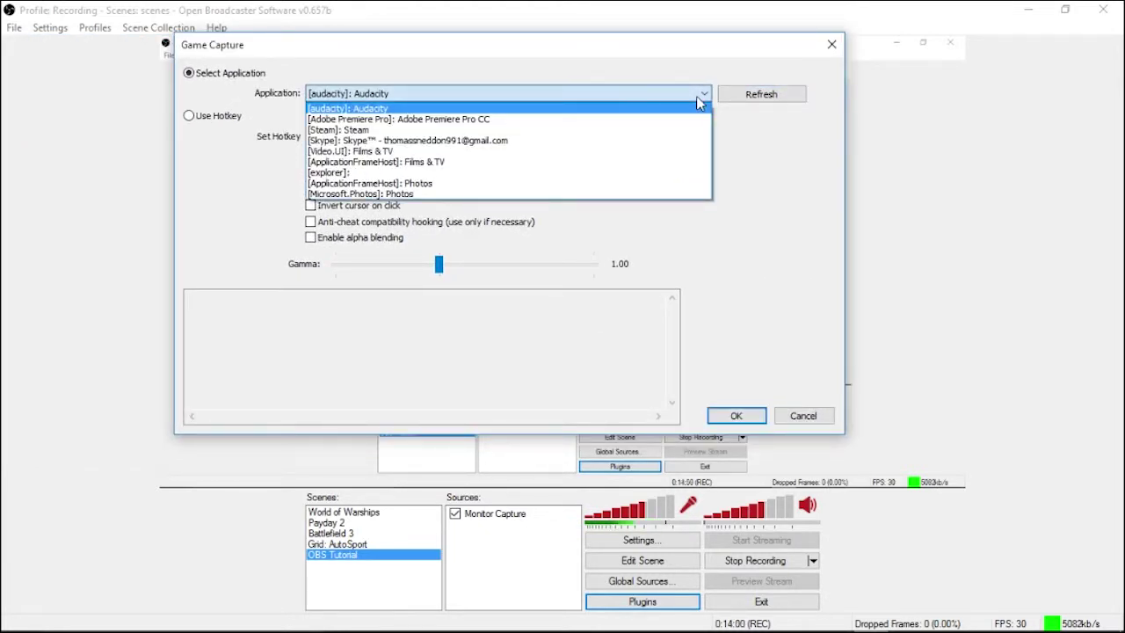
click(762, 164)
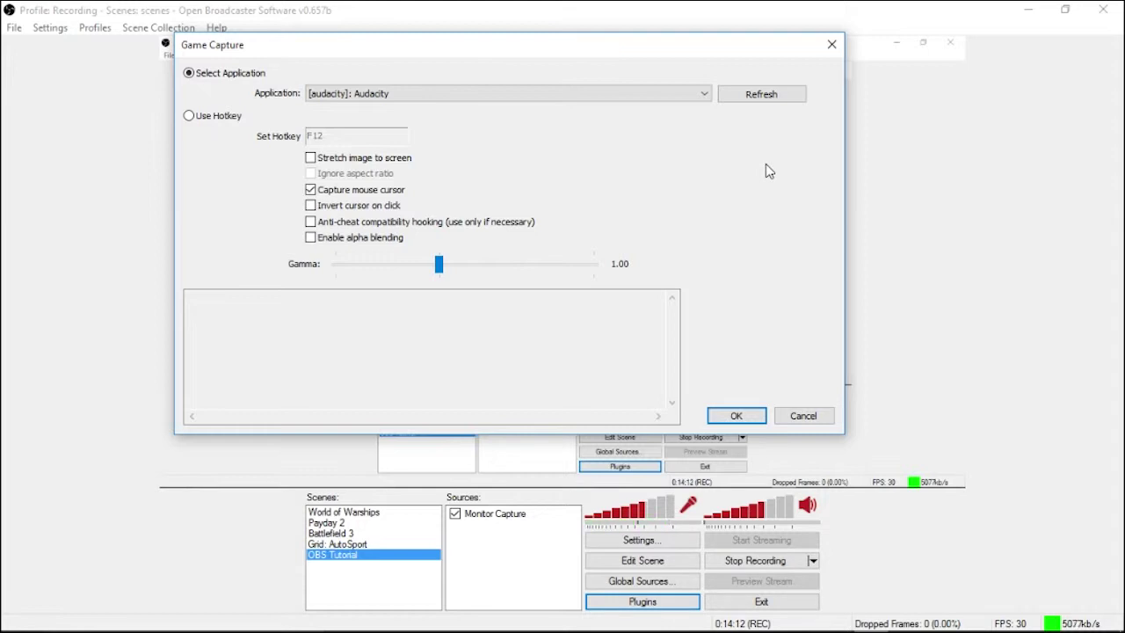
click(735, 415)
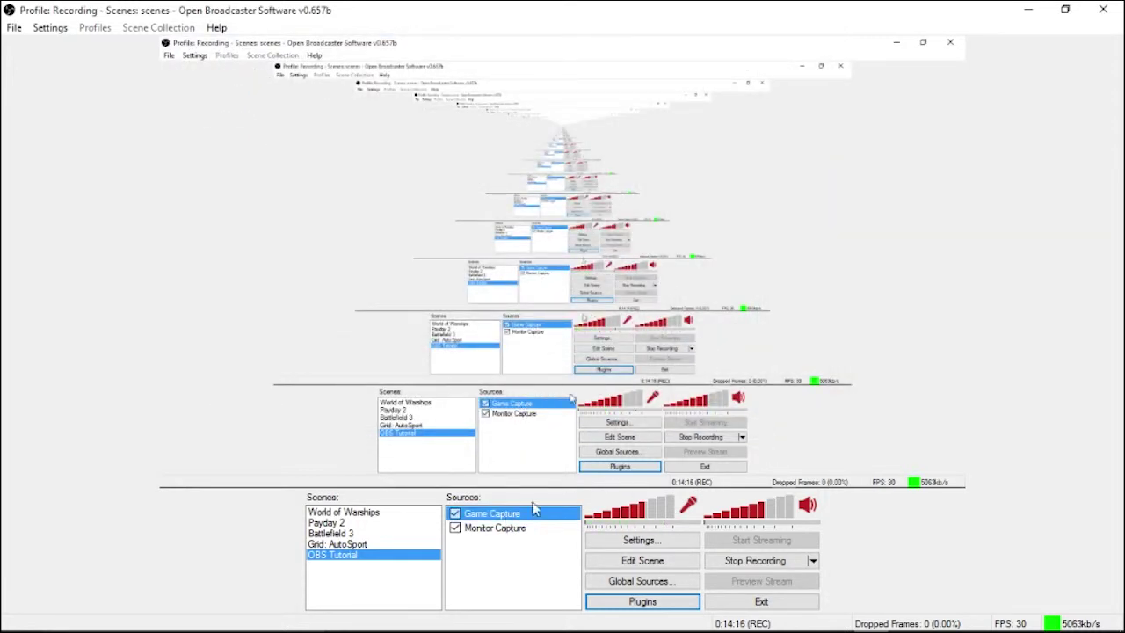
Switch to Audacity, pull its maximized window down into a restored one, and return to OBS
click(844, 616)
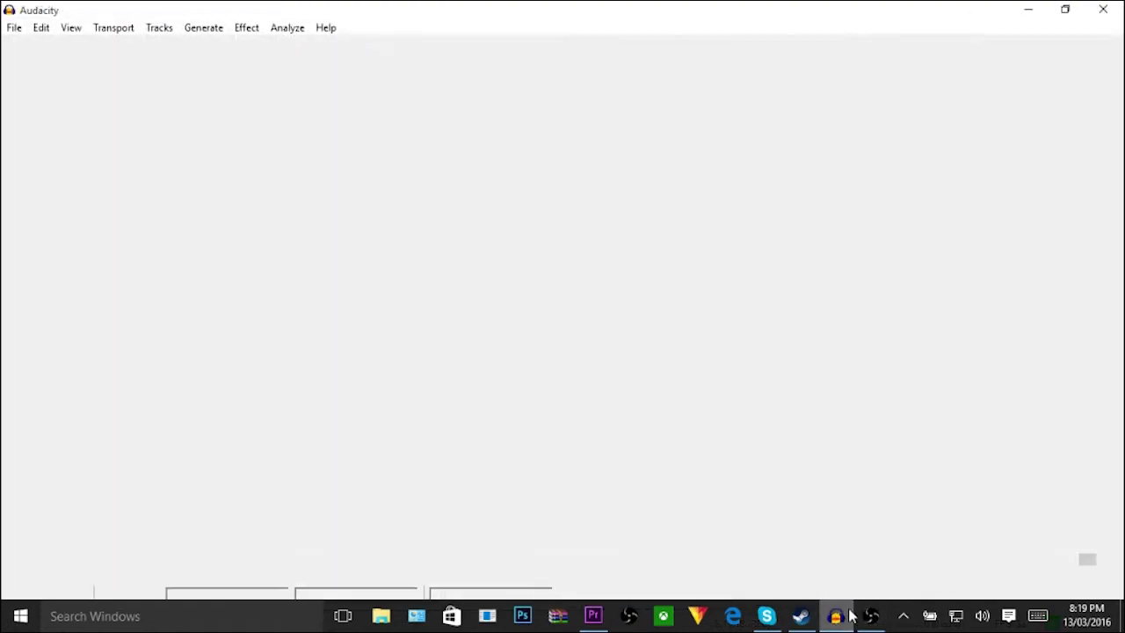
drag(630, 8, 535, 93)
click(922, 93)
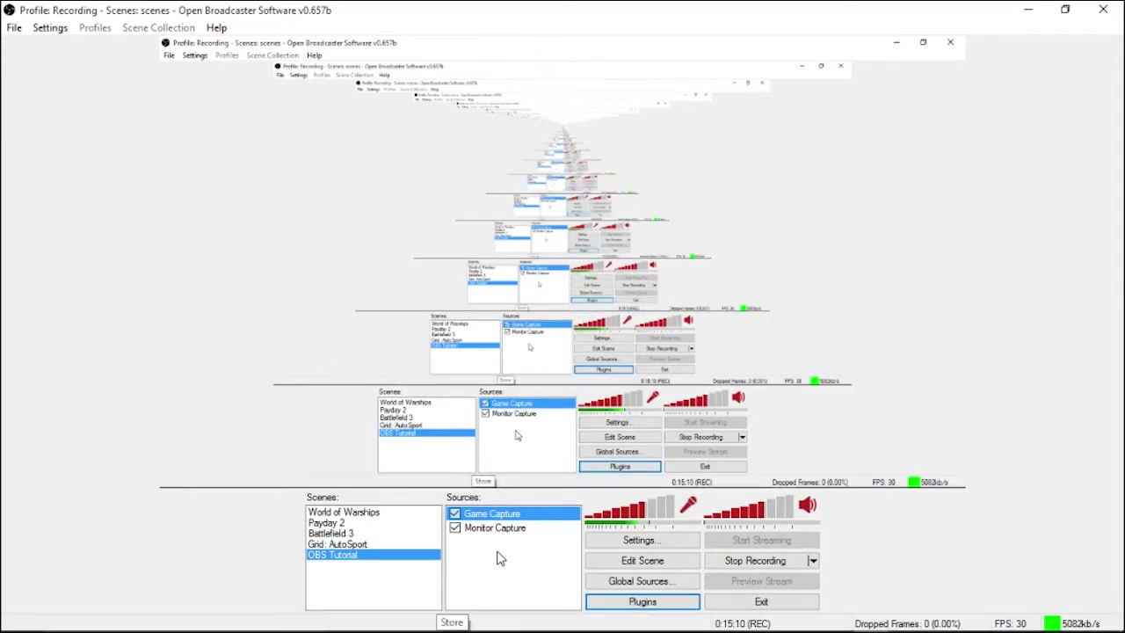
Remove the Game Capture source from the OBS Tutorial scene
right_click(494, 516)
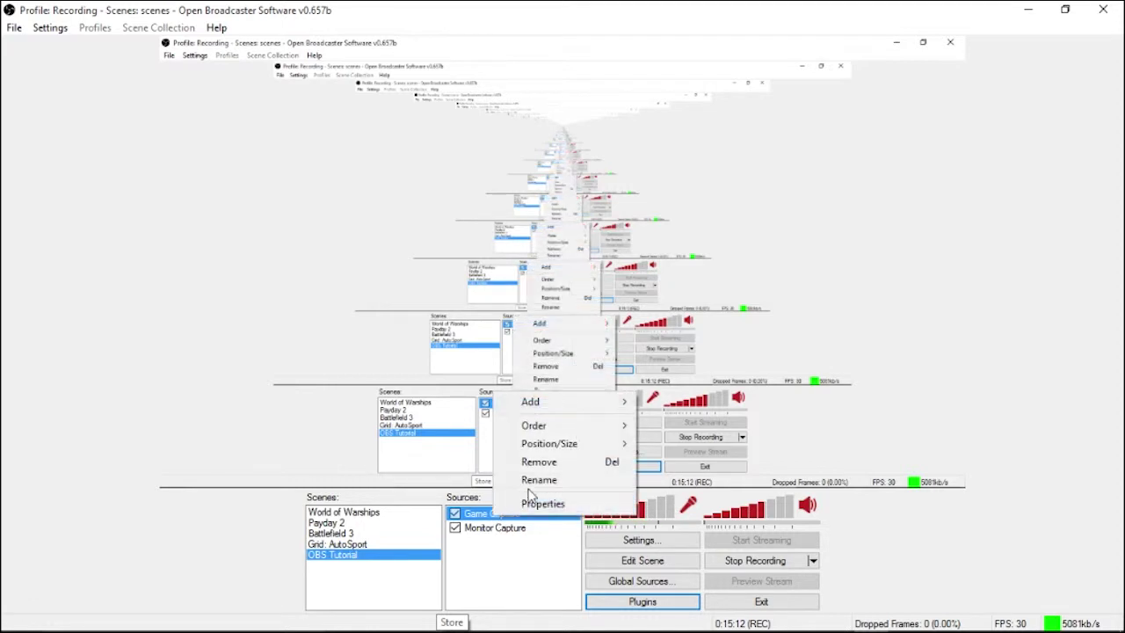
click(541, 462)
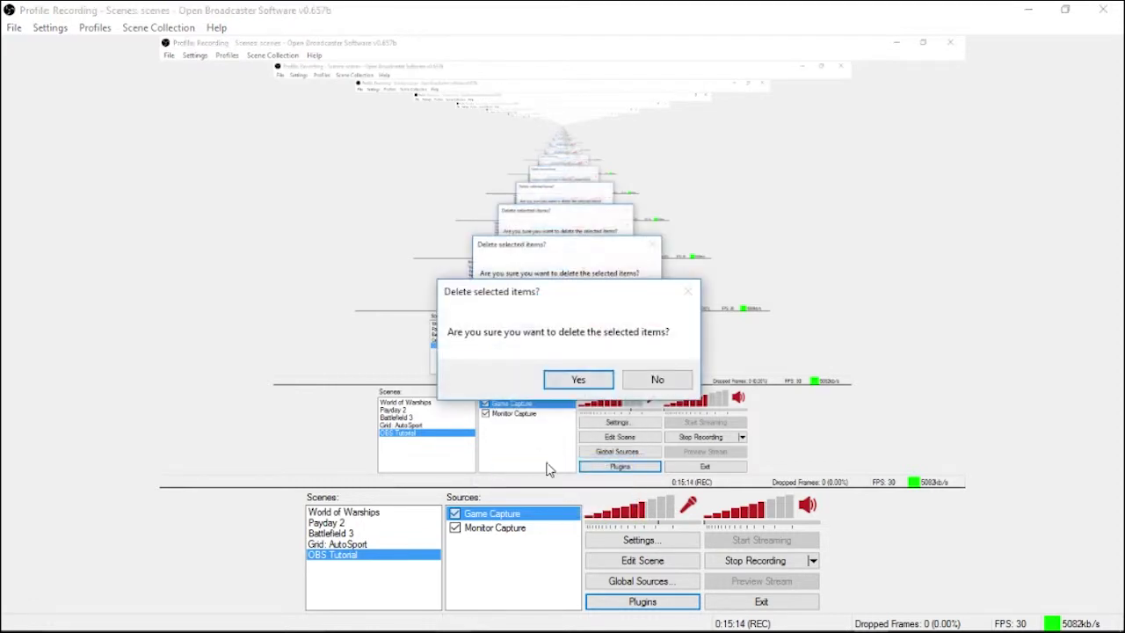
click(577, 378)
Start a CLR Browser source with the default name, review its General and CSS settings, and cancel
right_click(500, 547)
mouse_move(518, 560)
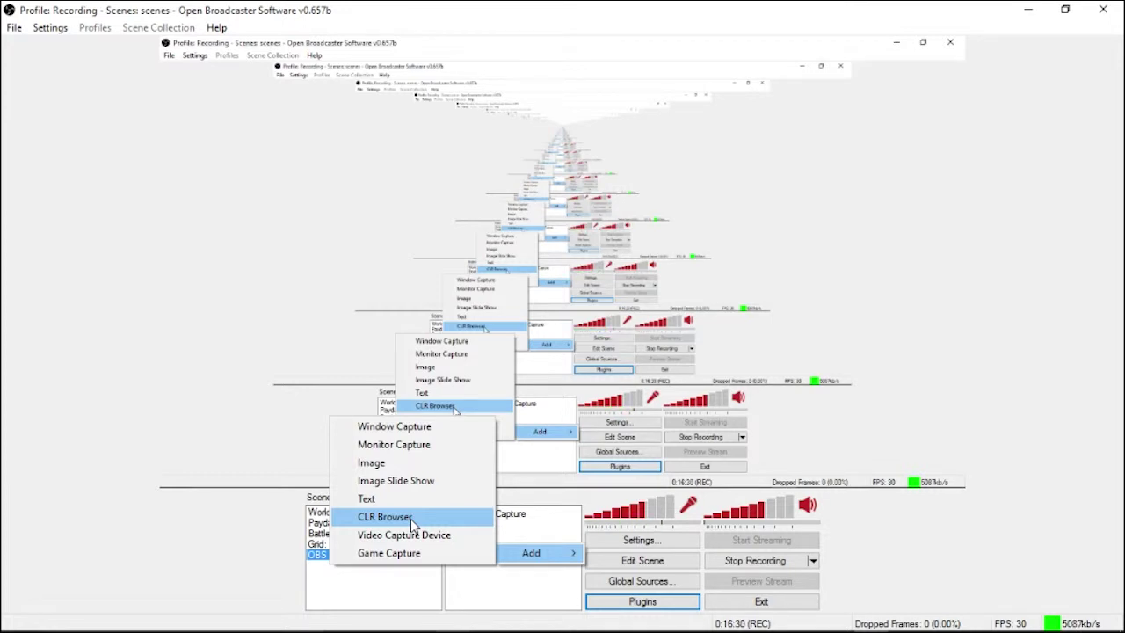
click(411, 519)
click(617, 344)
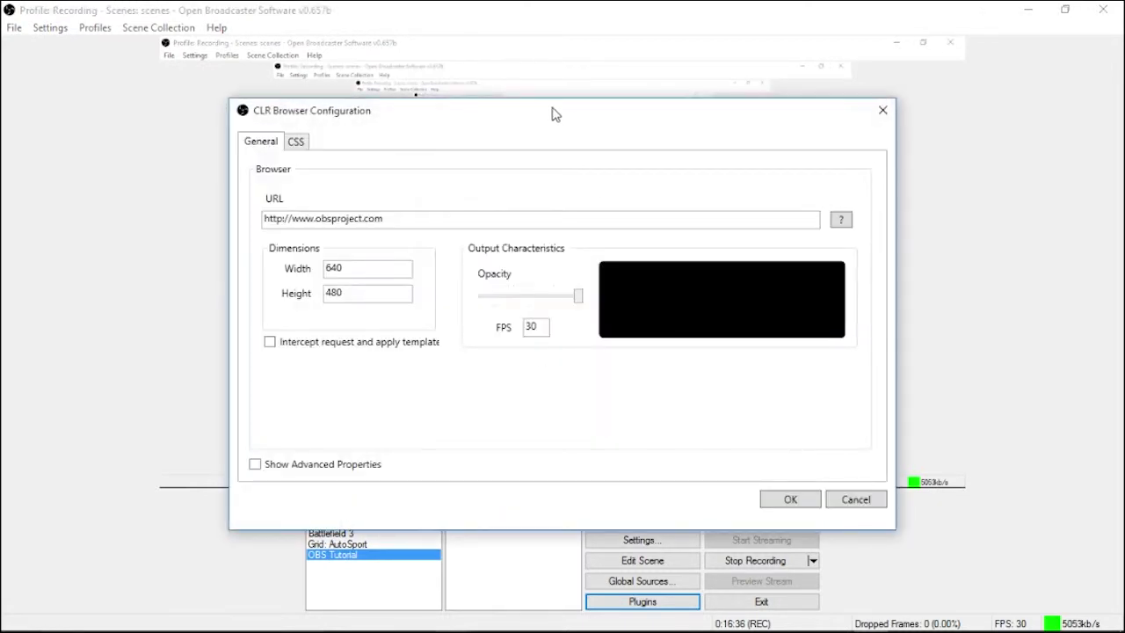
drag(553, 113, 546, 83)
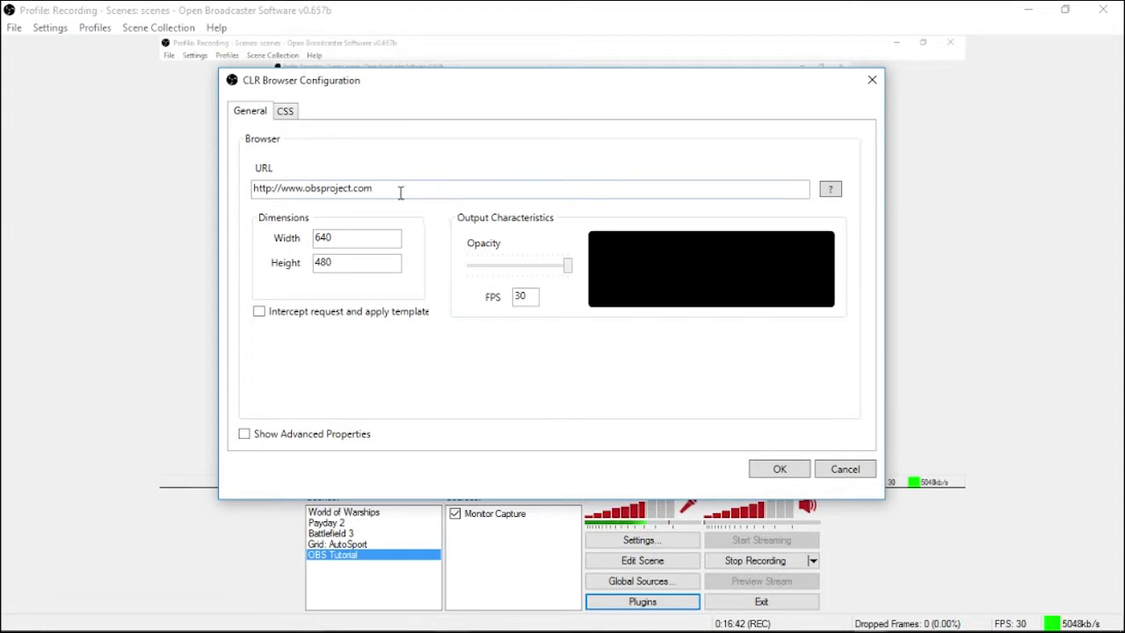
click(286, 112)
click(253, 116)
click(846, 470)
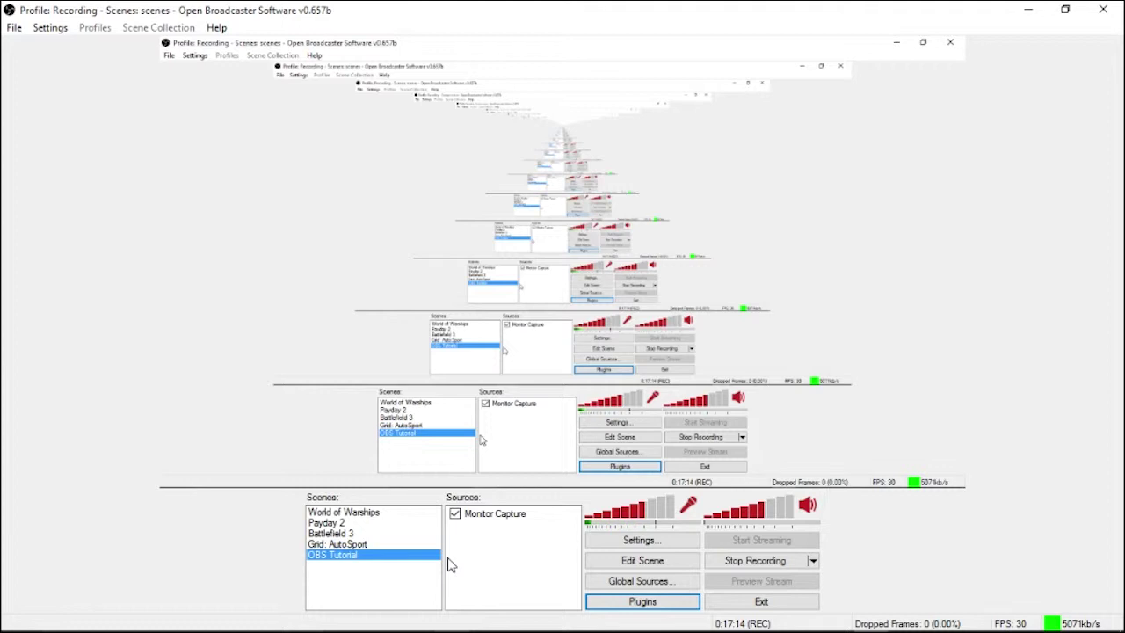
Start a Video Capture Device source with the default name and review the available capture devices
right_click(478, 561)
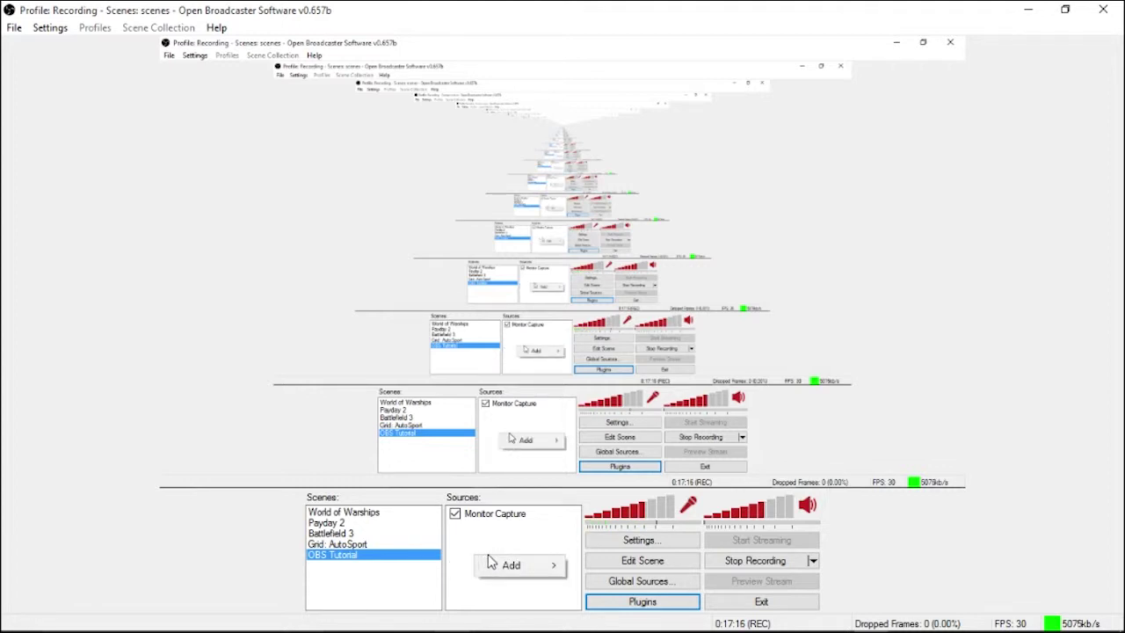
mouse_move(494, 568)
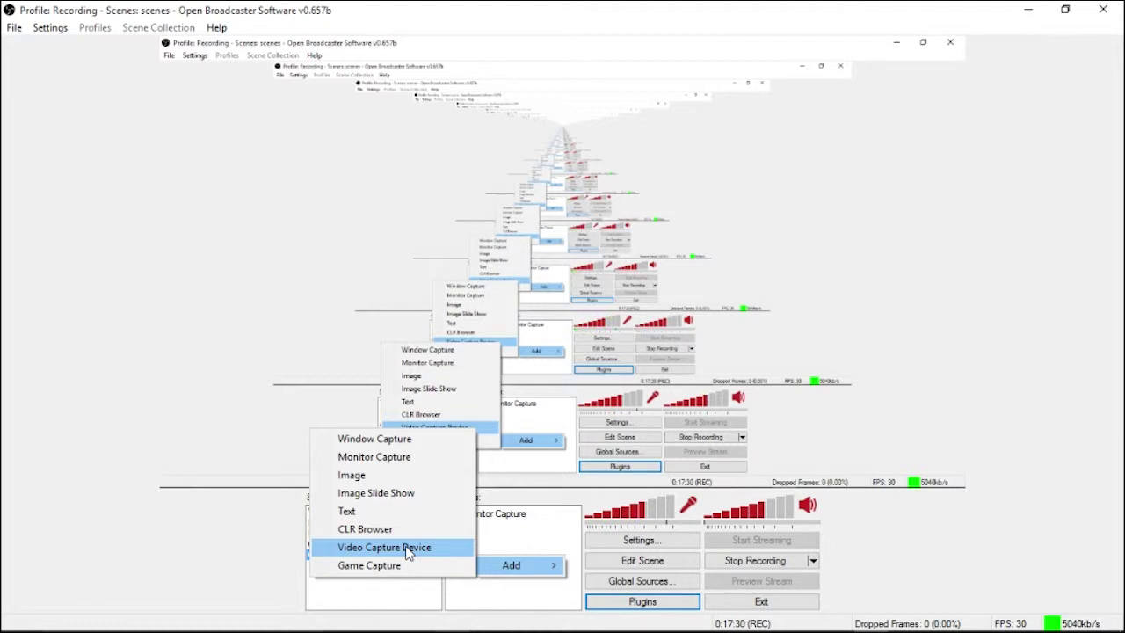
click(407, 549)
click(620, 342)
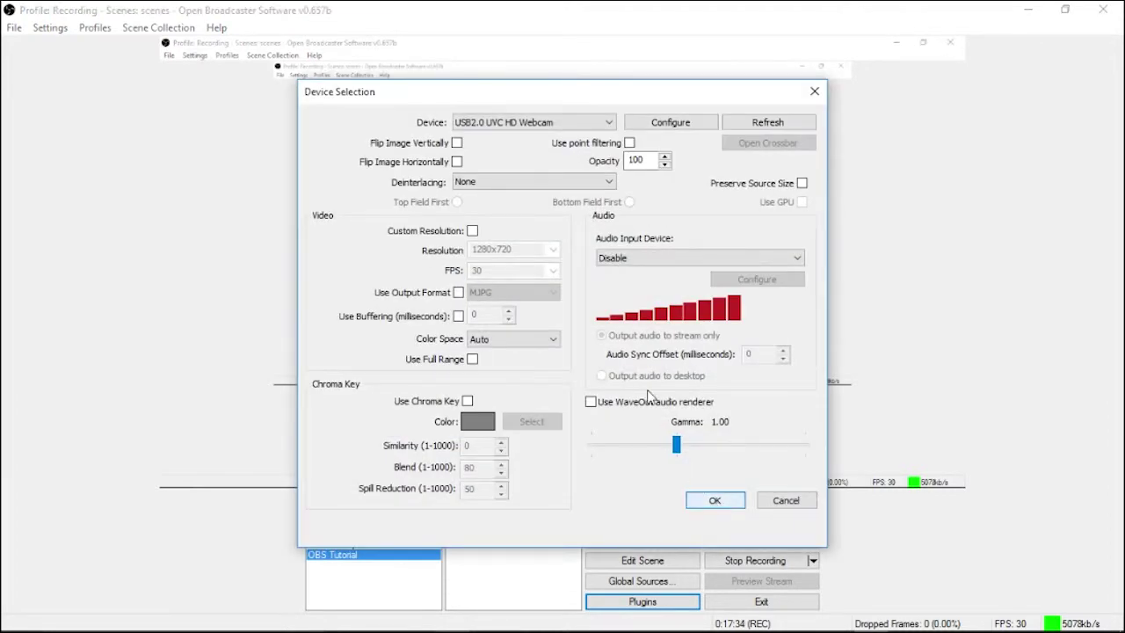
drag(526, 95, 606, 87)
click(661, 110)
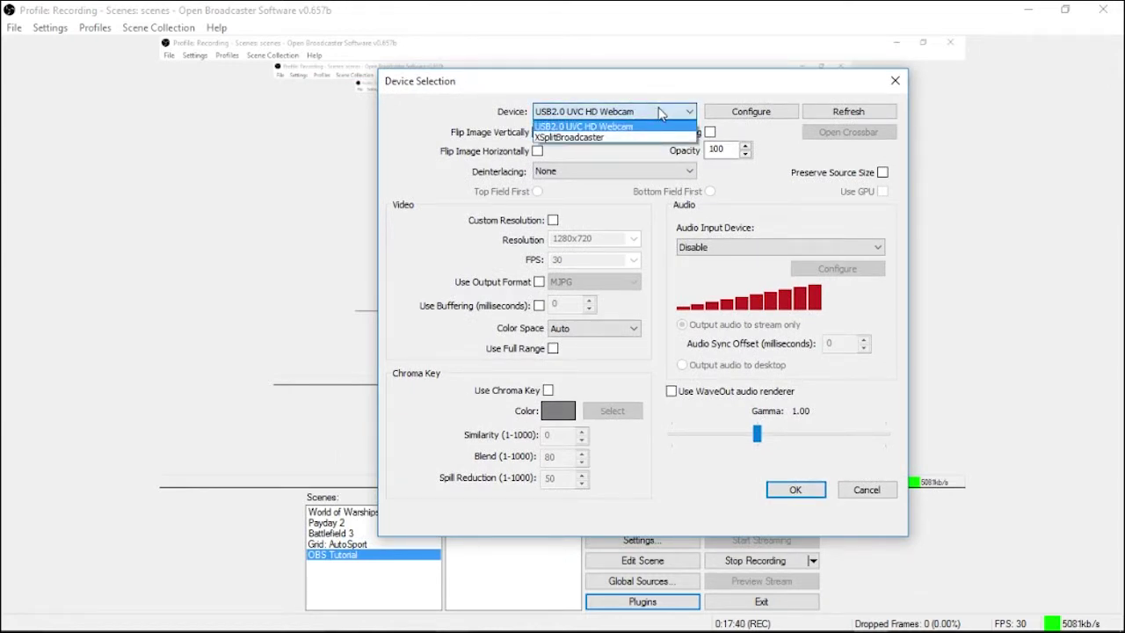
click(661, 112)
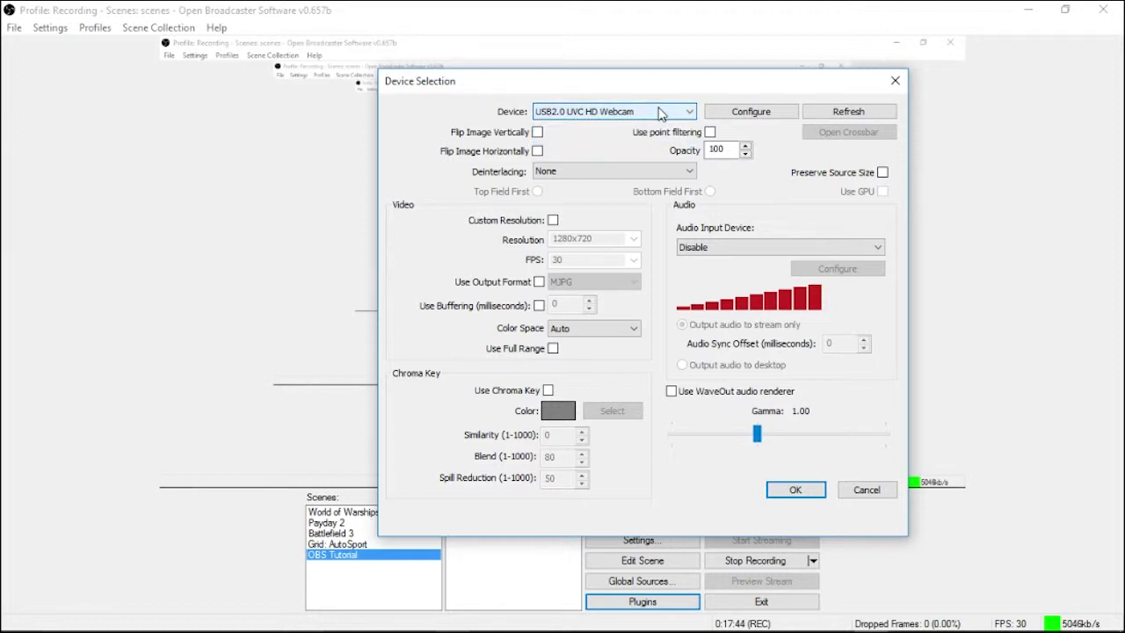
click(662, 113)
click(664, 112)
Refresh the video capture devices and review which devices can be selected
drag(785, 86, 767, 53)
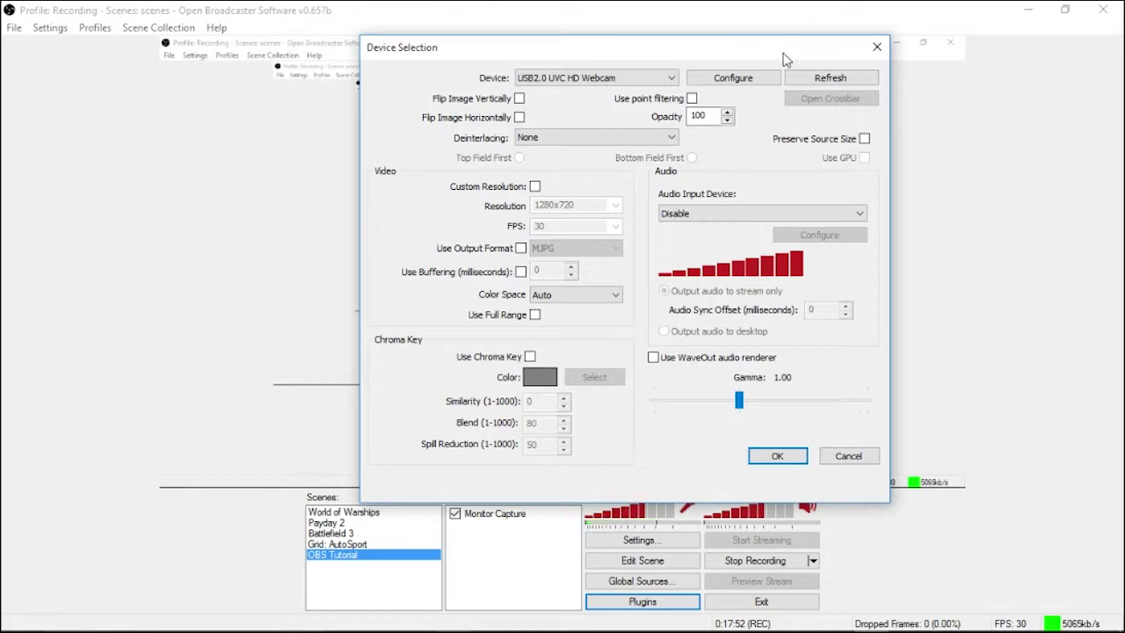
click(830, 77)
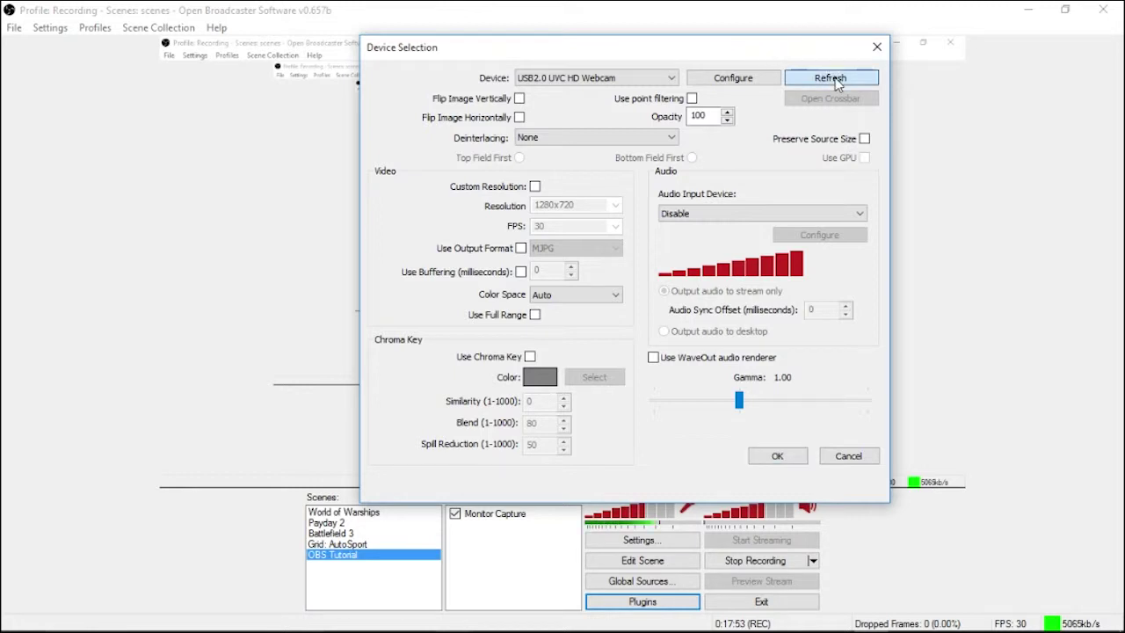
click(672, 78)
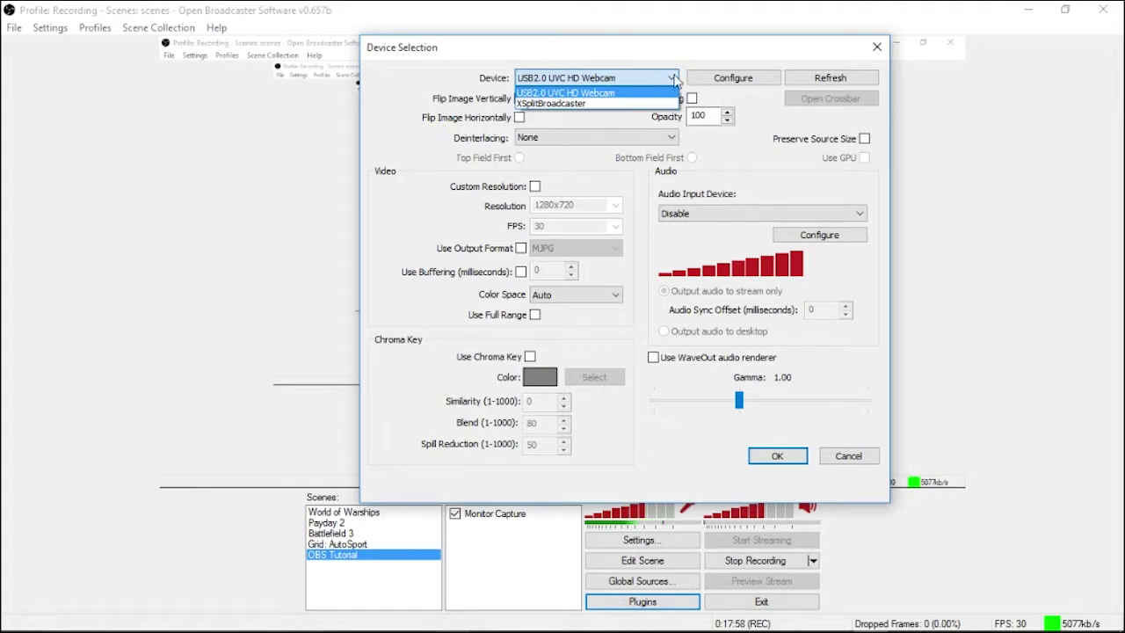
click(674, 79)
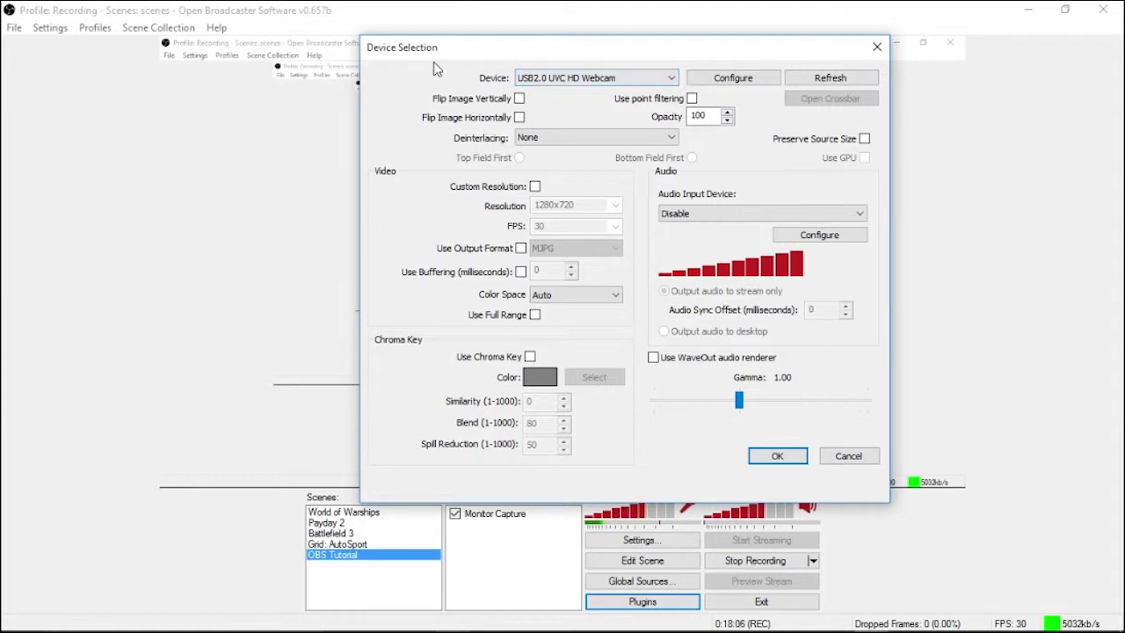
Review the audio input devices available for the webcam source
drag(431, 47, 280, 31)
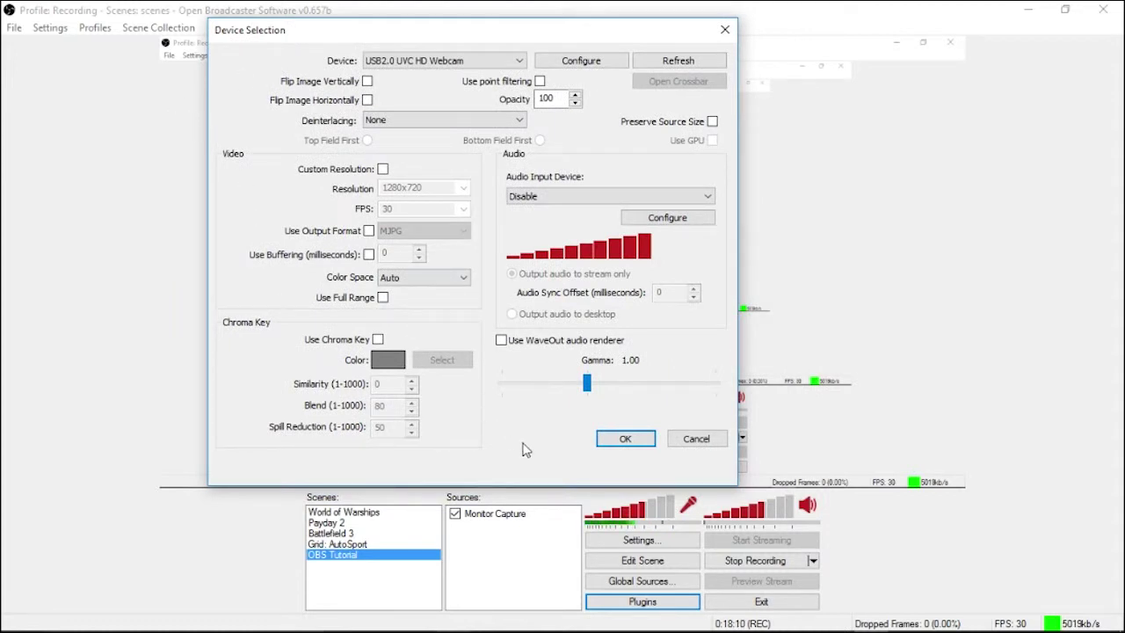
click(540, 199)
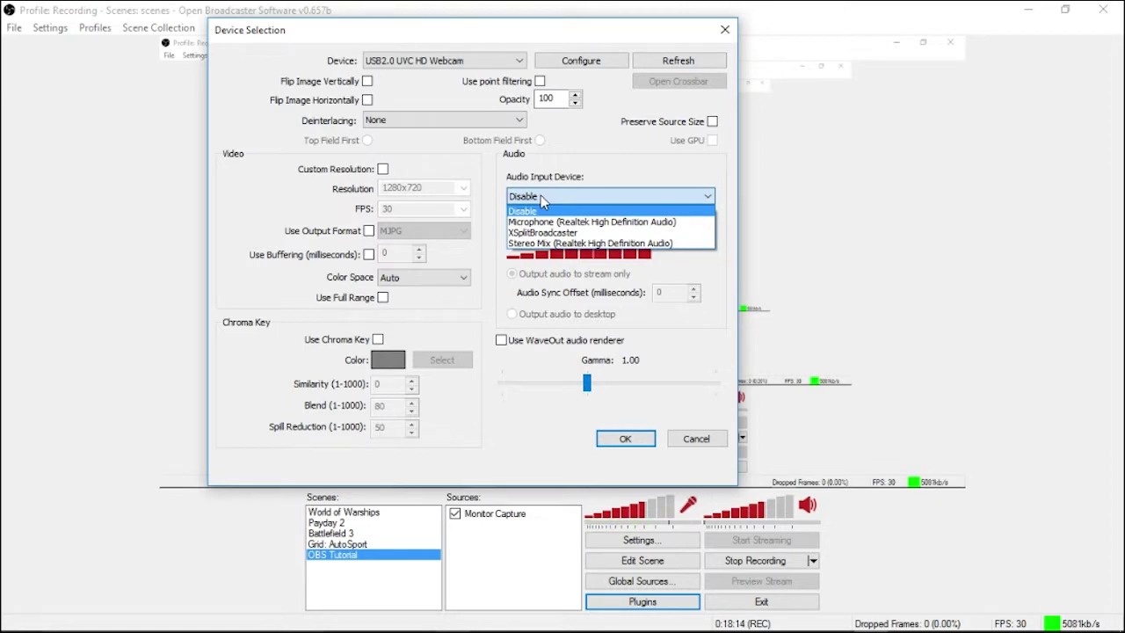
click(543, 200)
drag(330, 40, 166, 46)
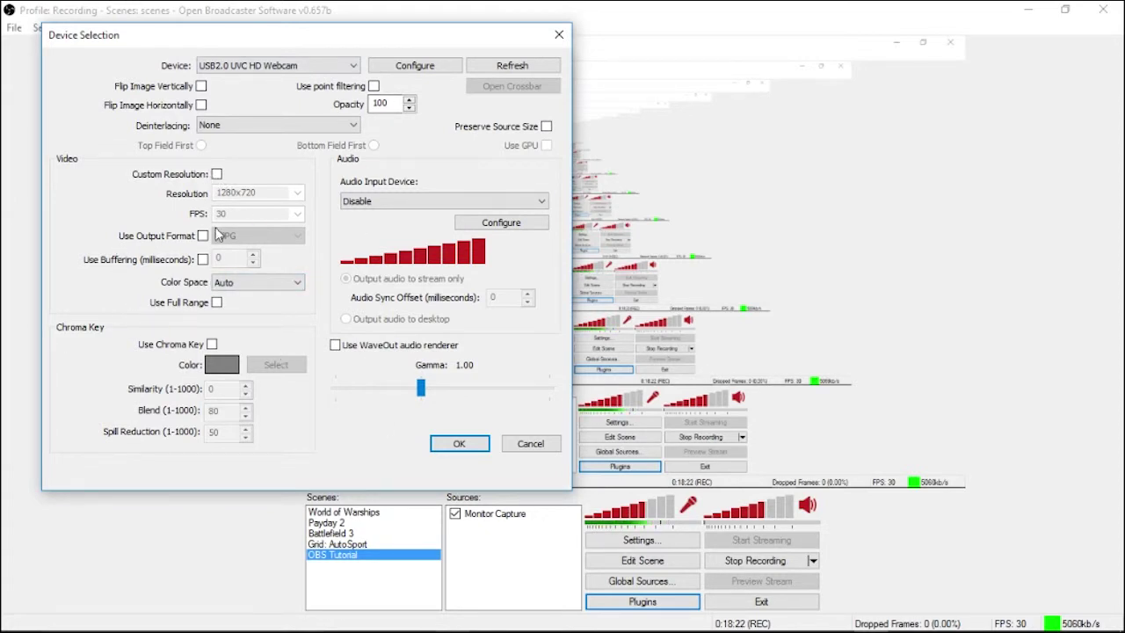
Enable buffering at 1 millisecond for the webcam and cancel the device selection
click(203, 260)
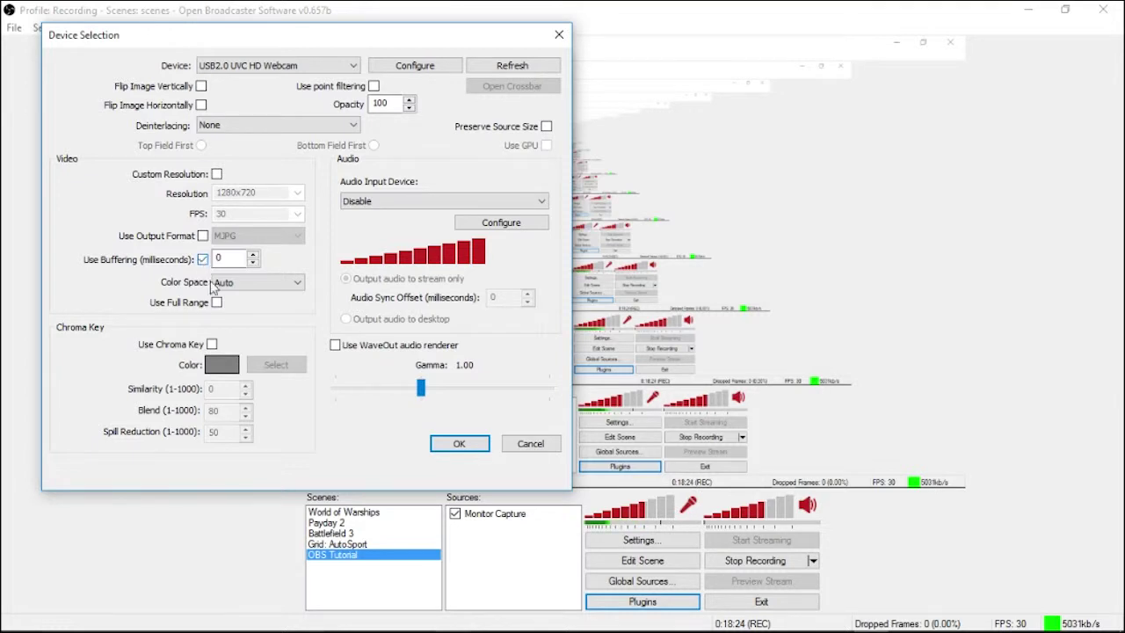
text(1)
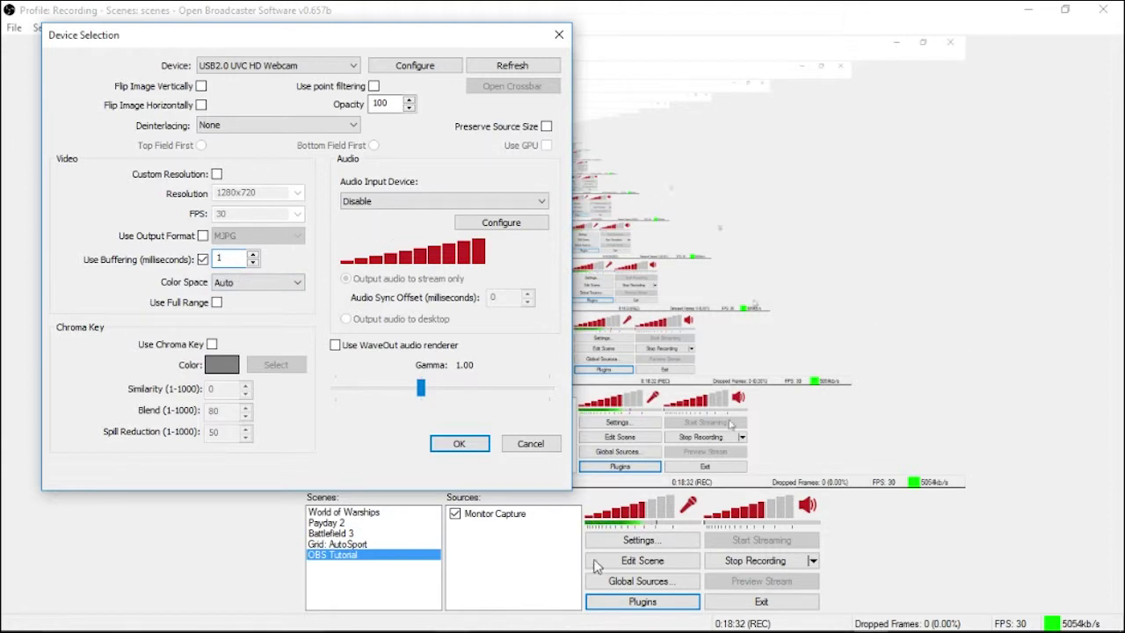
click(535, 450)
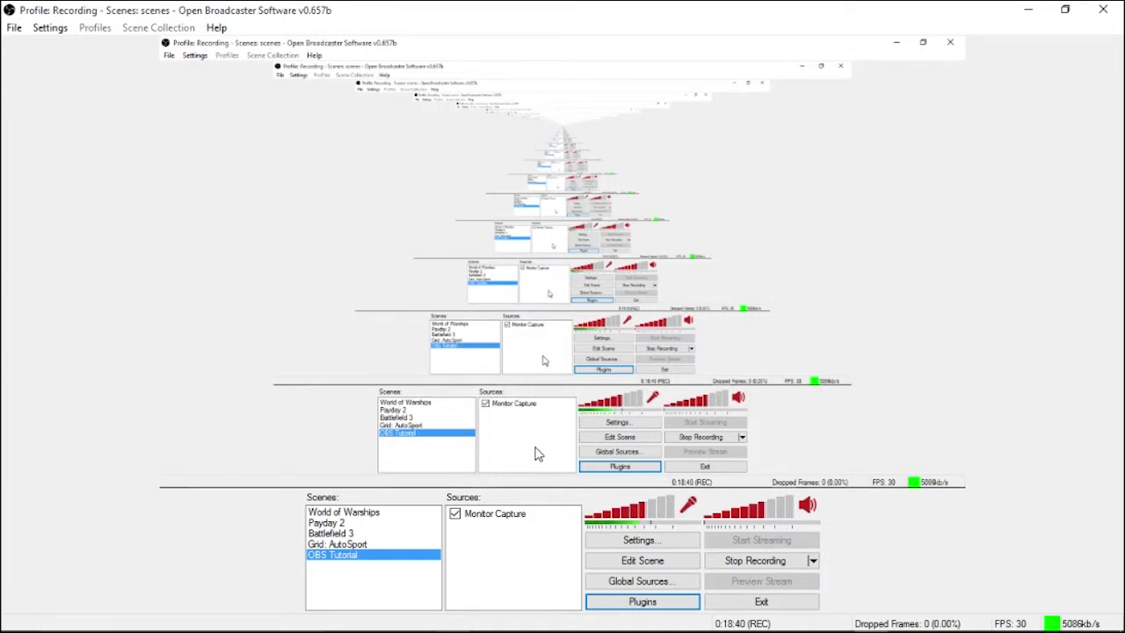
Review the source types that can be added to the OBS Tutorial scene
right_click(488, 546)
mouse_move(519, 550)
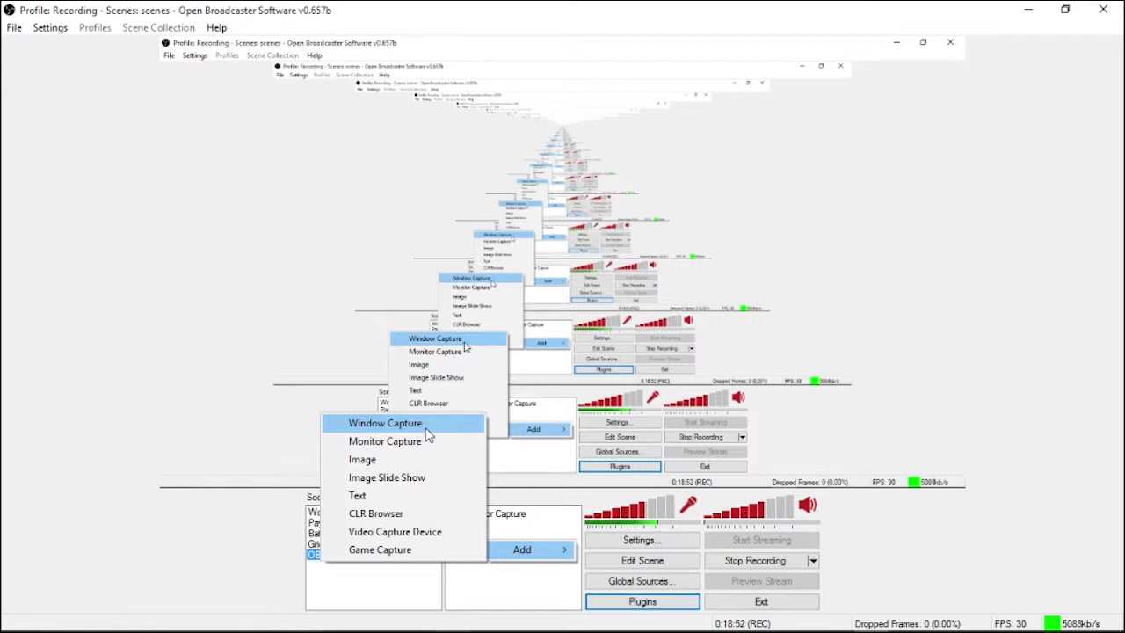
click(501, 584)
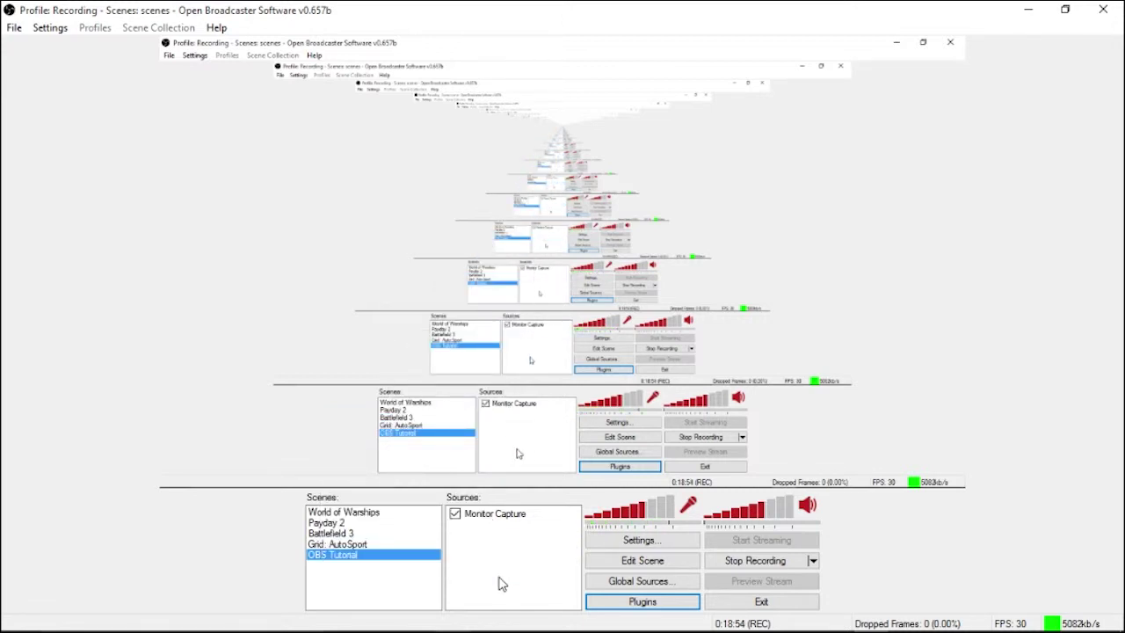
Examine the available file commands and the settings commands, including Fullscreen Preview Mode
click(14, 29)
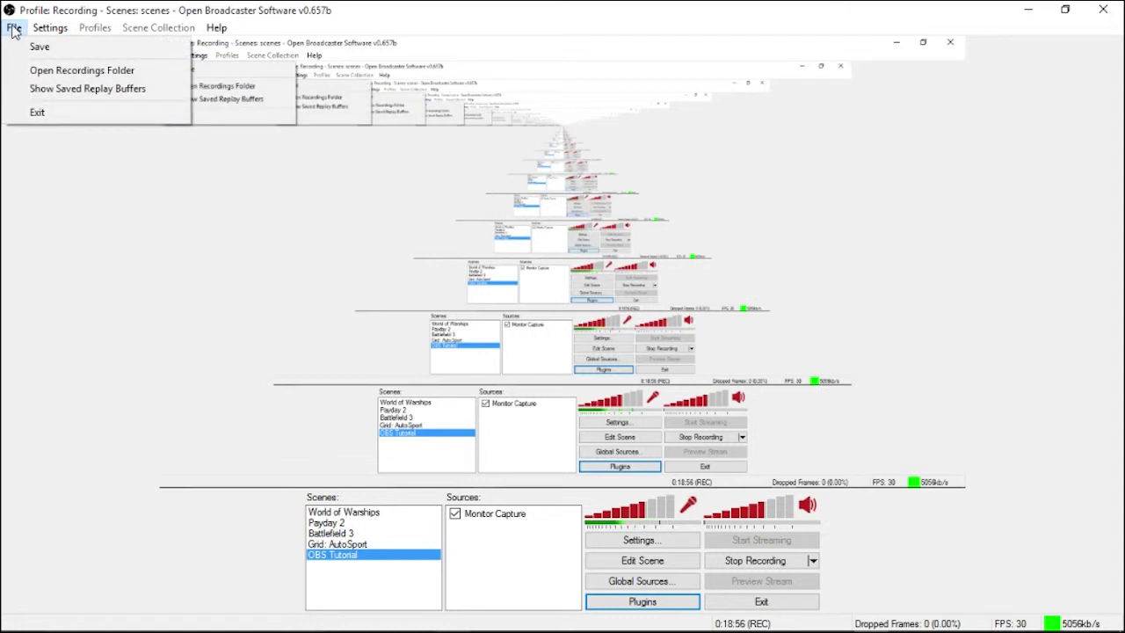
mouse_move(48, 33)
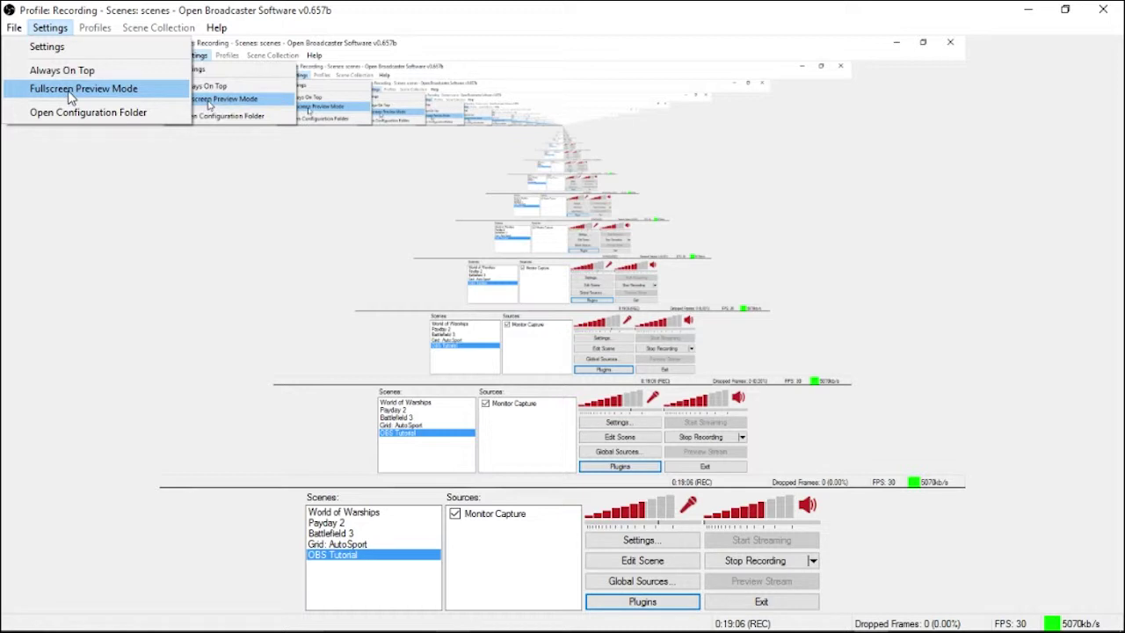
click(163, 241)
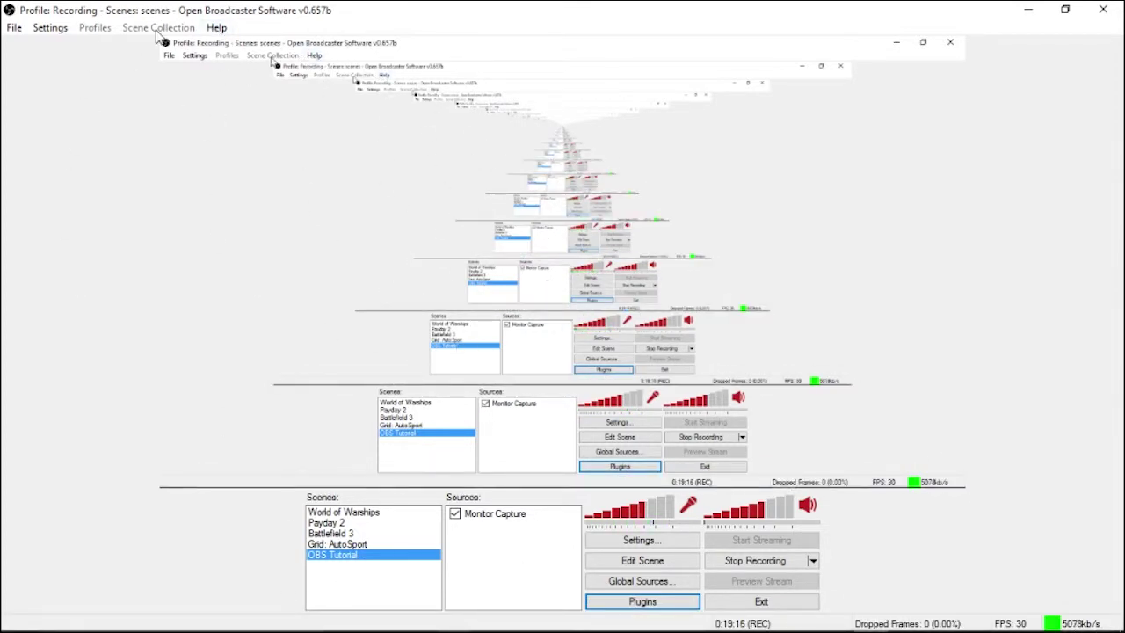
Open the program settings and review the General and Encoding options
click(50, 27)
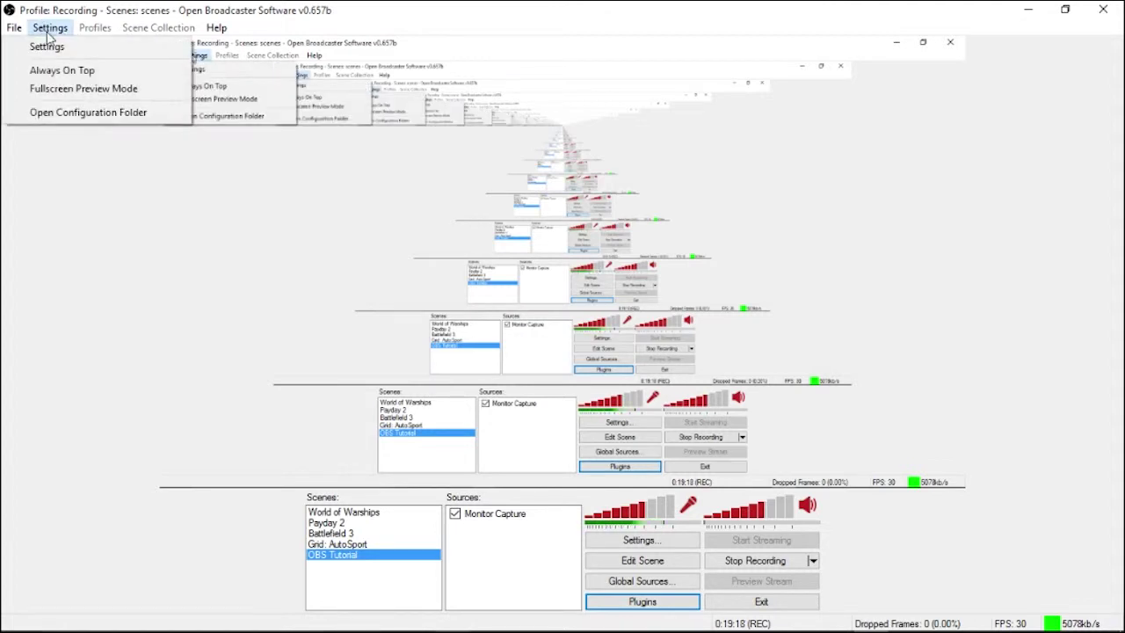
click(46, 46)
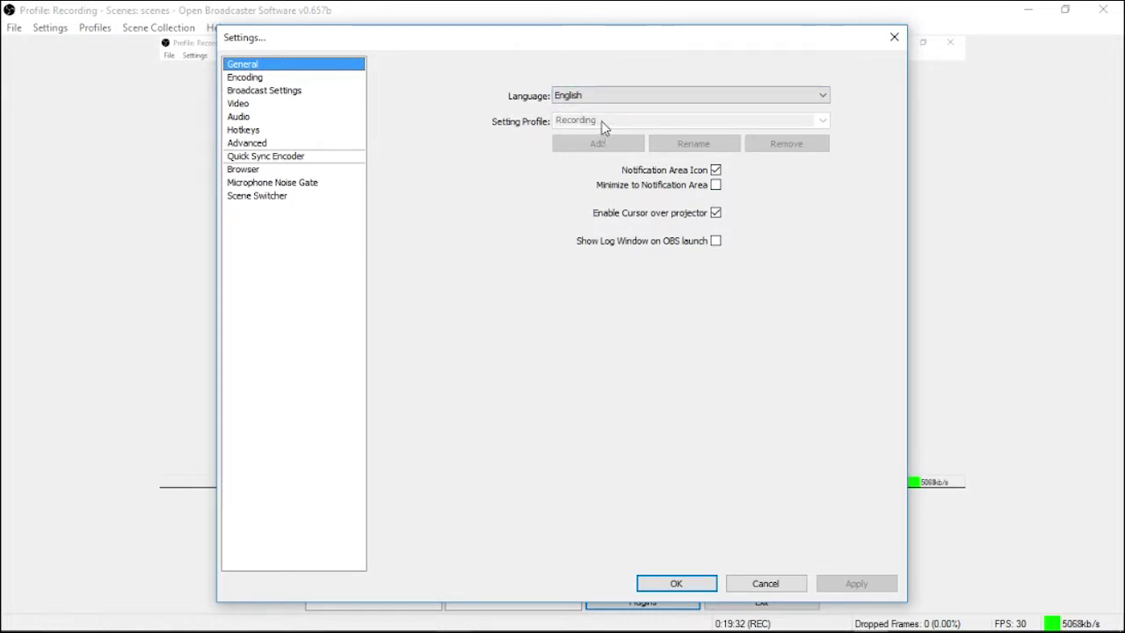
click(247, 78)
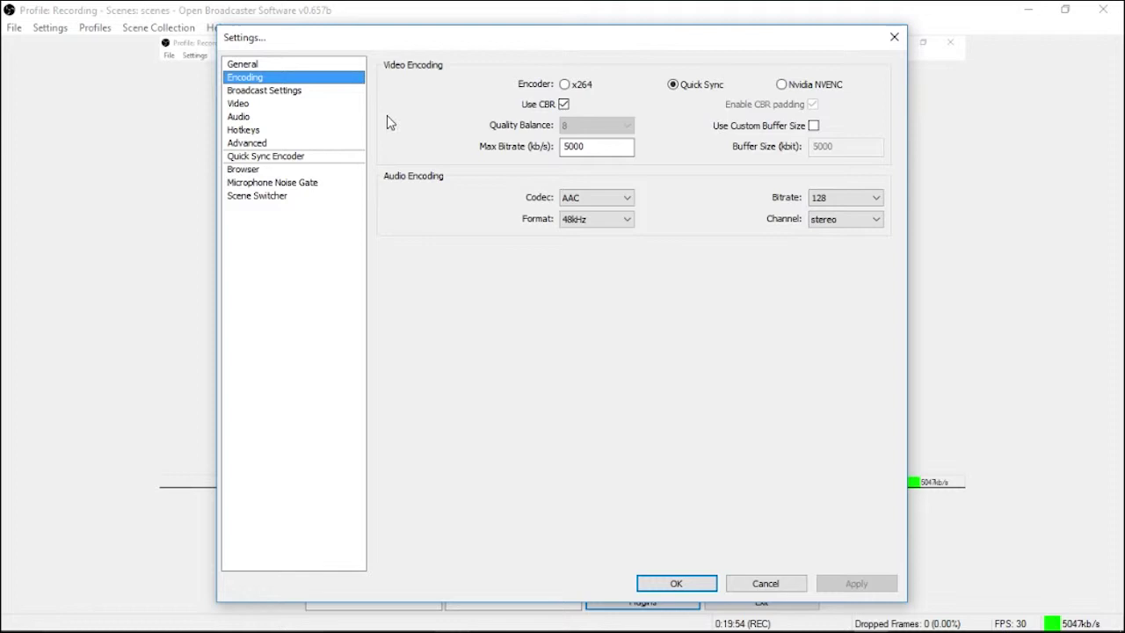
Try x264 as the video encoder and switch back to Quick Sync
click(565, 85)
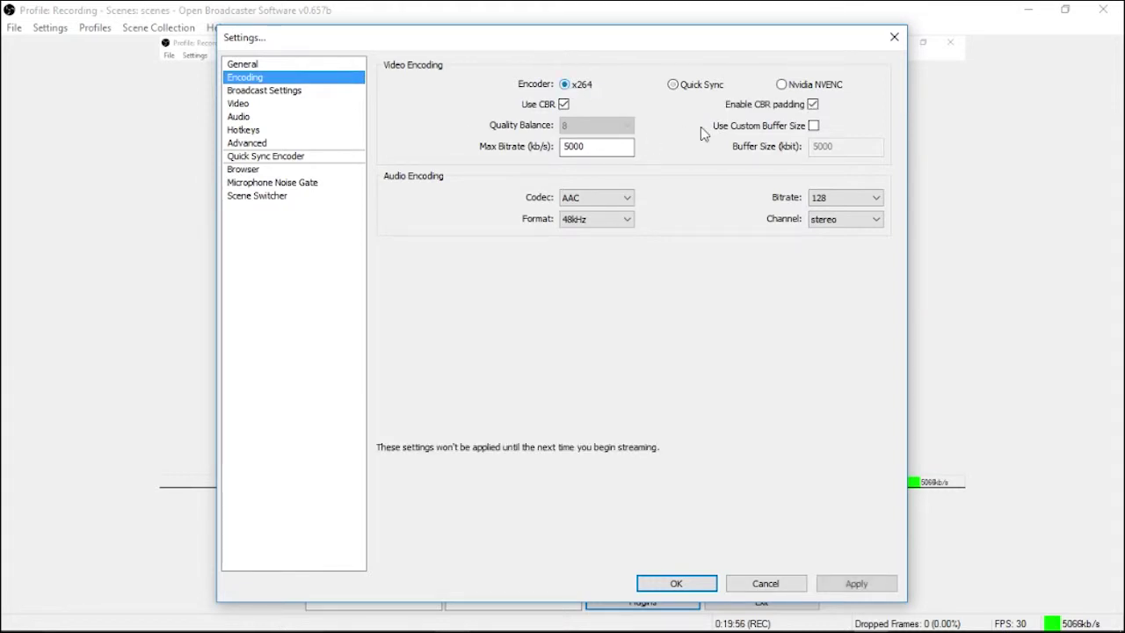
click(674, 84)
drag(664, 44, 702, 29)
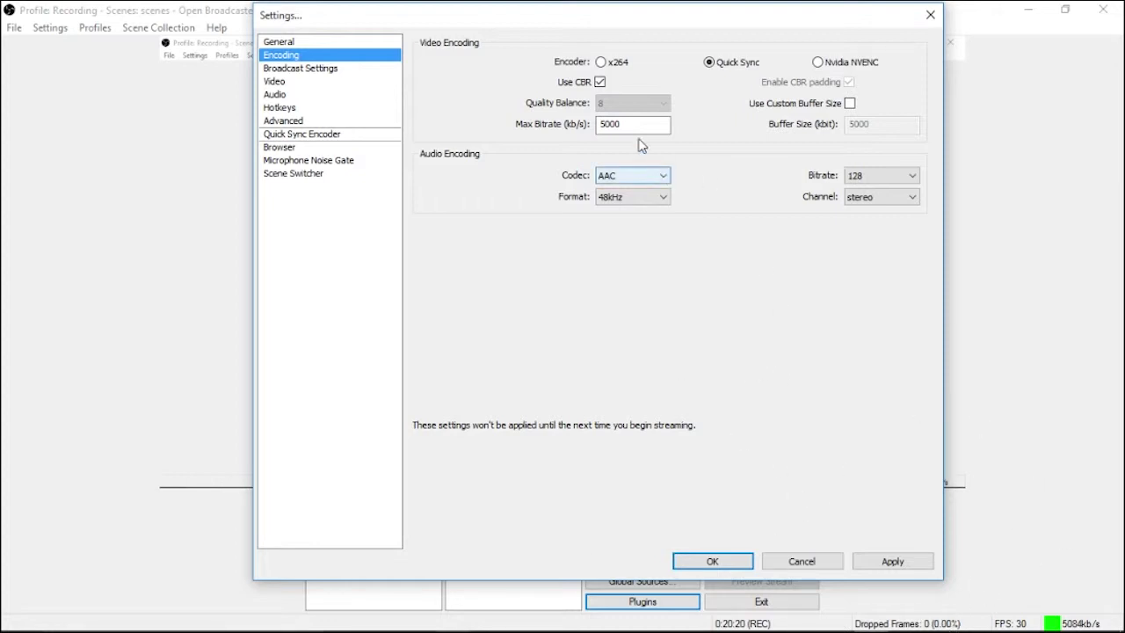
click(601, 62)
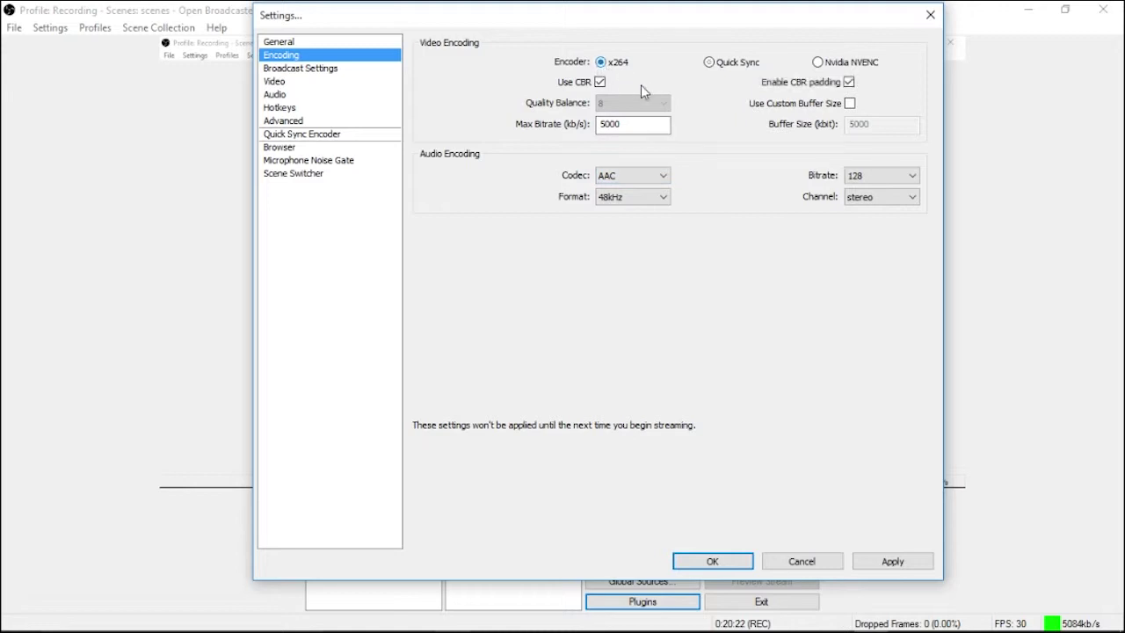
click(709, 63)
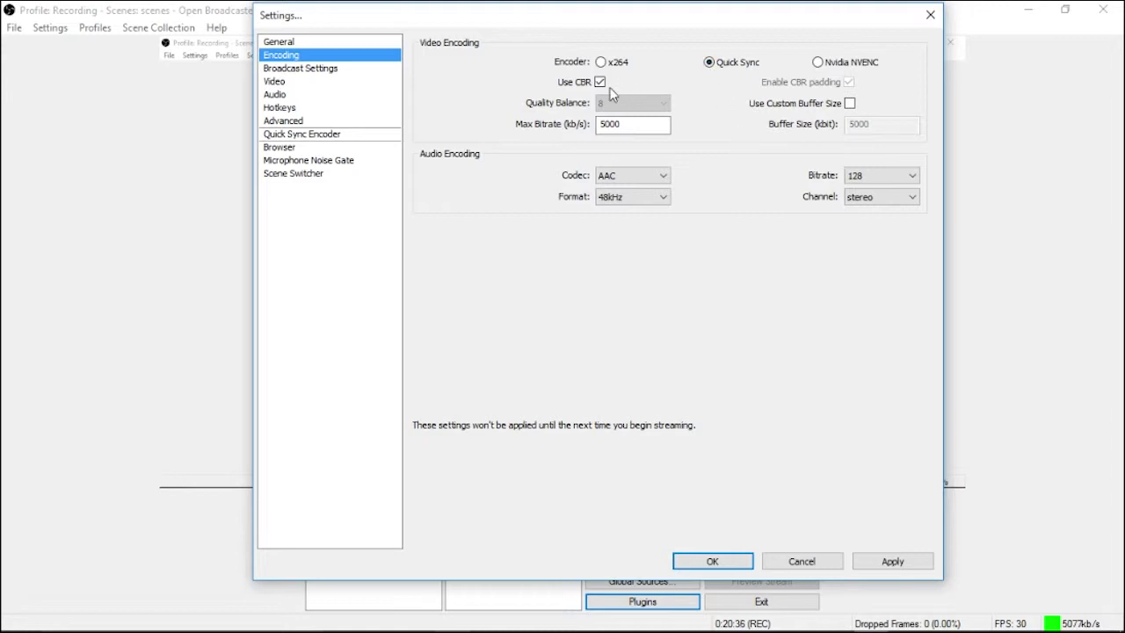
Review the maximum bitrate and the codec, format and channel choices for audio encoding
mouse_move(625, 121)
click(650, 178)
click(650, 178)
click(650, 194)
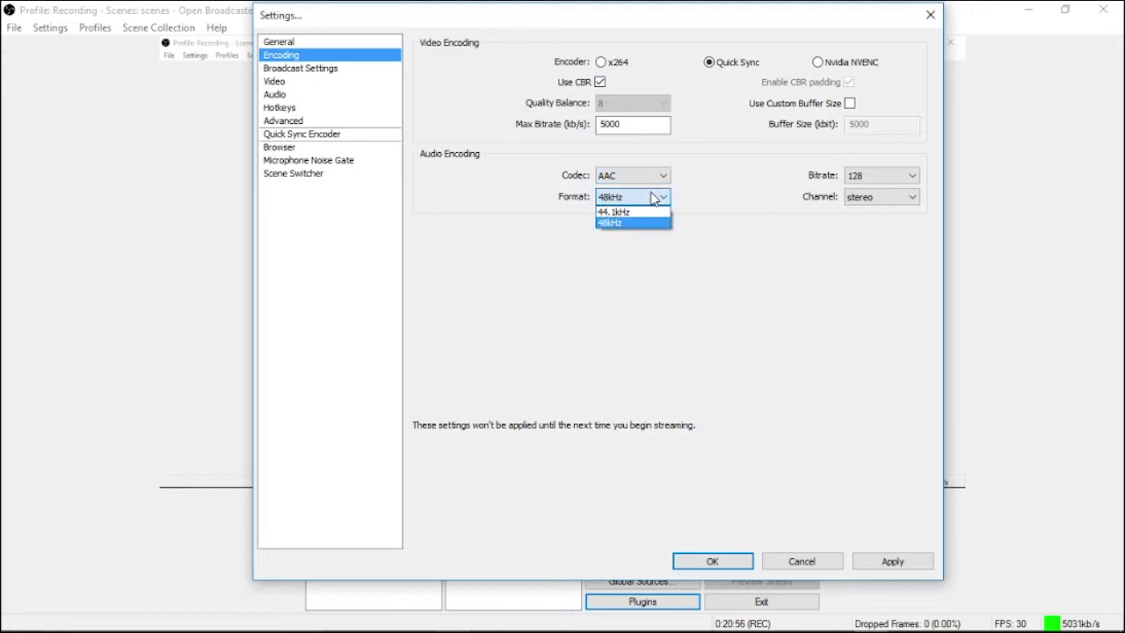
click(656, 197)
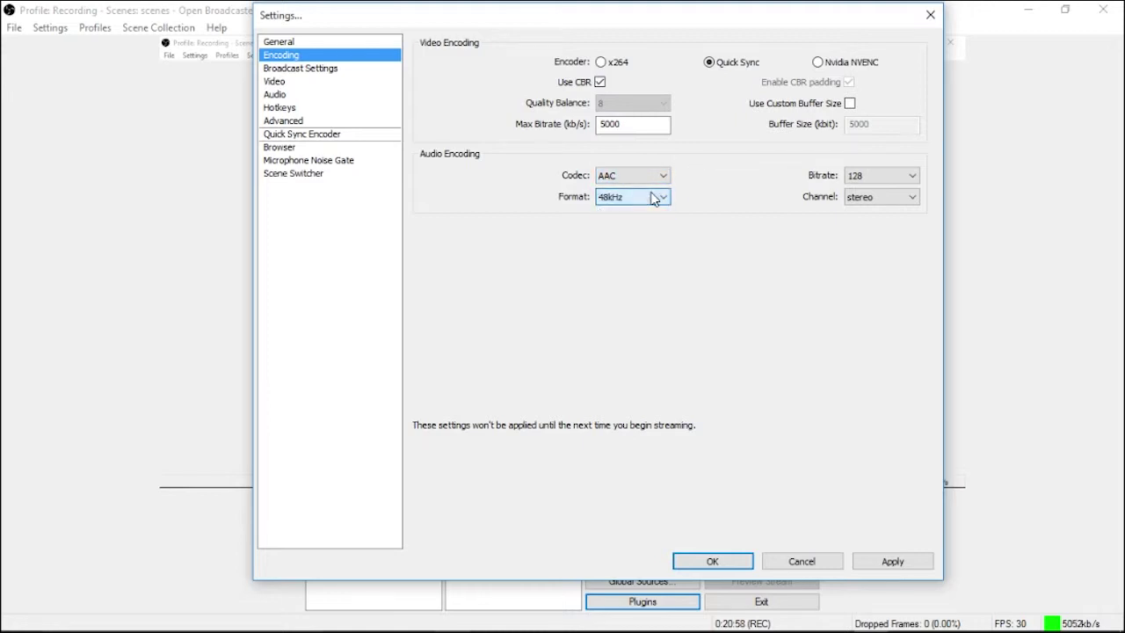
click(864, 207)
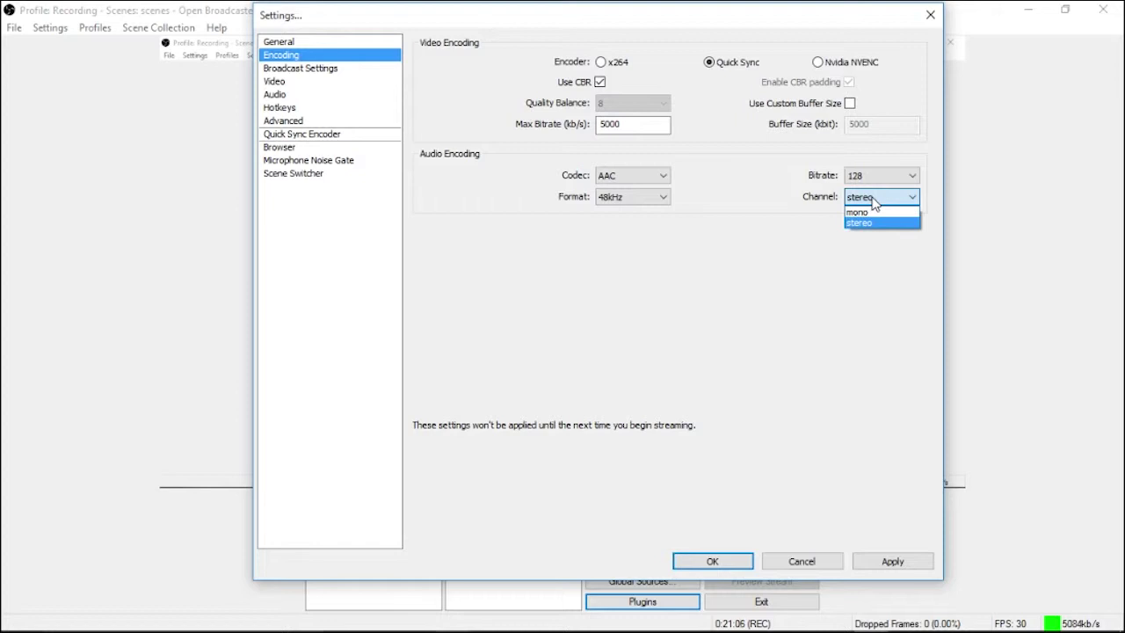
click(875, 202)
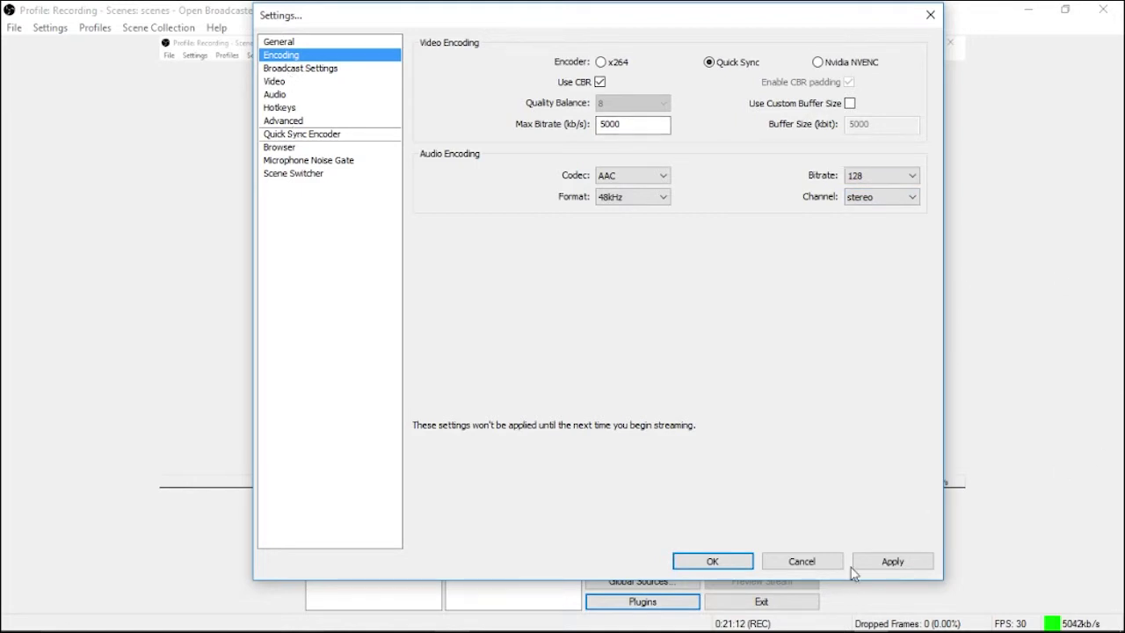
Go to the Broadcast Settings without saving the encoding changes and set the mode to Live Stream
click(302, 70)
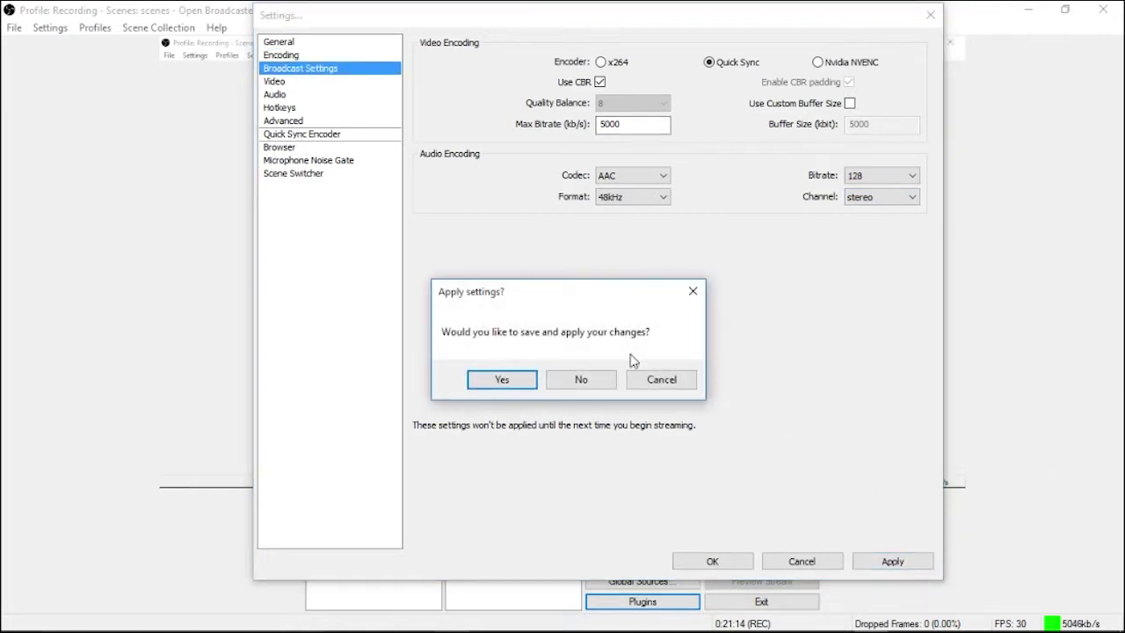
click(582, 380)
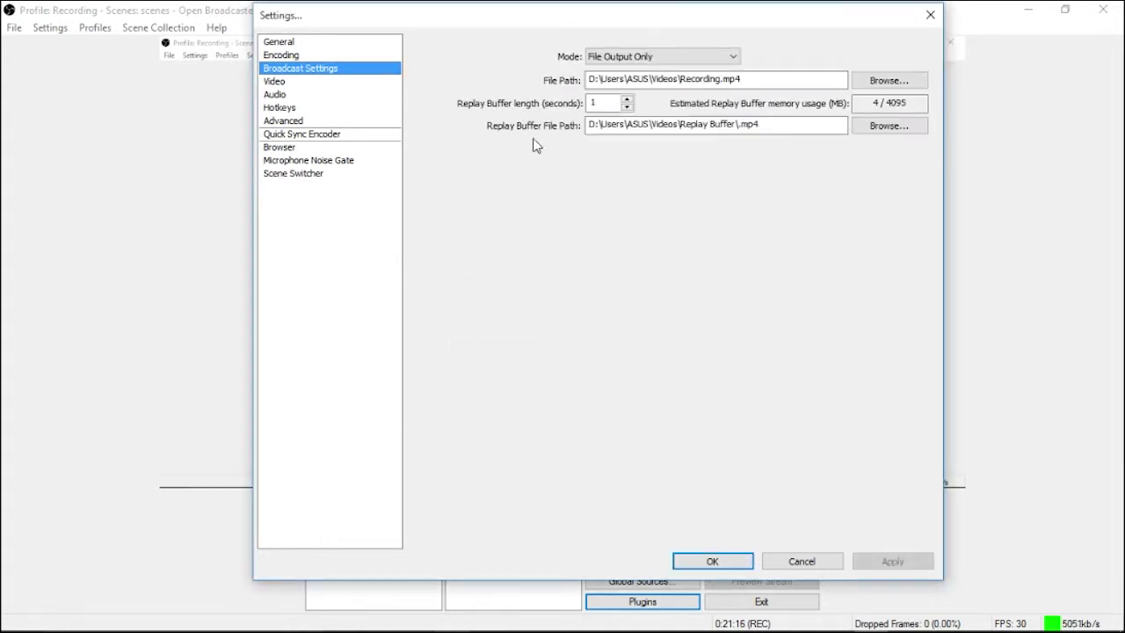
click(735, 60)
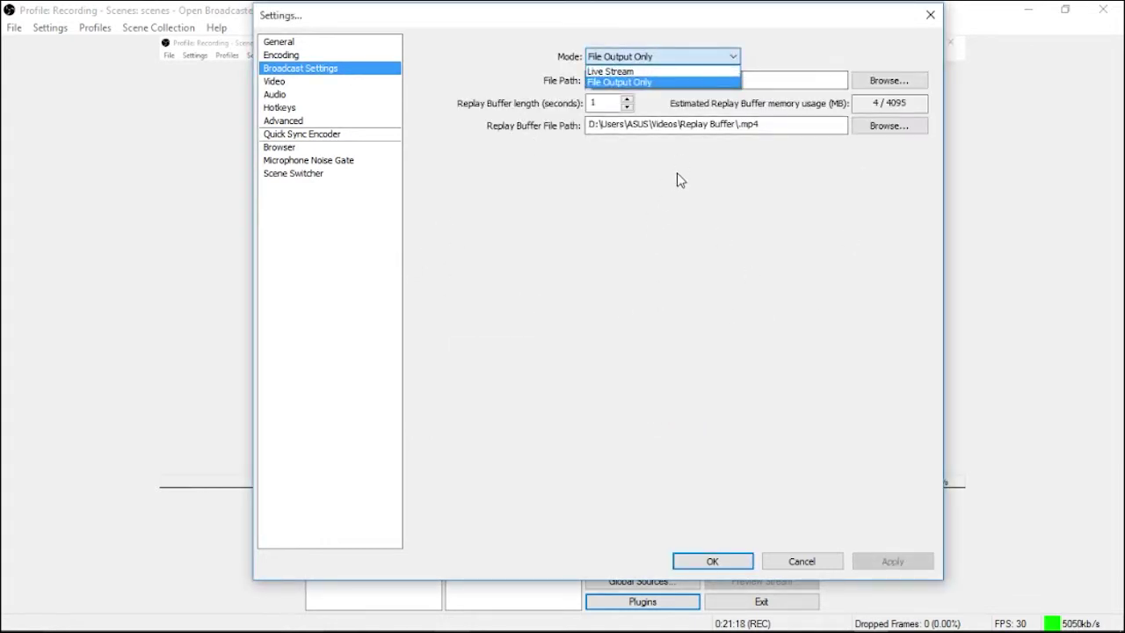
click(626, 71)
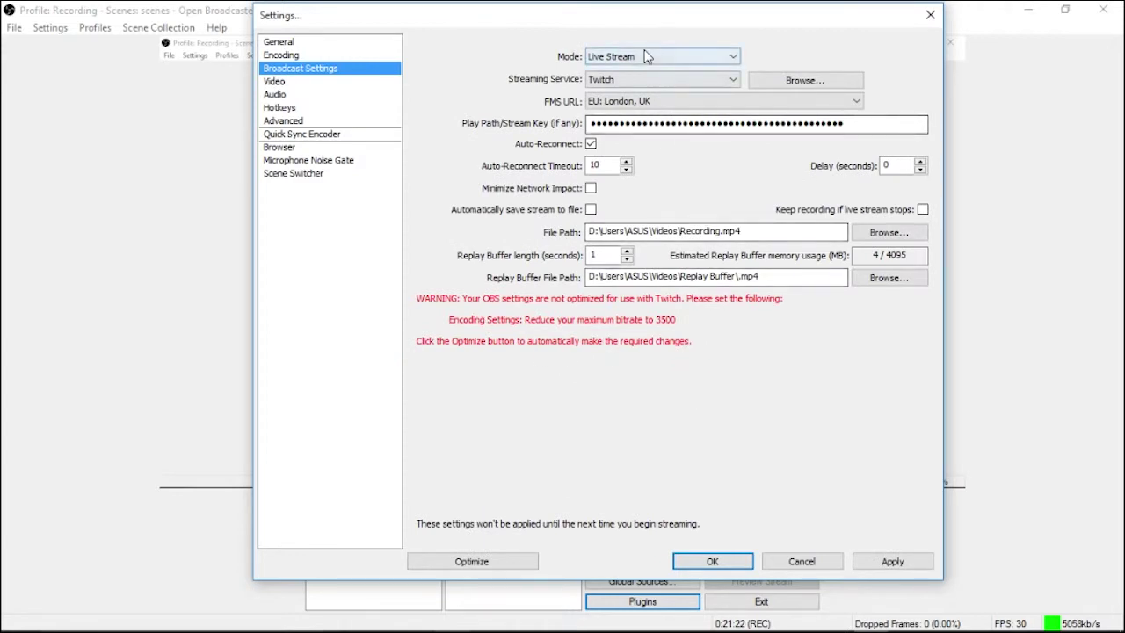
Review the available streaming services and FMS servers, picking EU: London, UK for Twitch
click(651, 83)
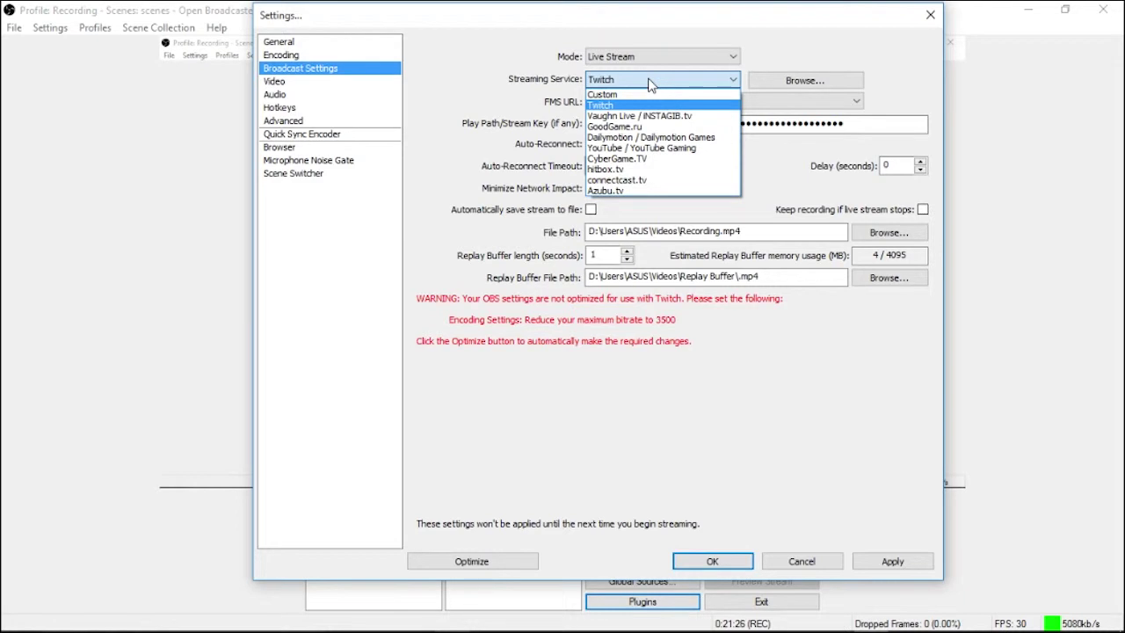
click(650, 83)
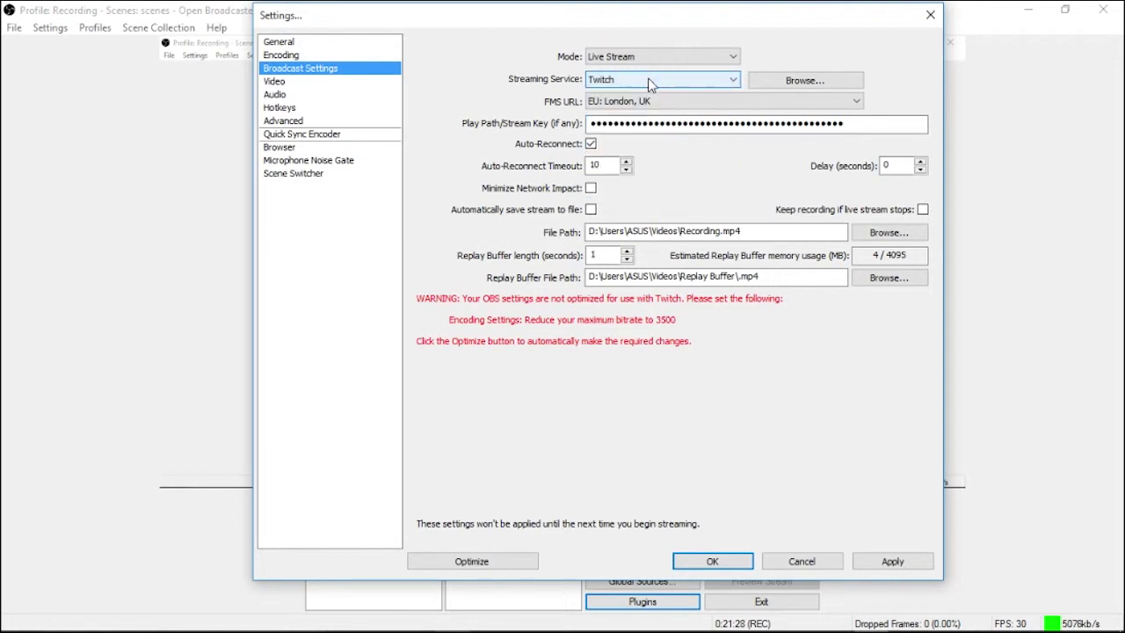
click(703, 105)
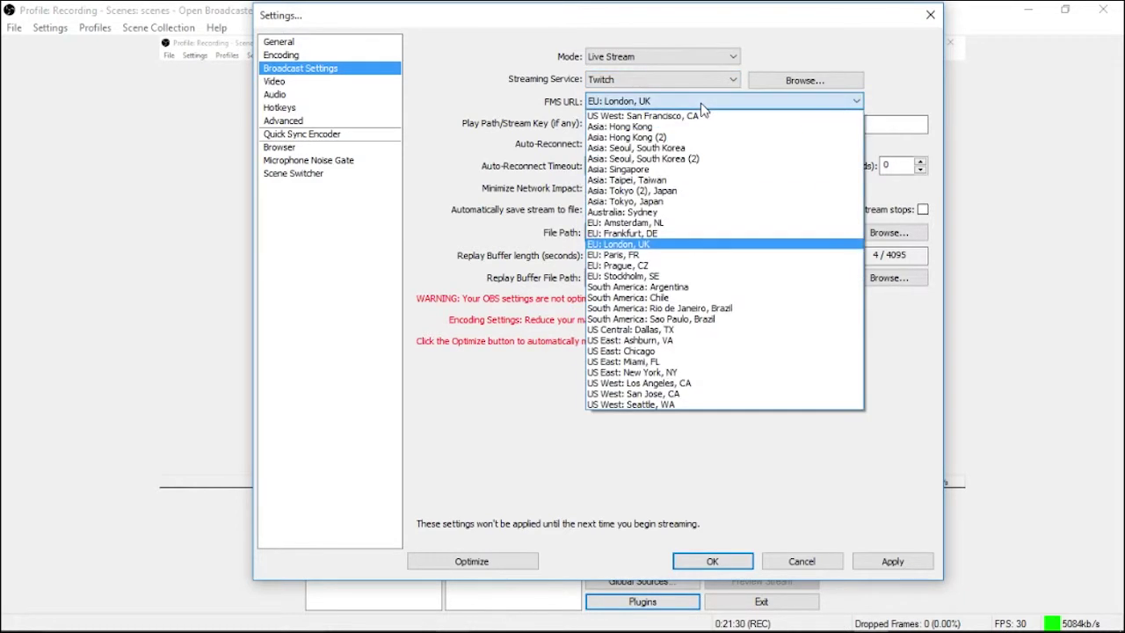
click(633, 243)
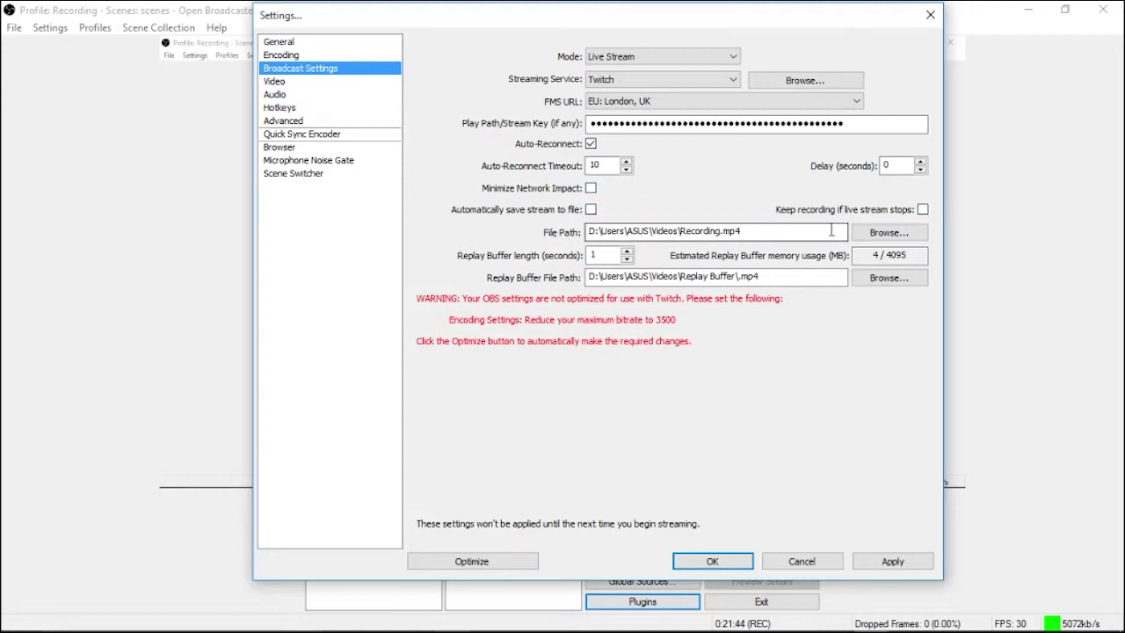
mouse_move(832, 231)
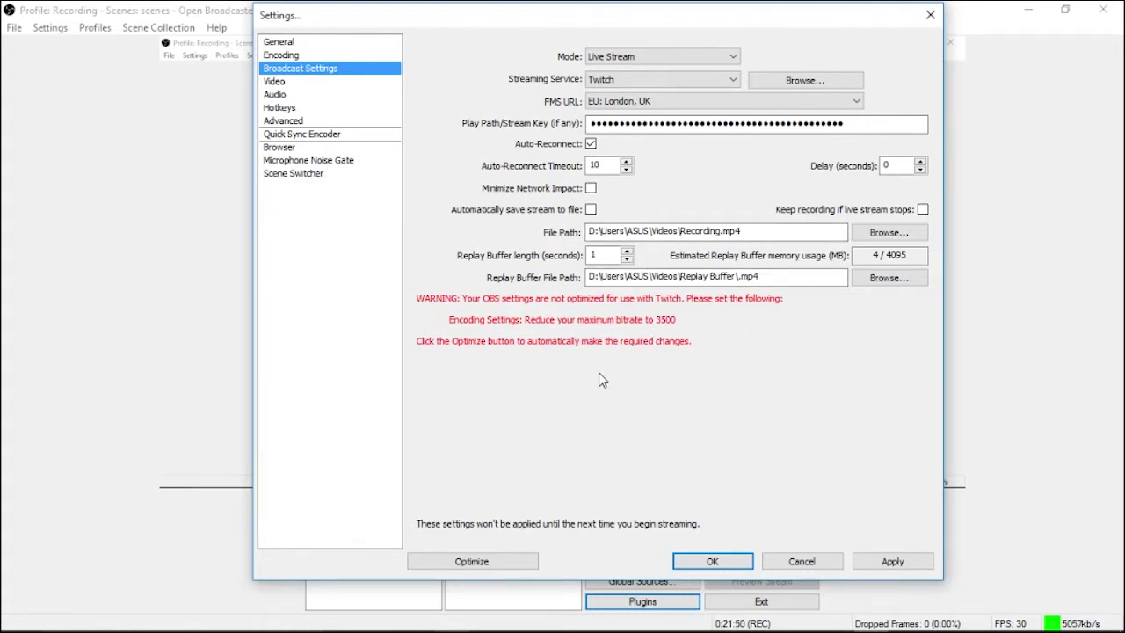
Review the file path and replay buffer settings for live streaming, and set the broadcast mode to File Output Only
mouse_move(779, 231)
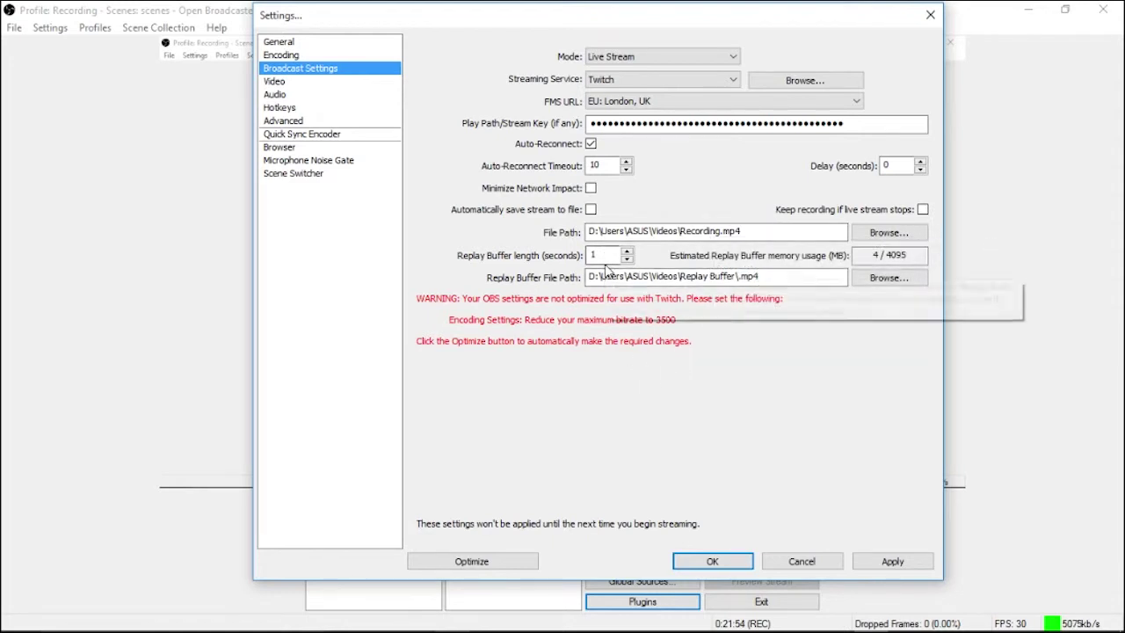
mouse_move(605, 271)
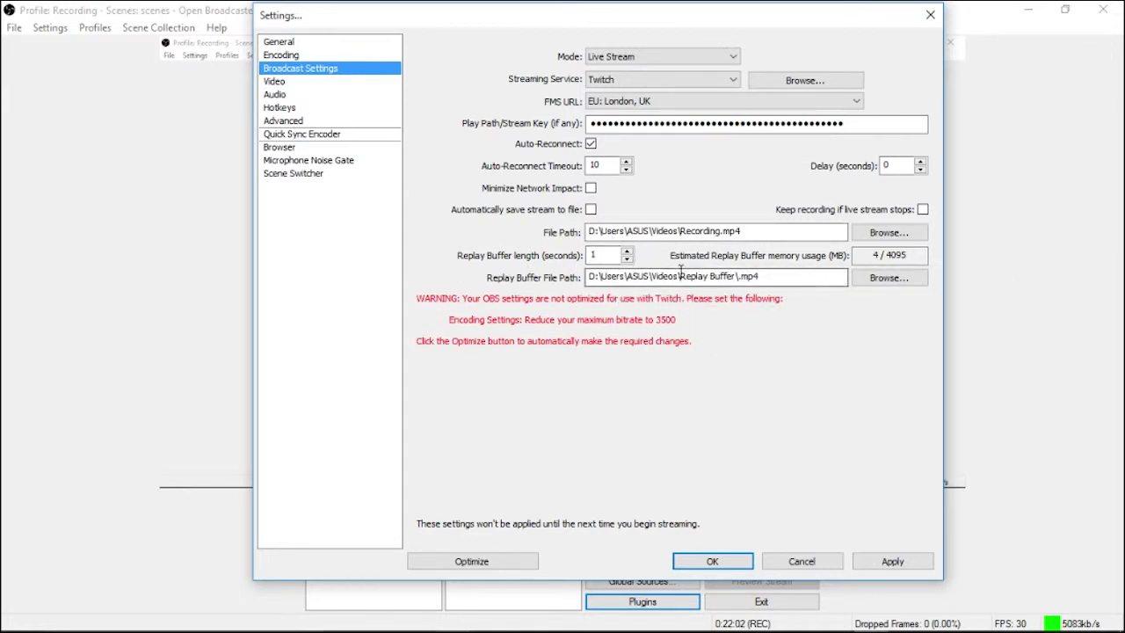
mouse_move(681, 275)
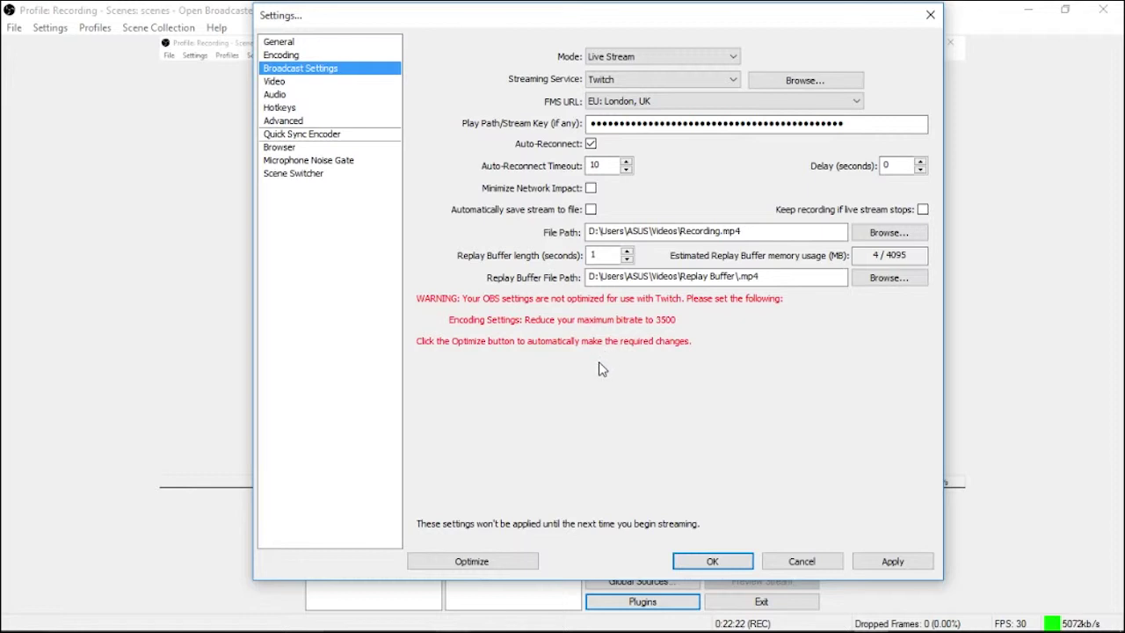
click(635, 56)
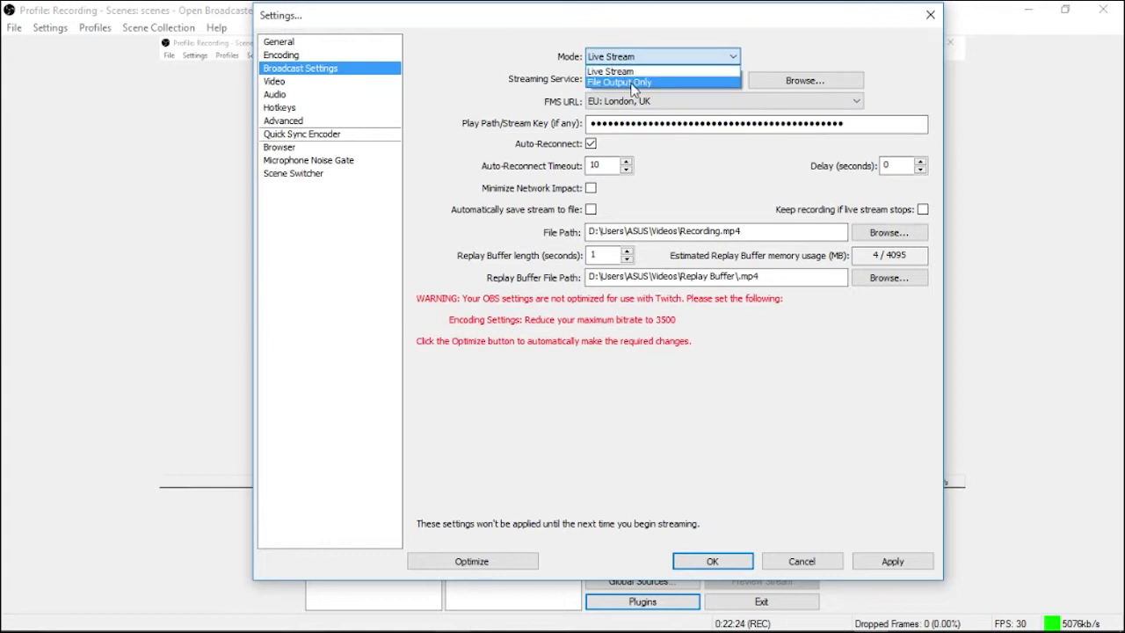
click(633, 83)
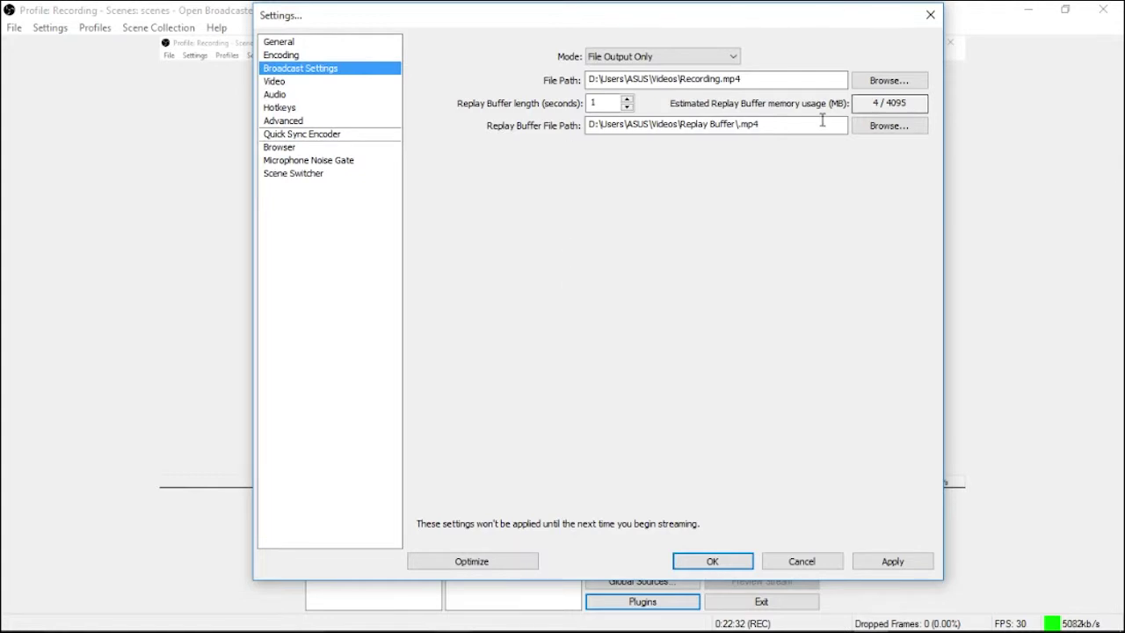
Browse for the recording's save location, try the Flash Video File (*.flv) type and switch back to MP4 File (*.mp4)
click(876, 86)
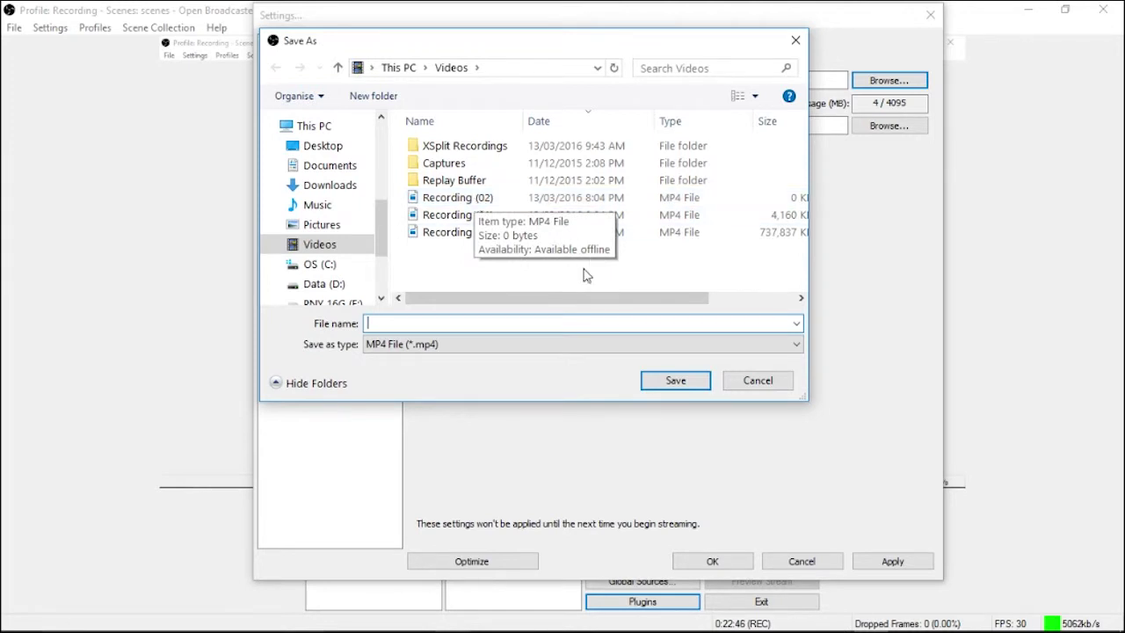
click(467, 353)
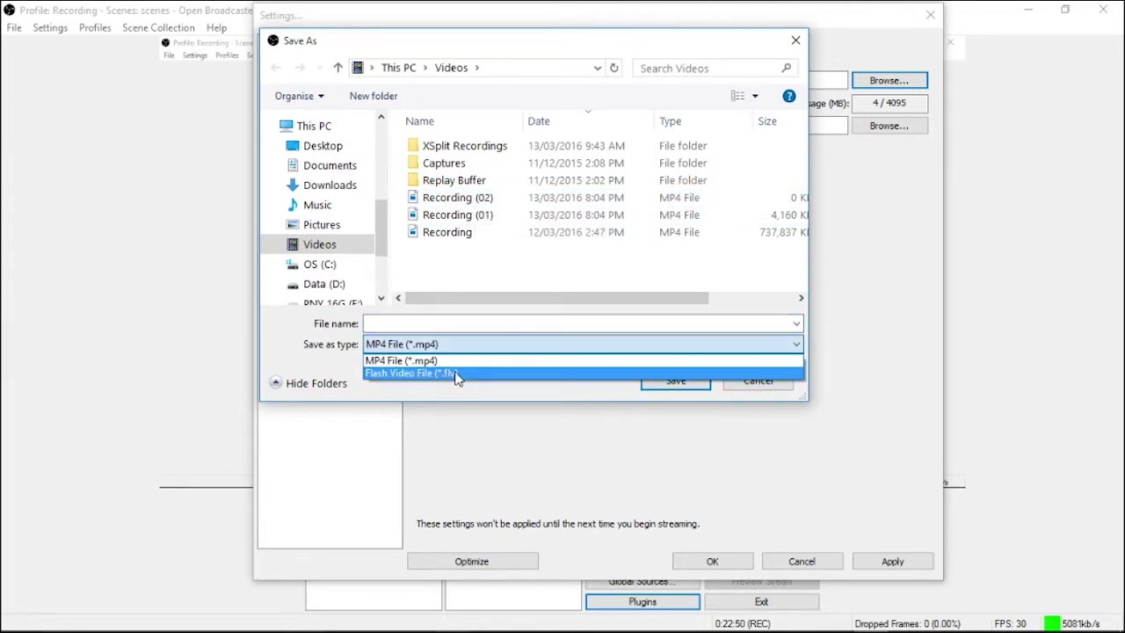
click(456, 377)
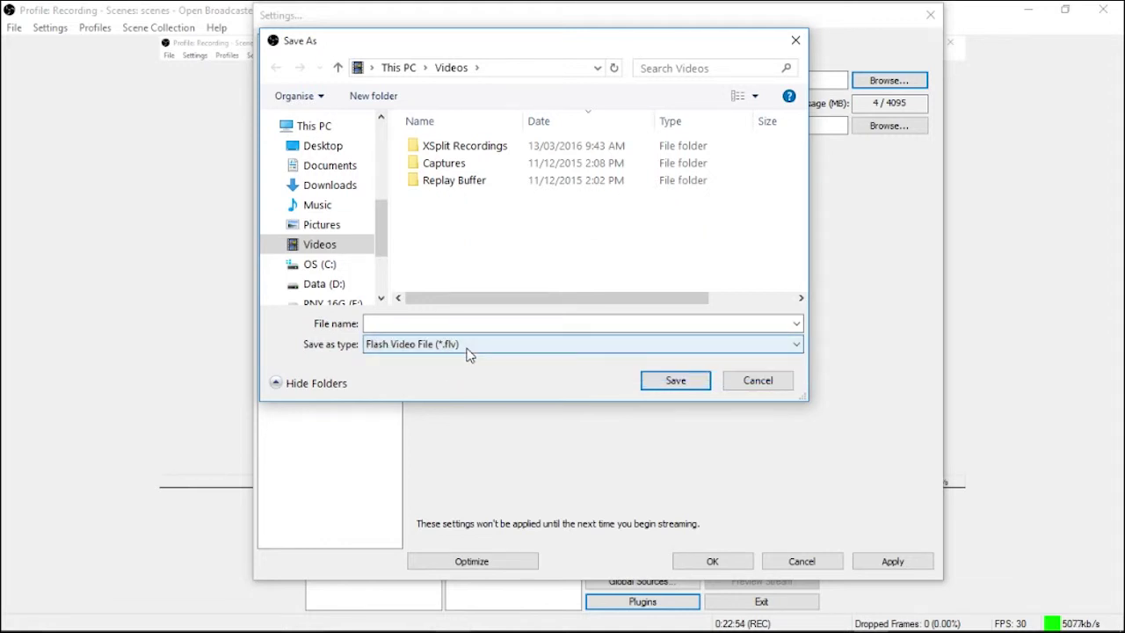
click(467, 353)
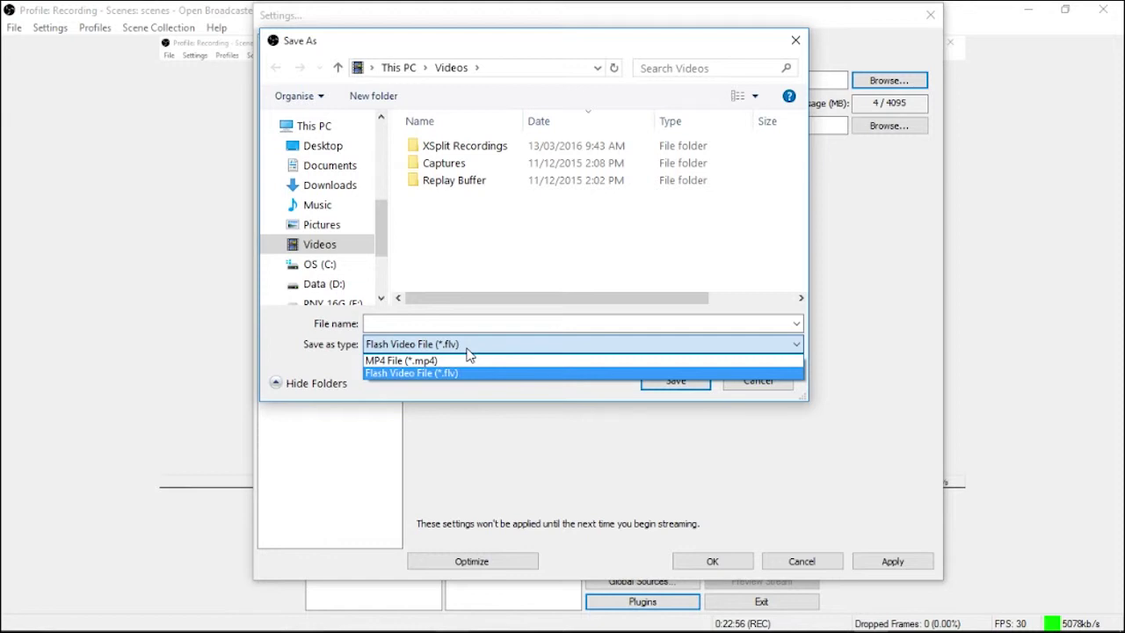
click(449, 361)
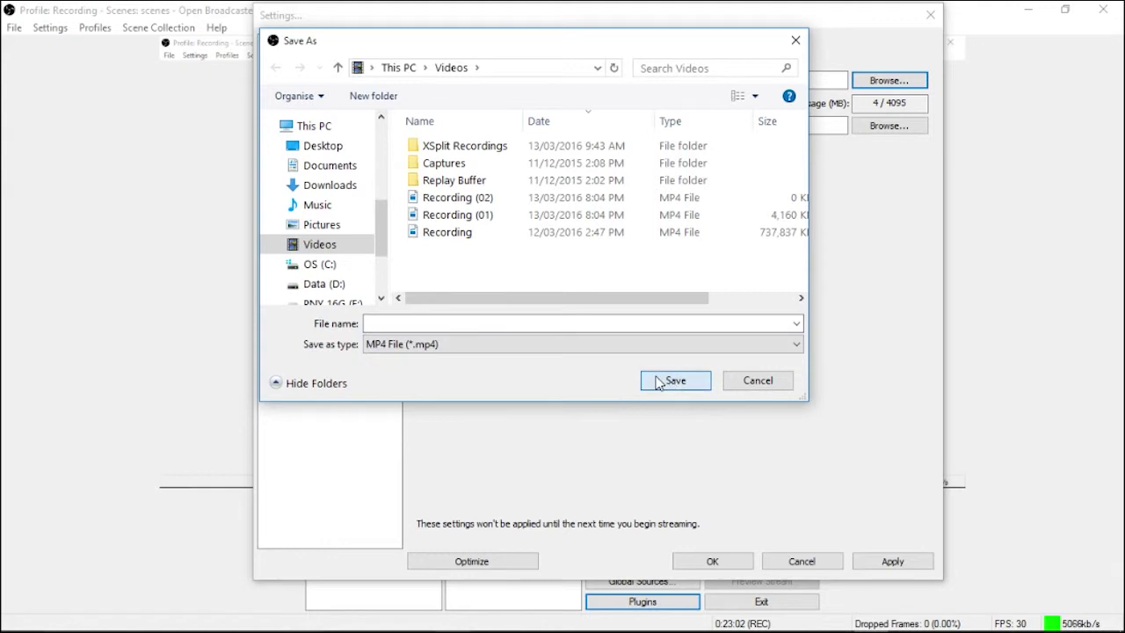
Name the output file Recording and save it as the MP4 file path in the Videos folder
click(412, 323)
text(R)
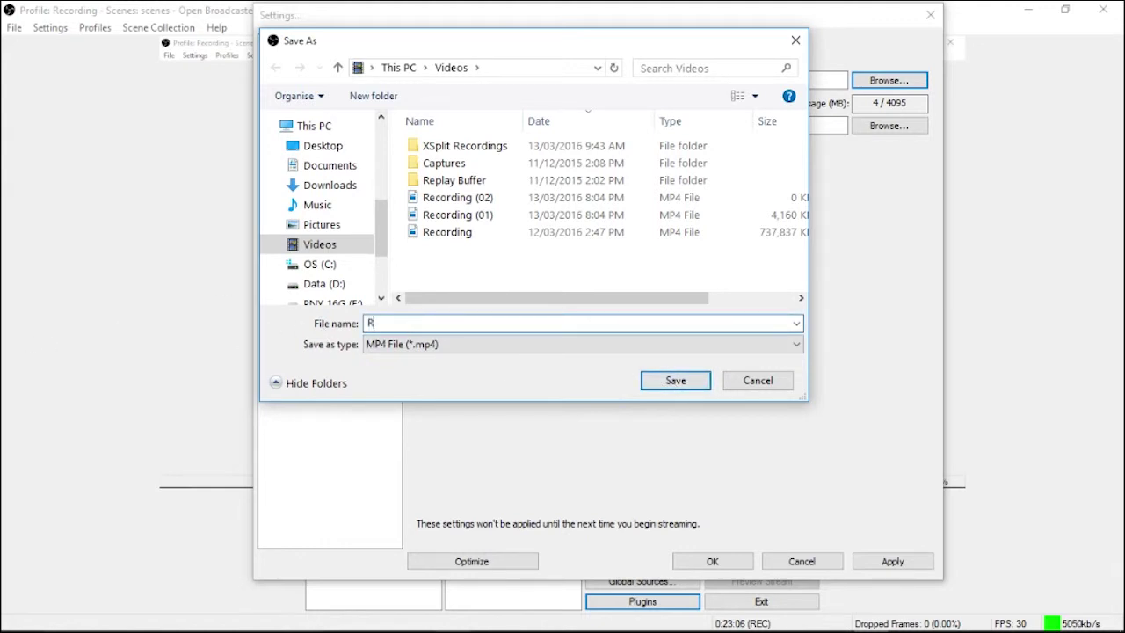
text(ecording)
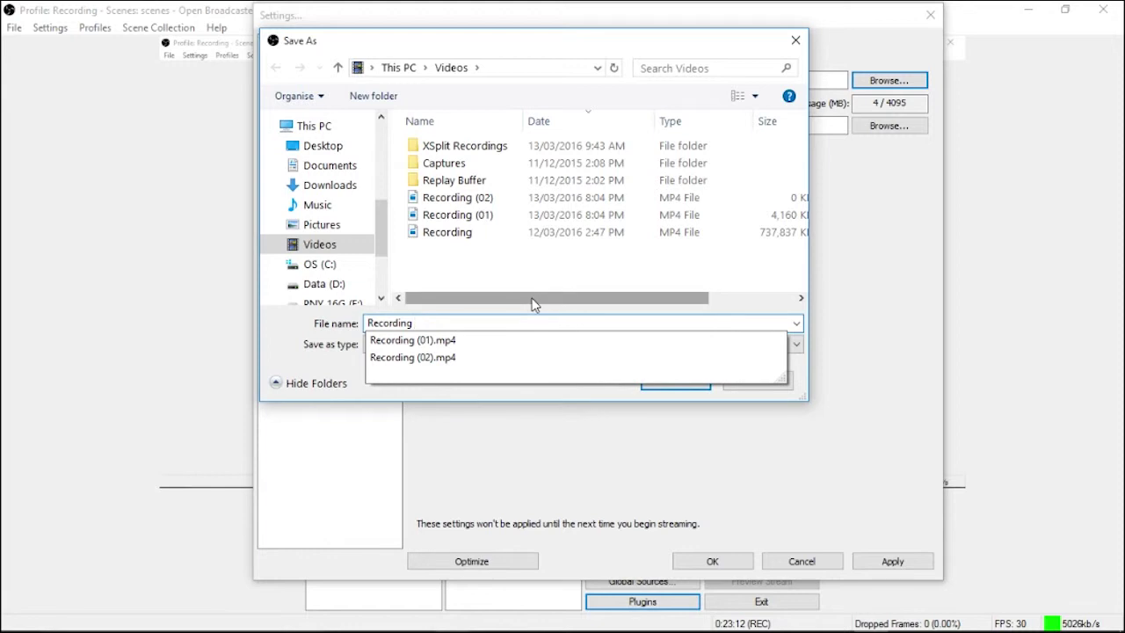
key(BackSpace)
click(273, 351)
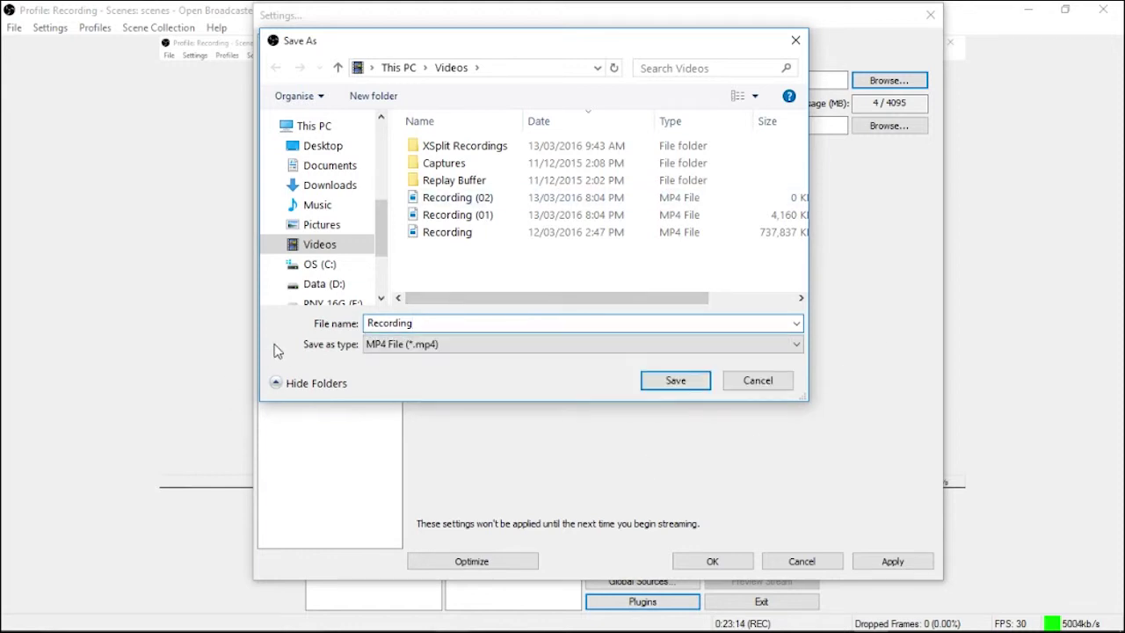
click(676, 381)
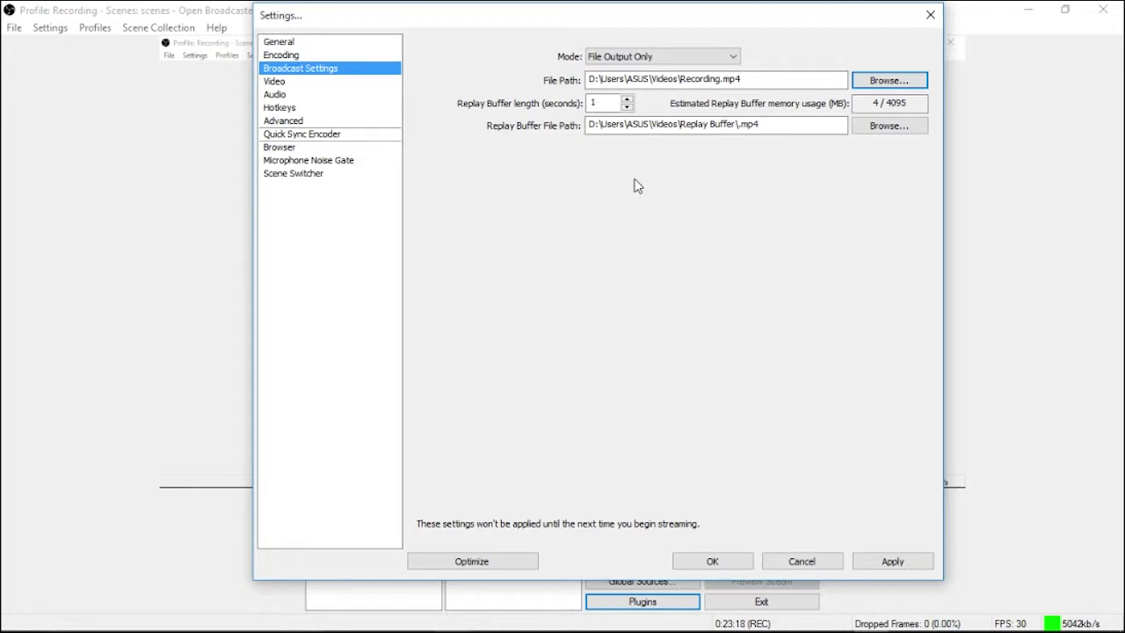
Review the save location of the replay buffer file and leave it without choosing a new one
mouse_move(736, 127)
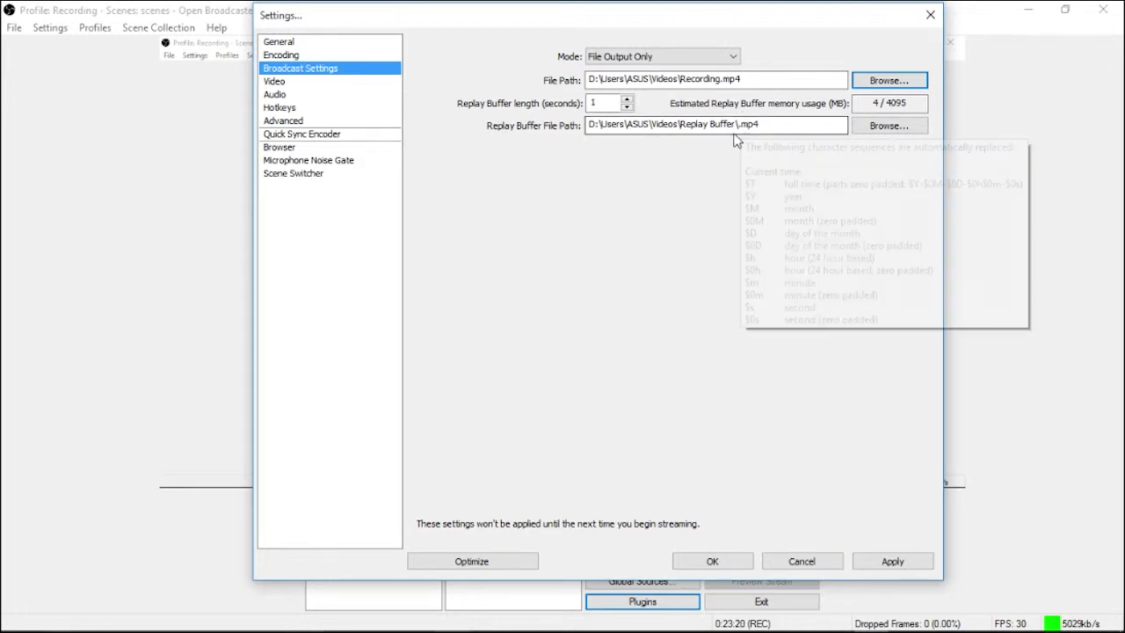
click(875, 130)
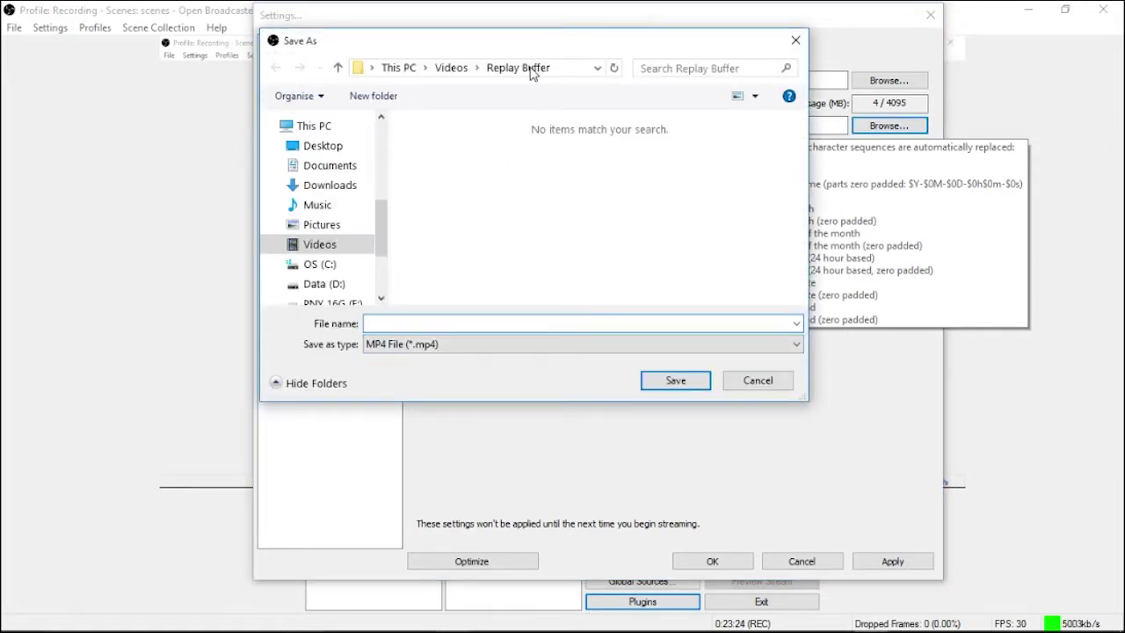
click(782, 387)
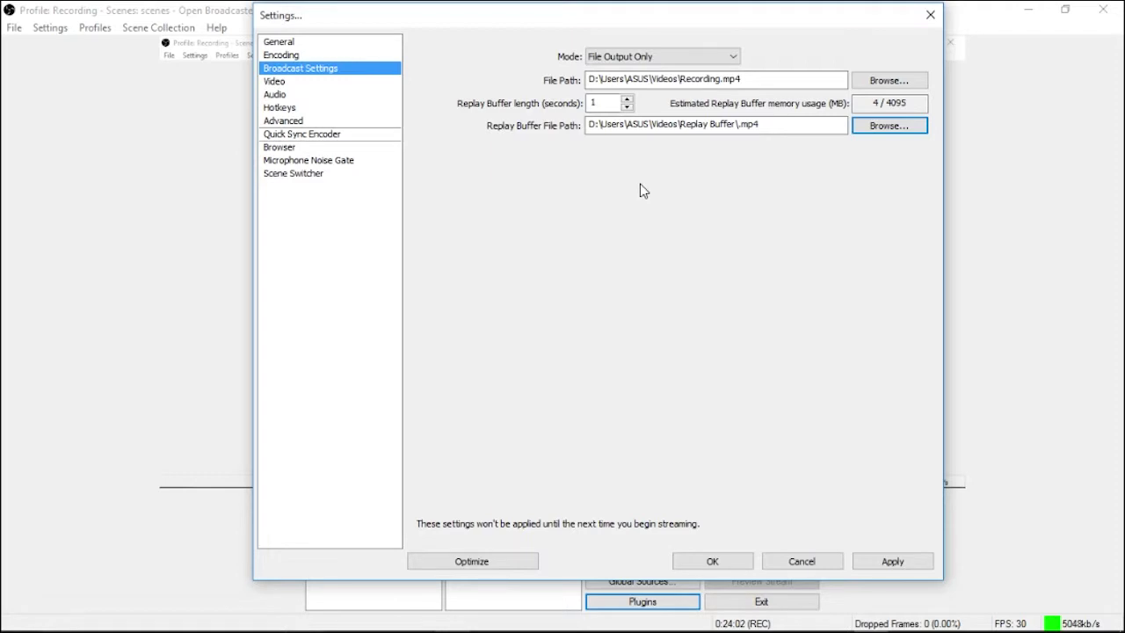
Go to the Video settings without saving the broadcast changes and review the video adapters, picking NVIDIA GeForce 840M
click(275, 80)
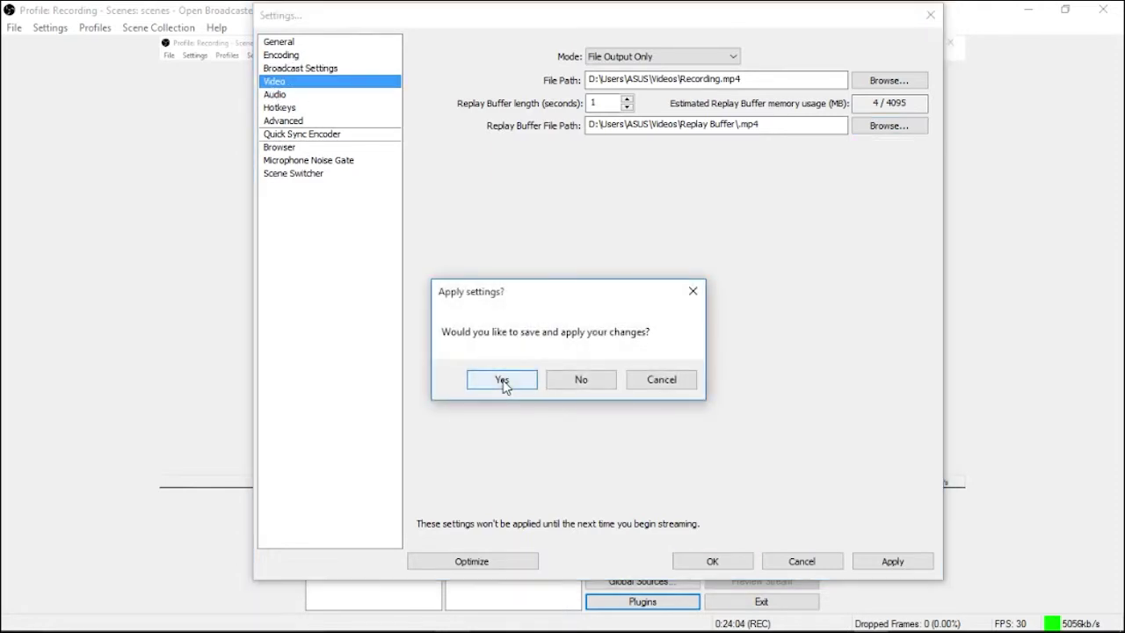
click(579, 380)
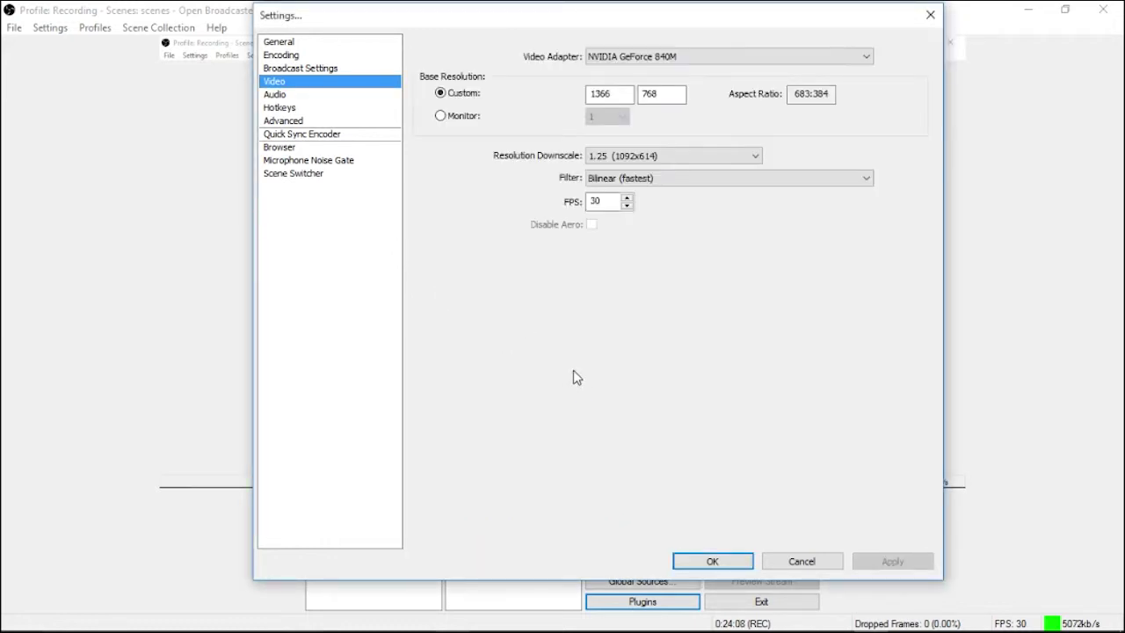
click(867, 57)
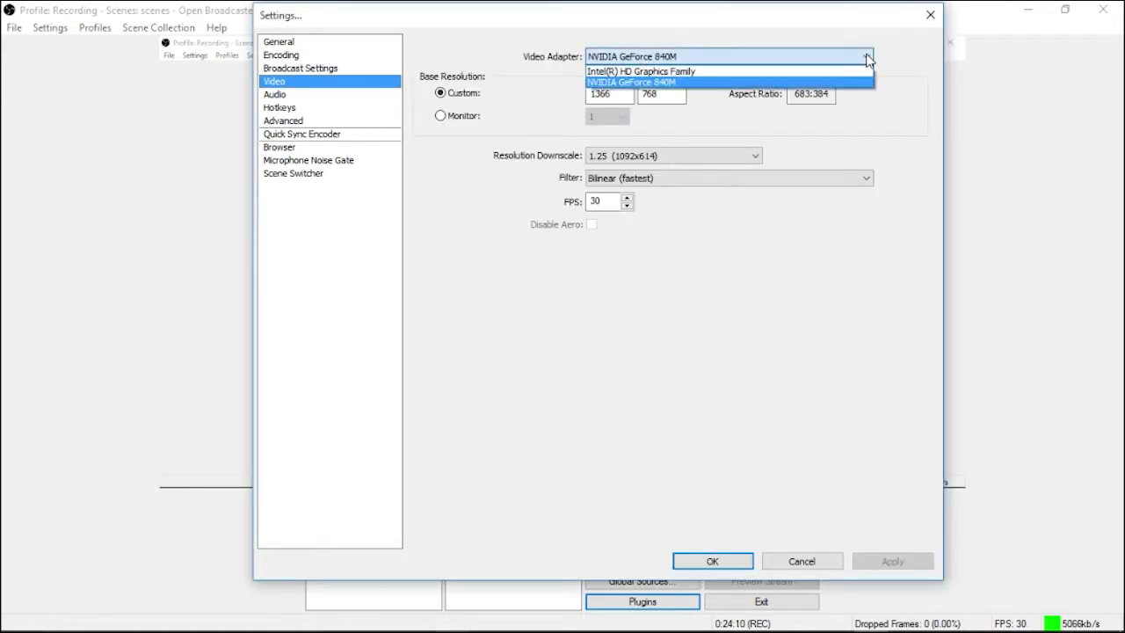
click(707, 83)
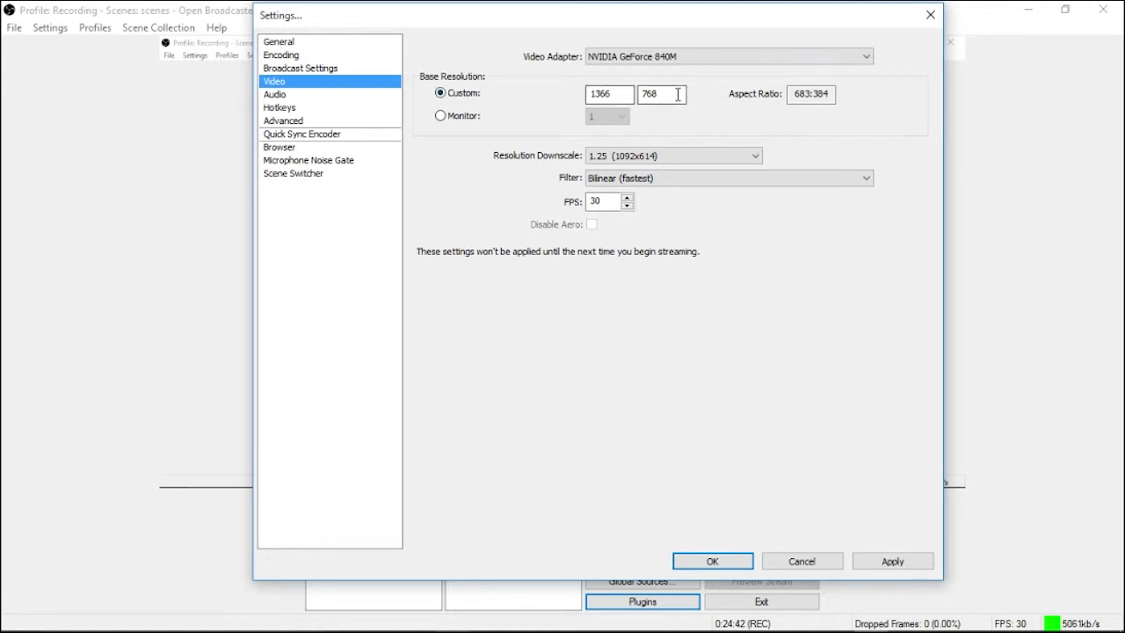
Try the Monitor option for the base resolution and switch back to Custom
click(441, 117)
click(600, 118)
click(595, 125)
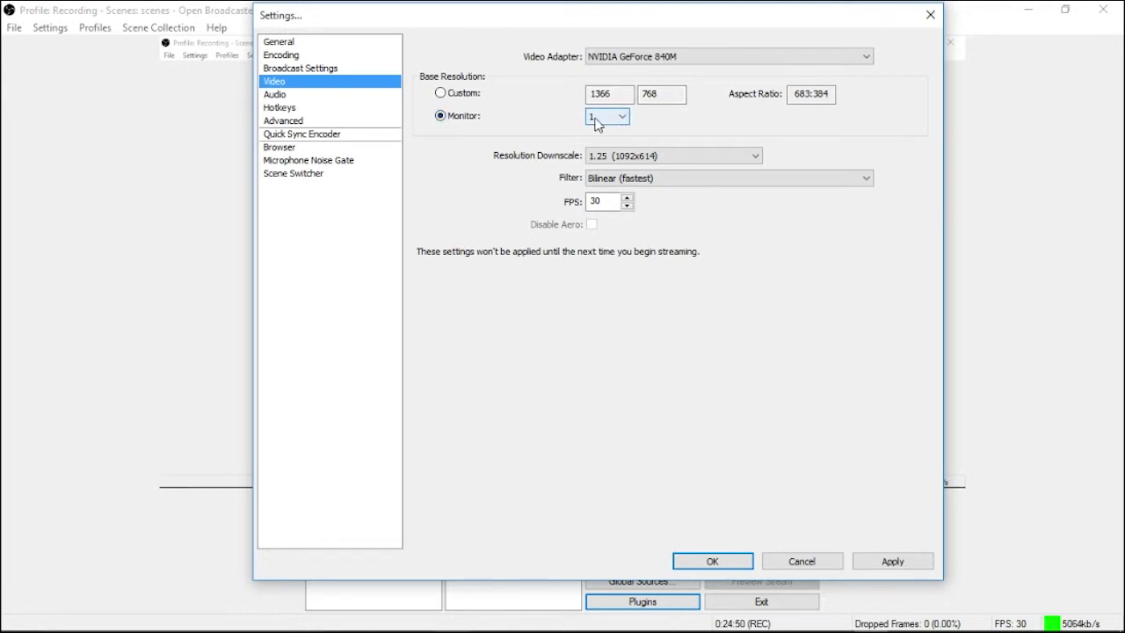
click(441, 93)
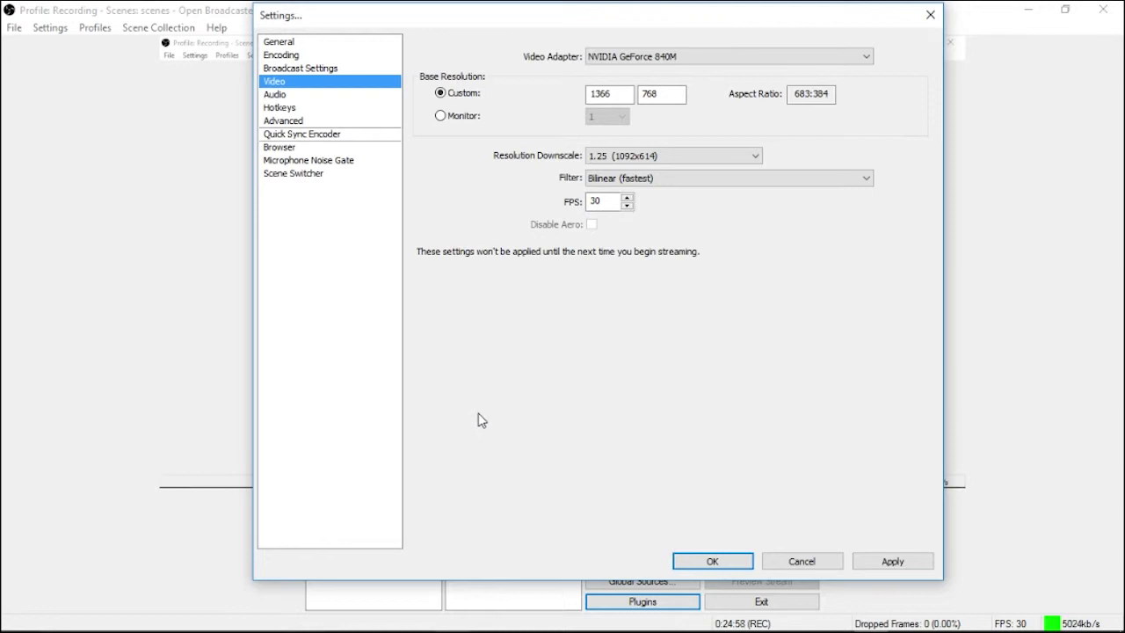
Review the resolution downscale and filter choices, picking 1.25 (1092x614) and Bilinear (fastest)
click(688, 155)
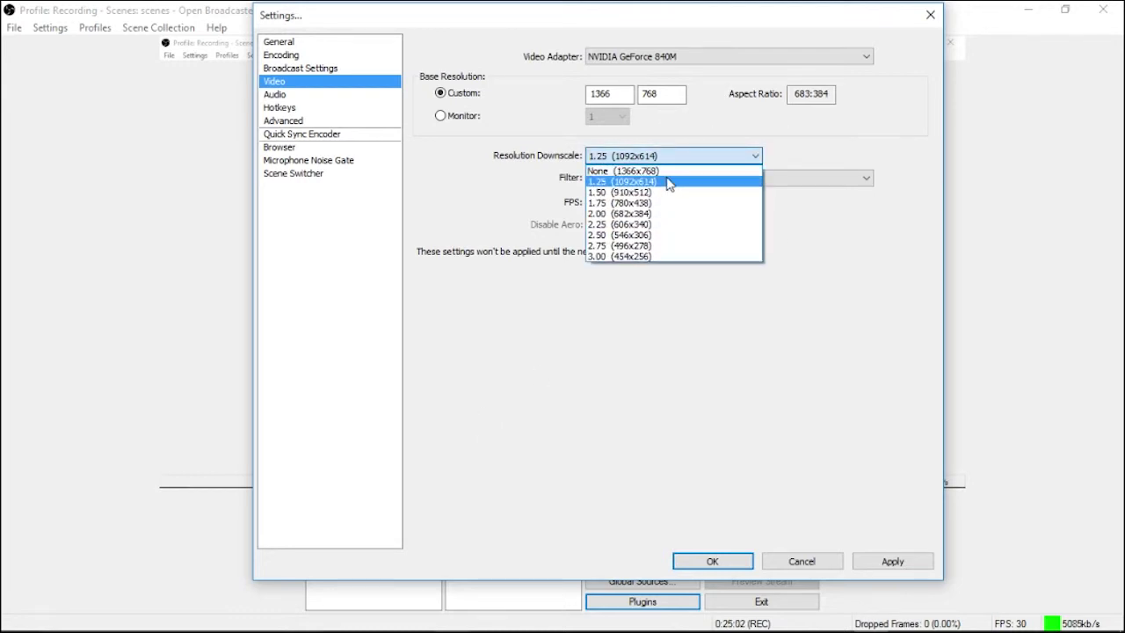
click(668, 182)
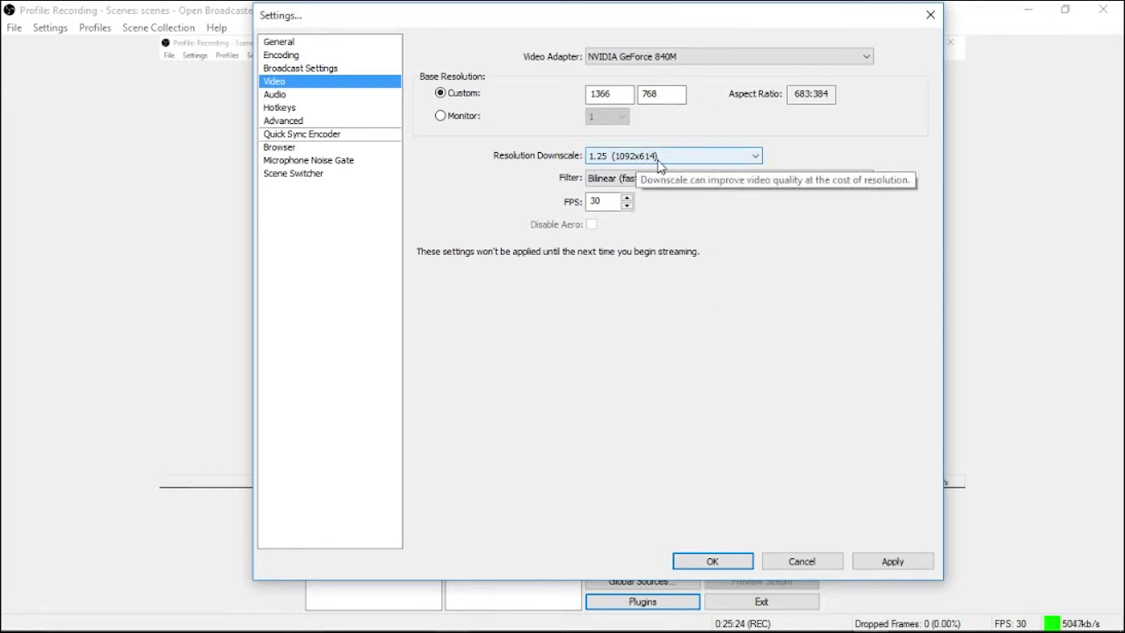
drag(695, 26, 614, 53)
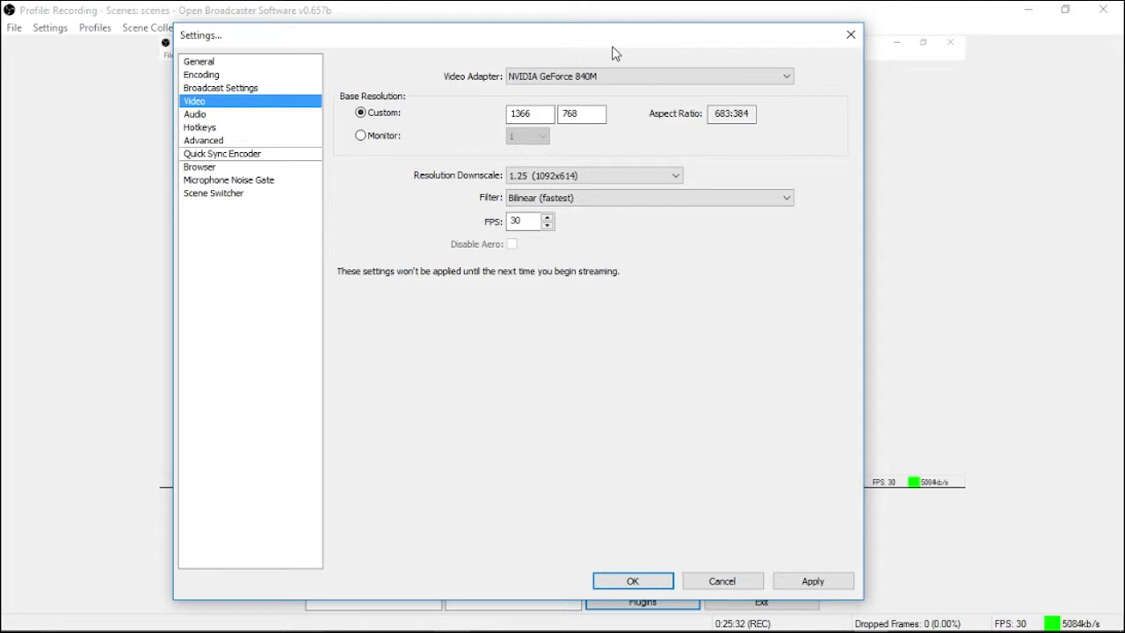
click(787, 201)
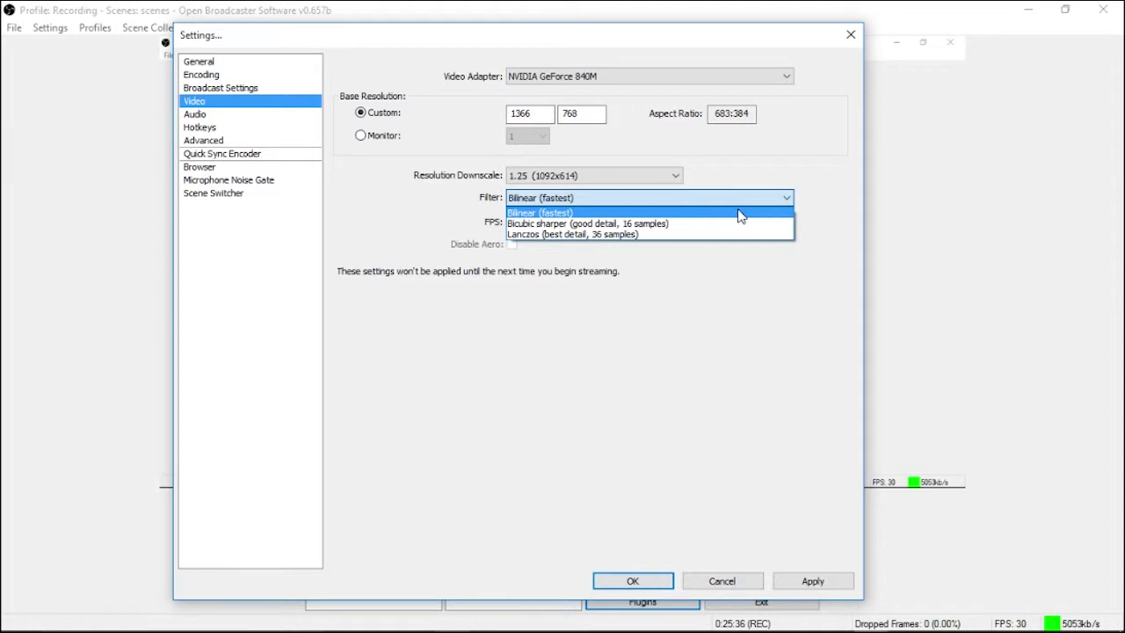
click(741, 215)
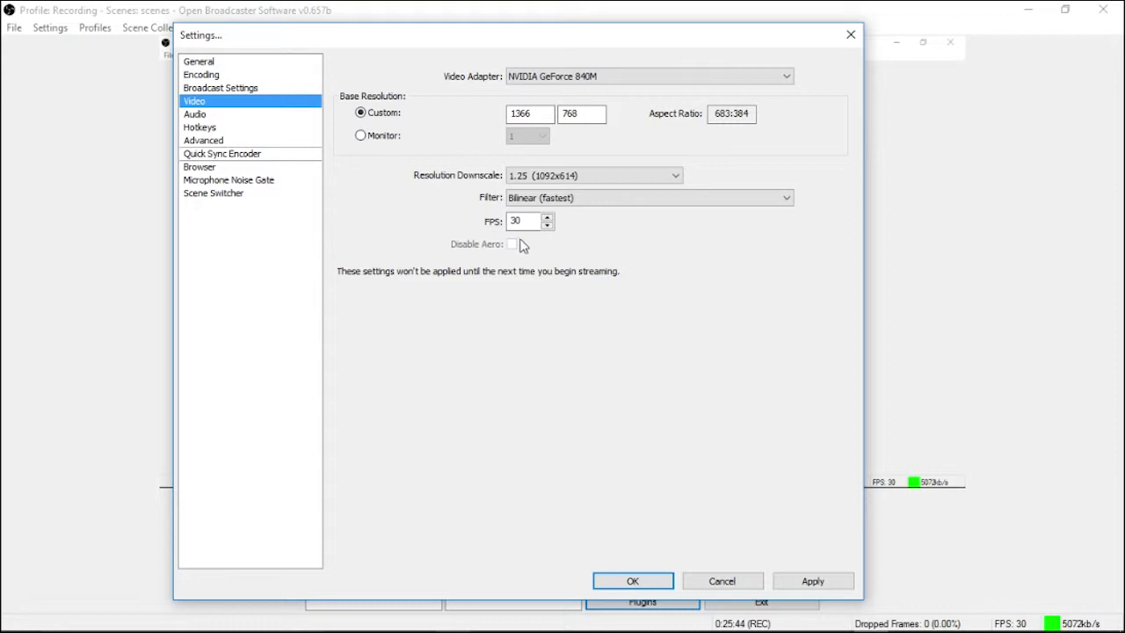
click(587, 178)
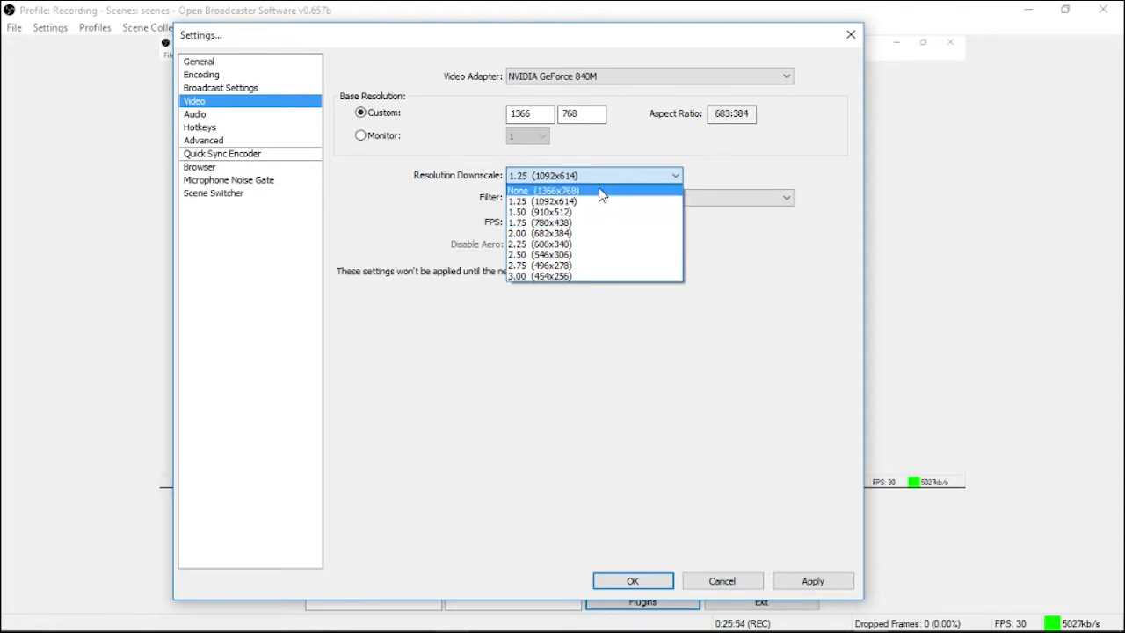
click(600, 201)
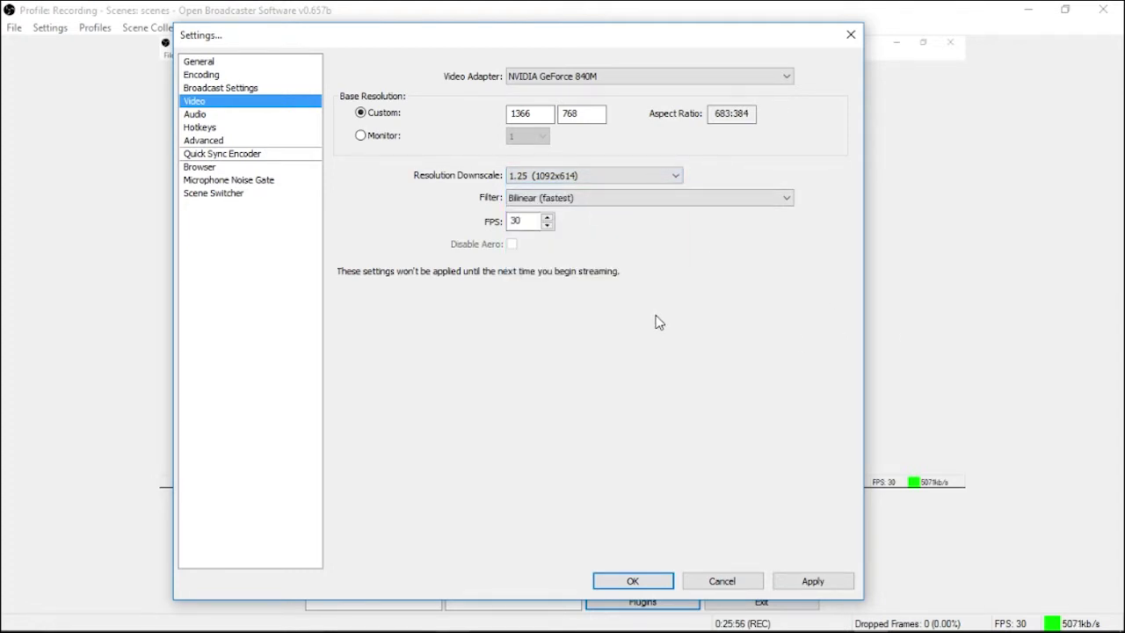
mouse_move(648, 54)
mouse_down()
mouse_move(613, 600)
mouse_move(643, 117)
mouse_move(661, 45)
mouse_up()
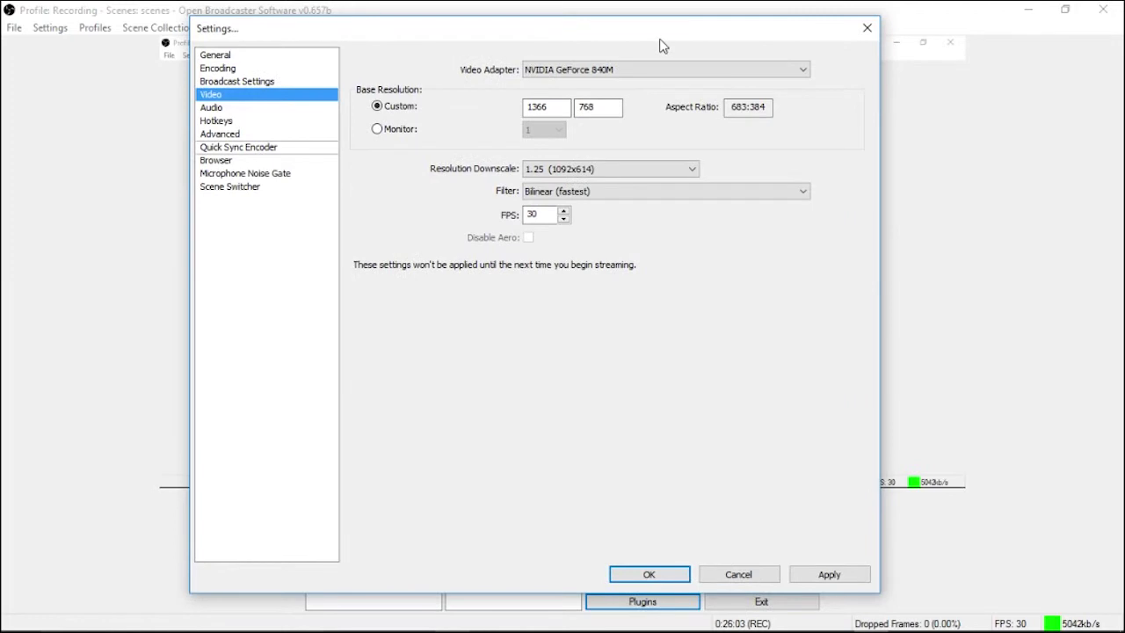
Go to the Audio settings without saving the video changes and review the available desktop audio devices
click(212, 109)
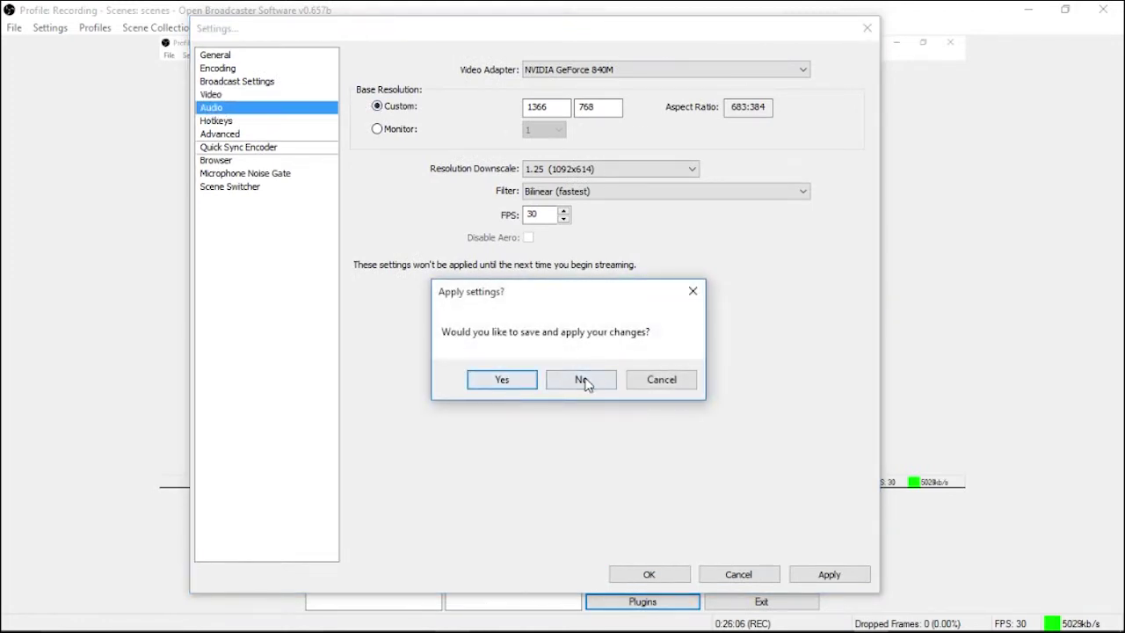
click(582, 380)
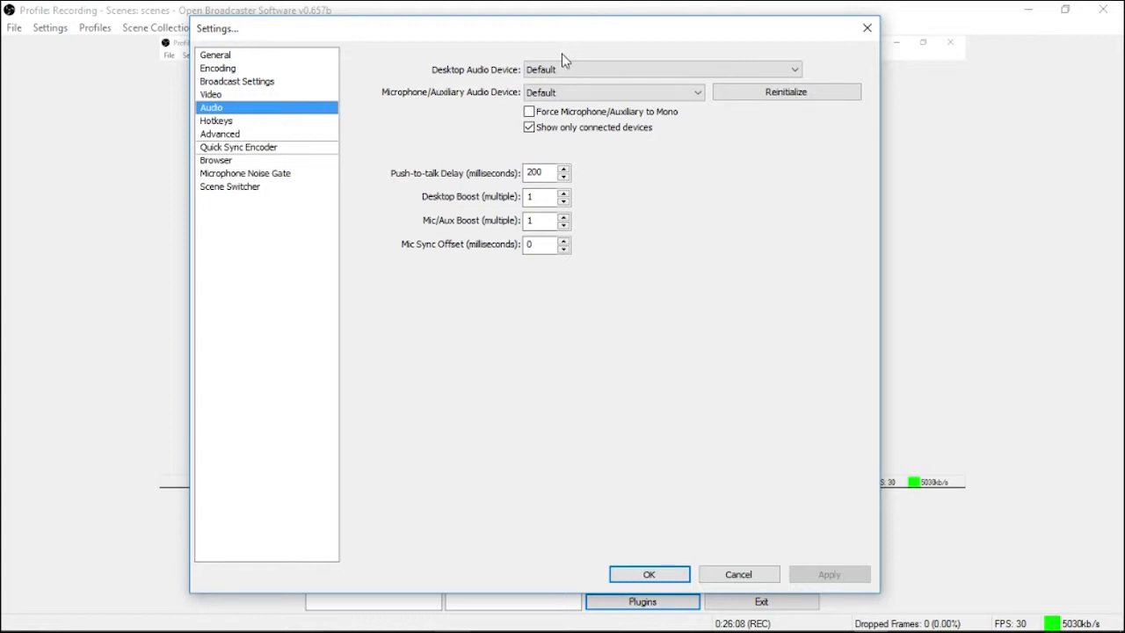
click(559, 71)
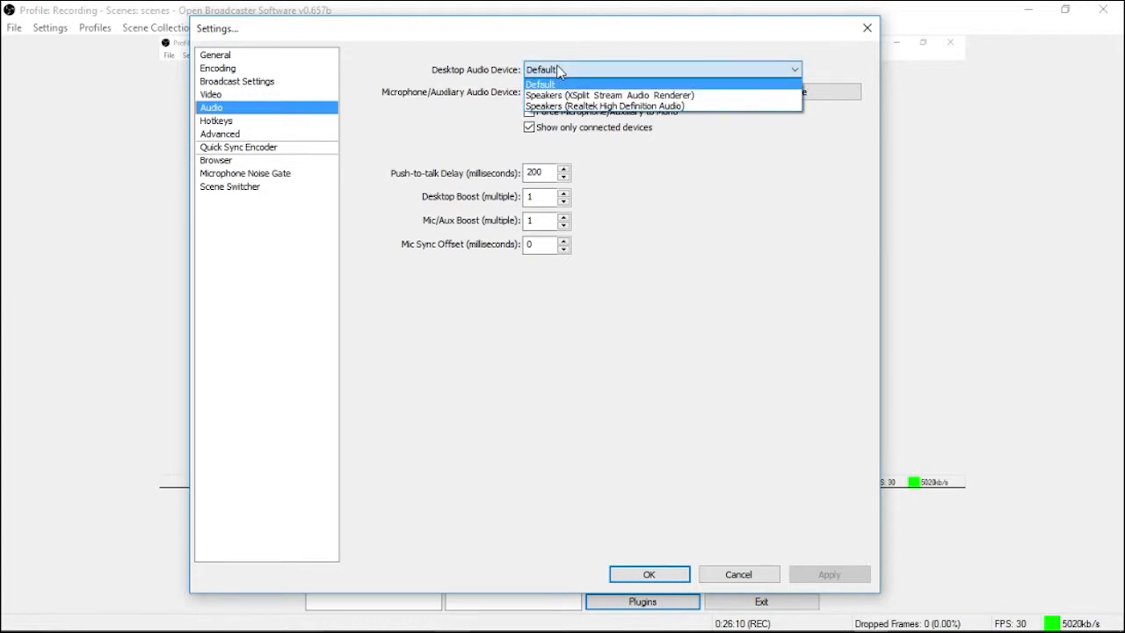
click(560, 74)
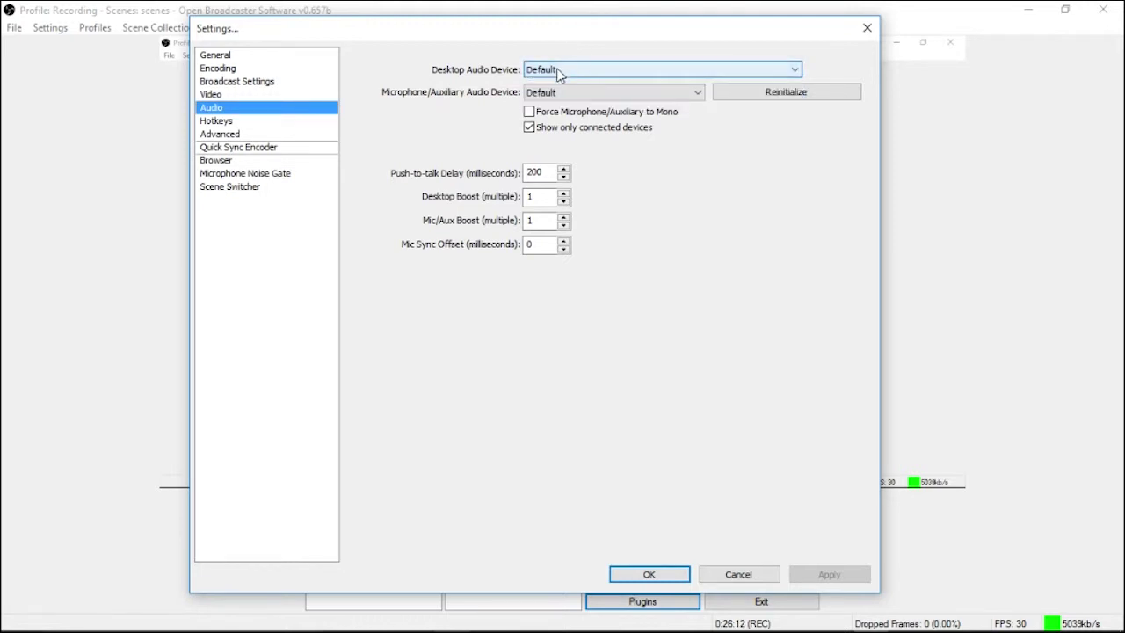
Review the available microphone/auxiliary and desktop audio devices in the Audio settings
click(563, 97)
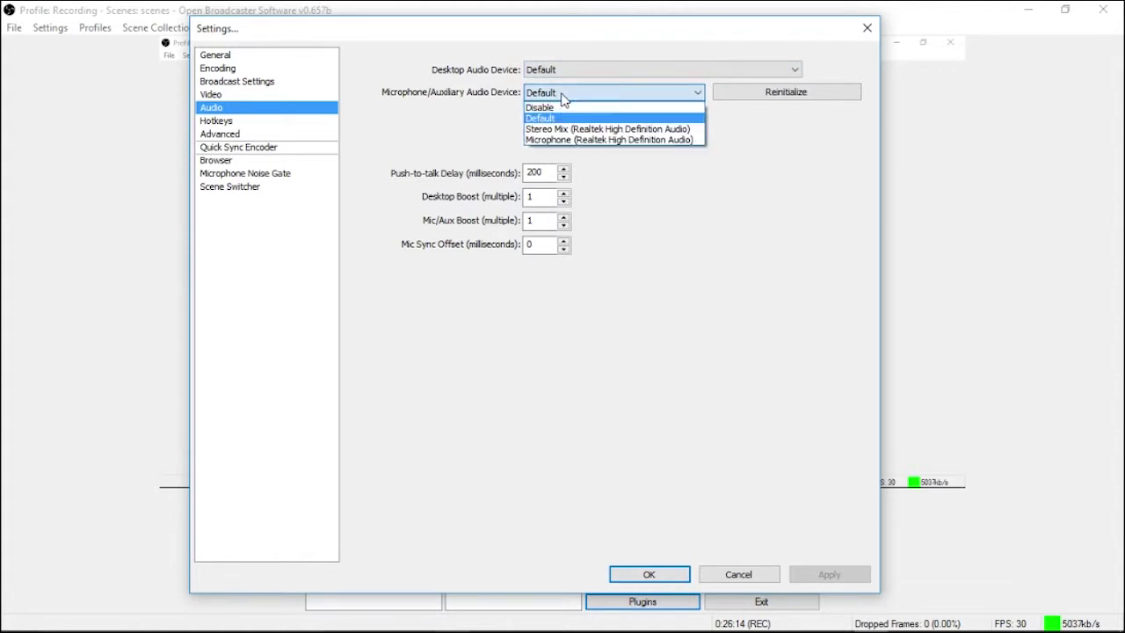
click(562, 95)
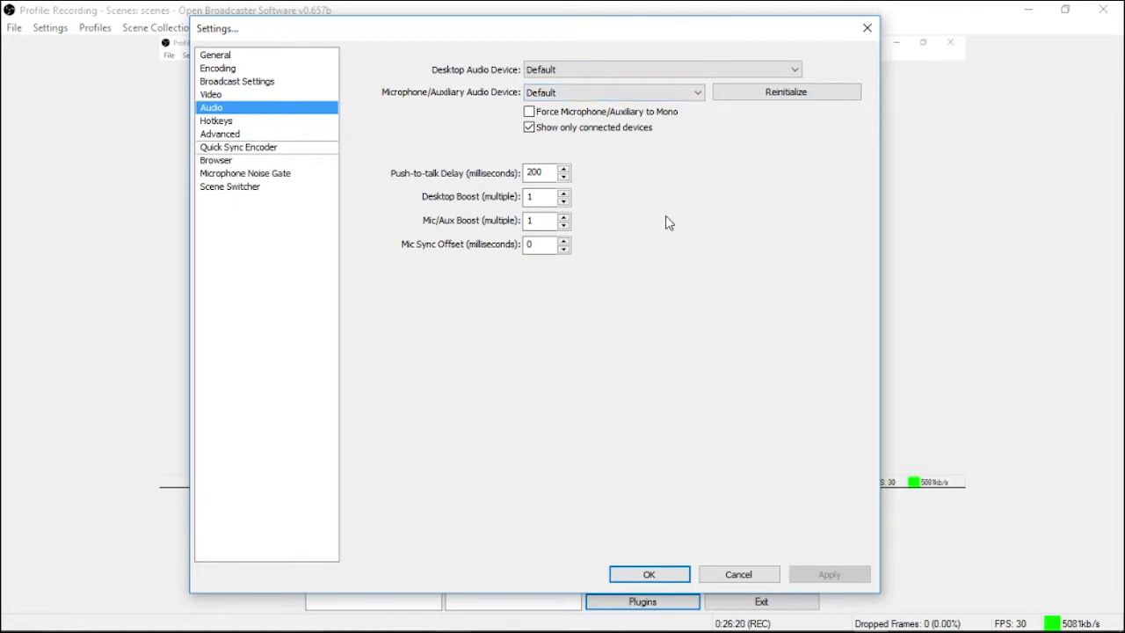
click(789, 71)
click(788, 72)
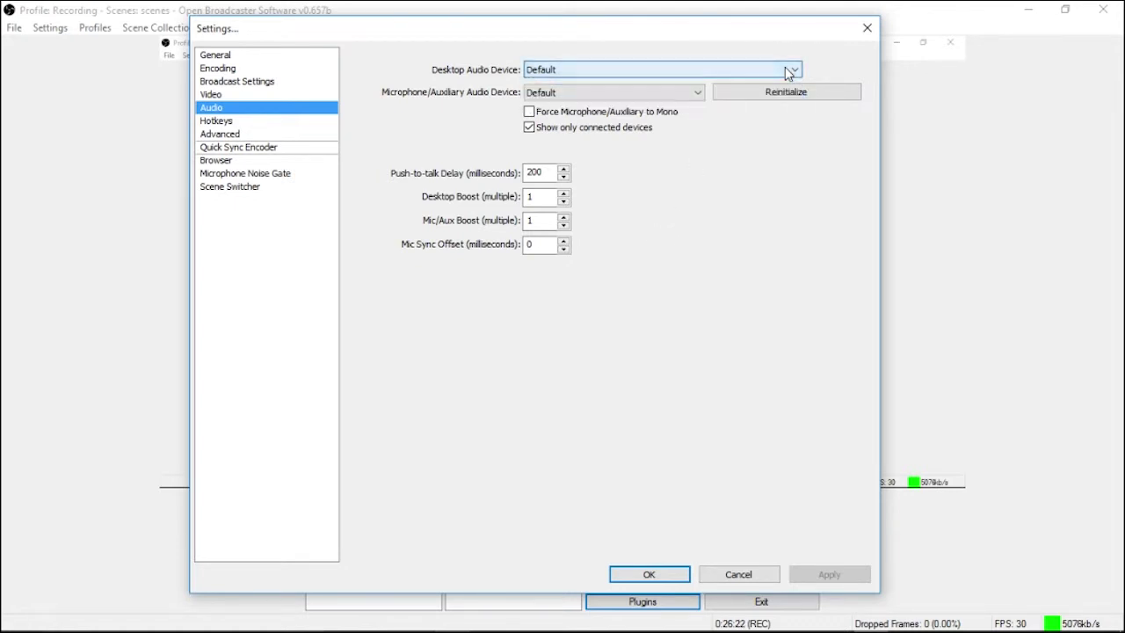
click(779, 92)
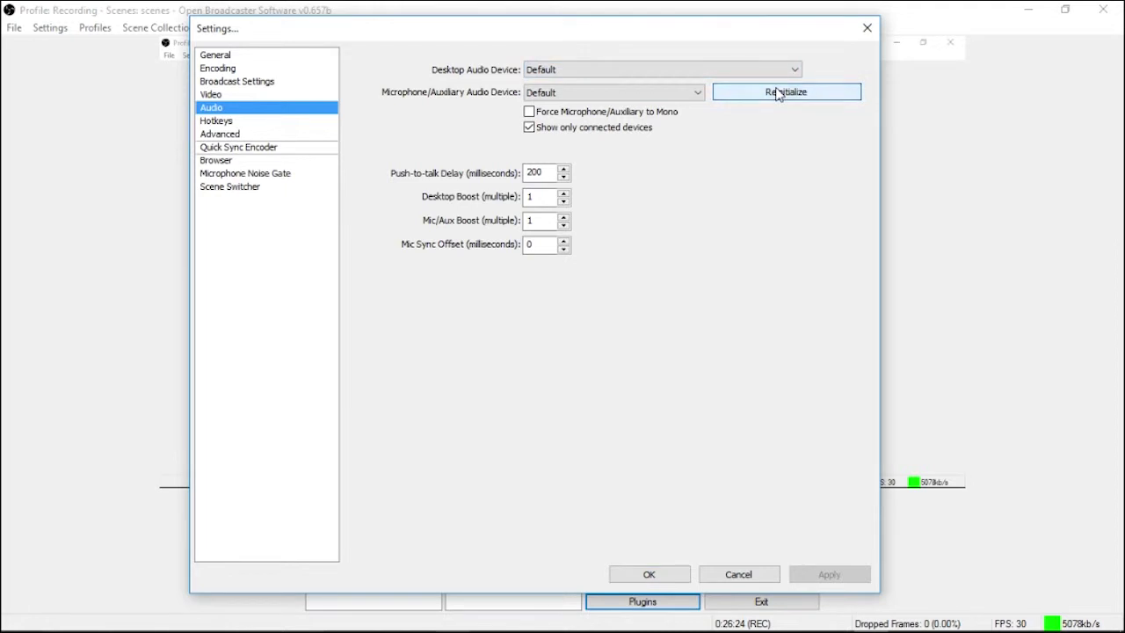
click(662, 97)
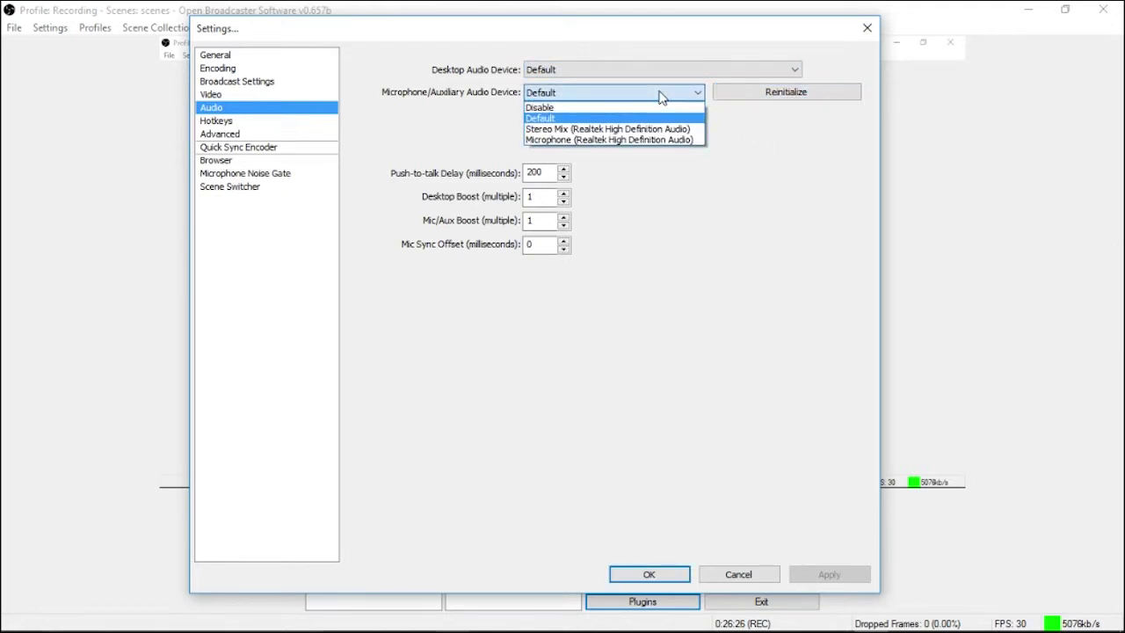
click(662, 97)
click(661, 95)
click(663, 88)
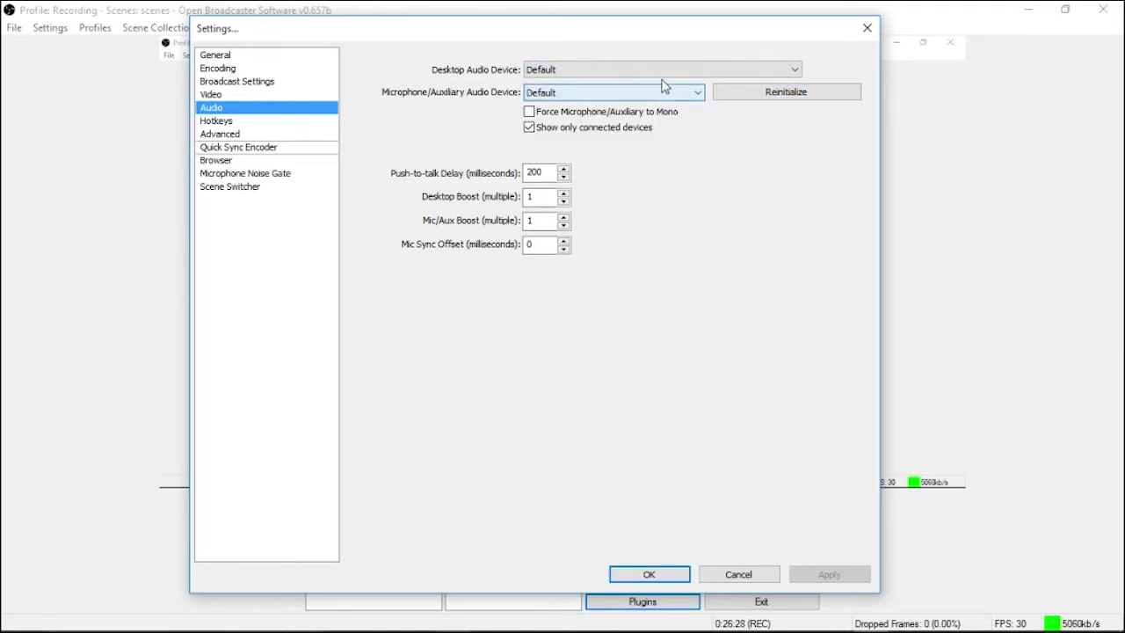
click(662, 73)
click(661, 73)
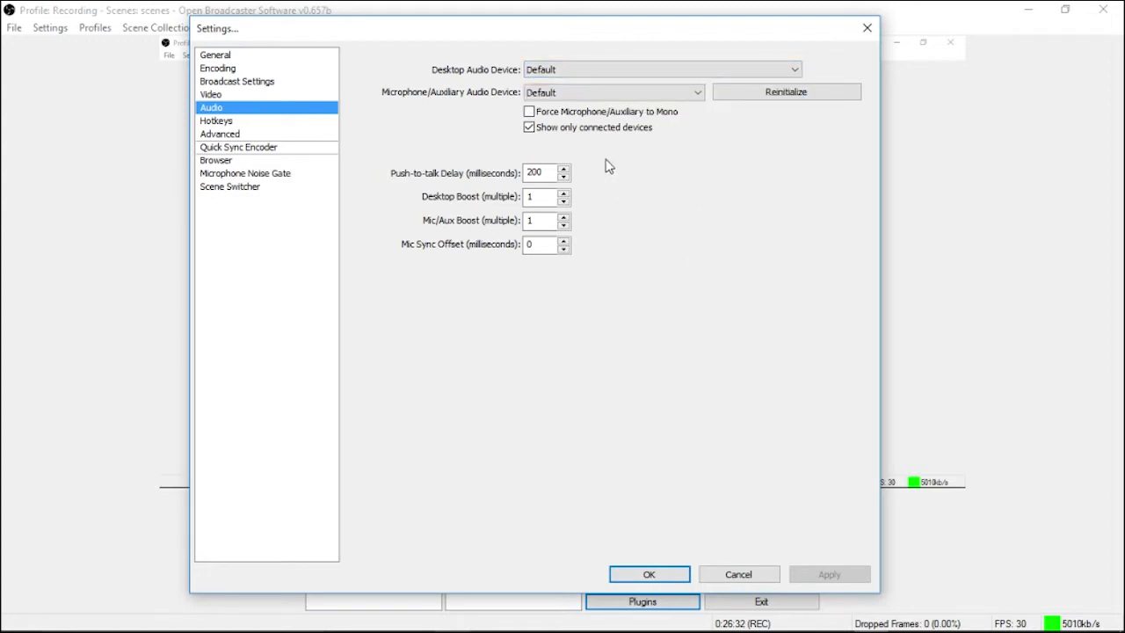
Try the audio device lists with Show only connected devices turned off, and turn that option back on
click(530, 128)
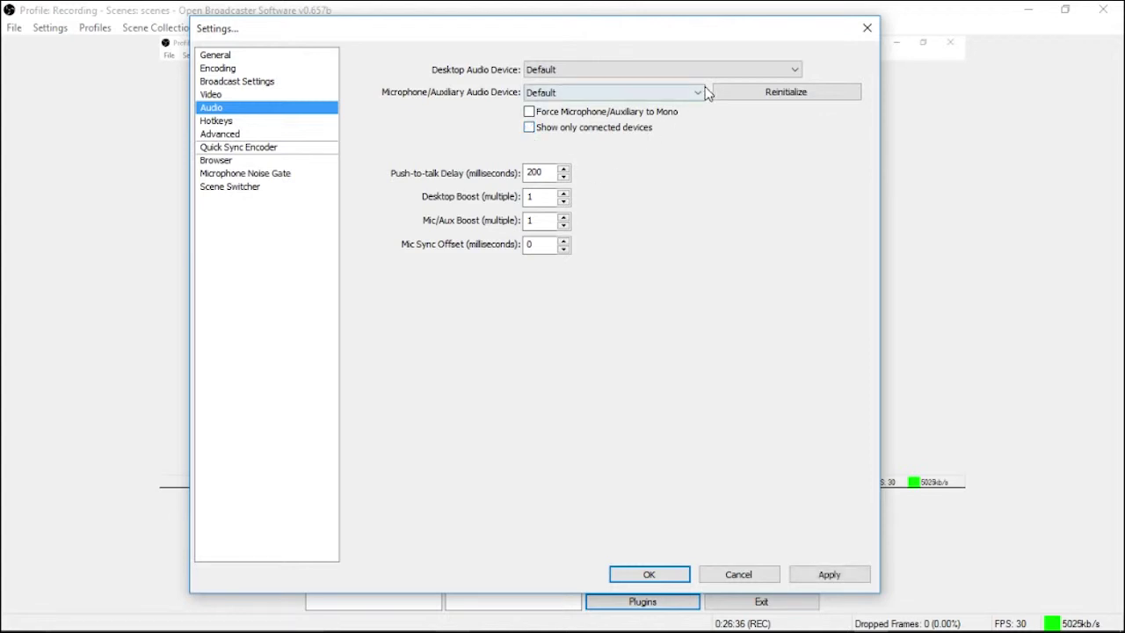
click(748, 71)
click(762, 80)
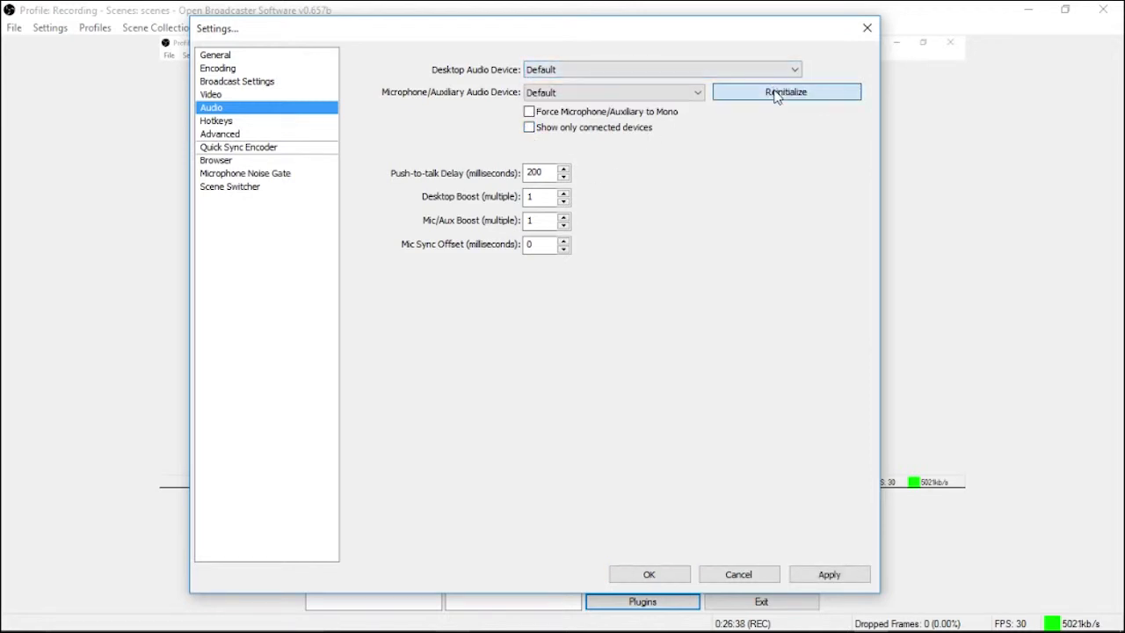
click(695, 93)
click(695, 93)
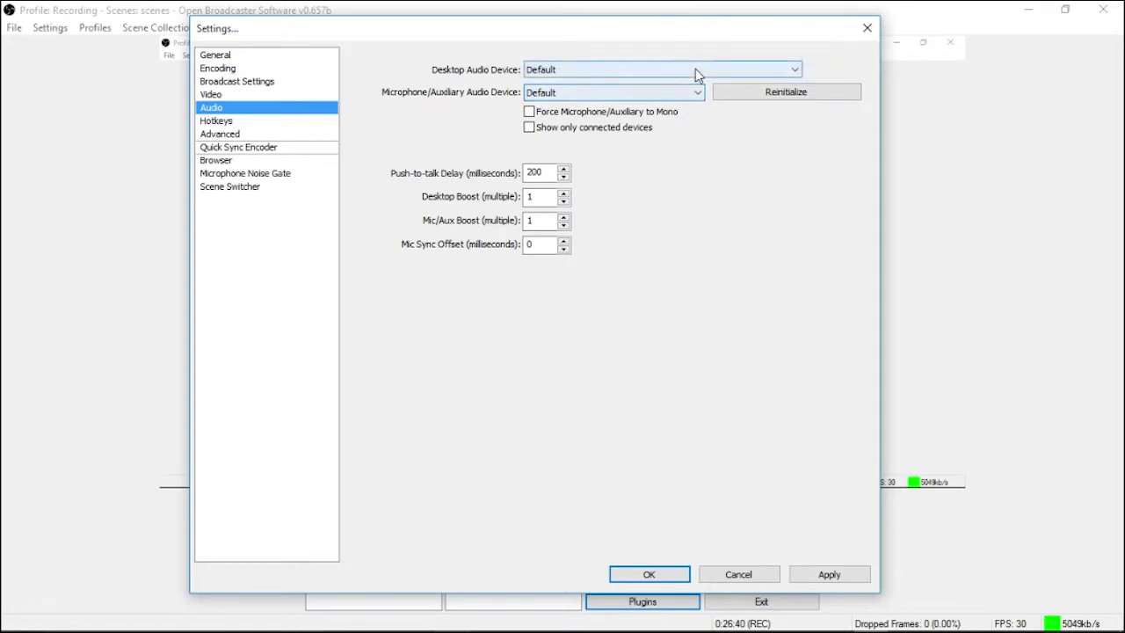
click(694, 69)
click(694, 69)
click(529, 128)
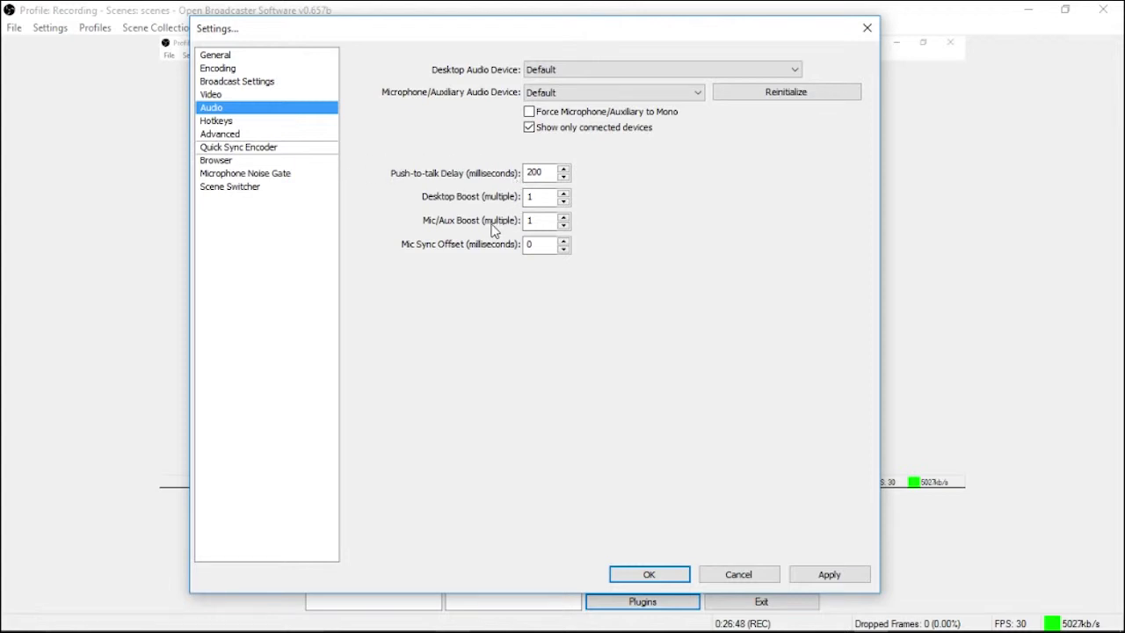
Examine the Mic/Aux Boost value, and go to the Hotkeys settings without saving the audio changes
click(543, 218)
click(540, 221)
click(217, 121)
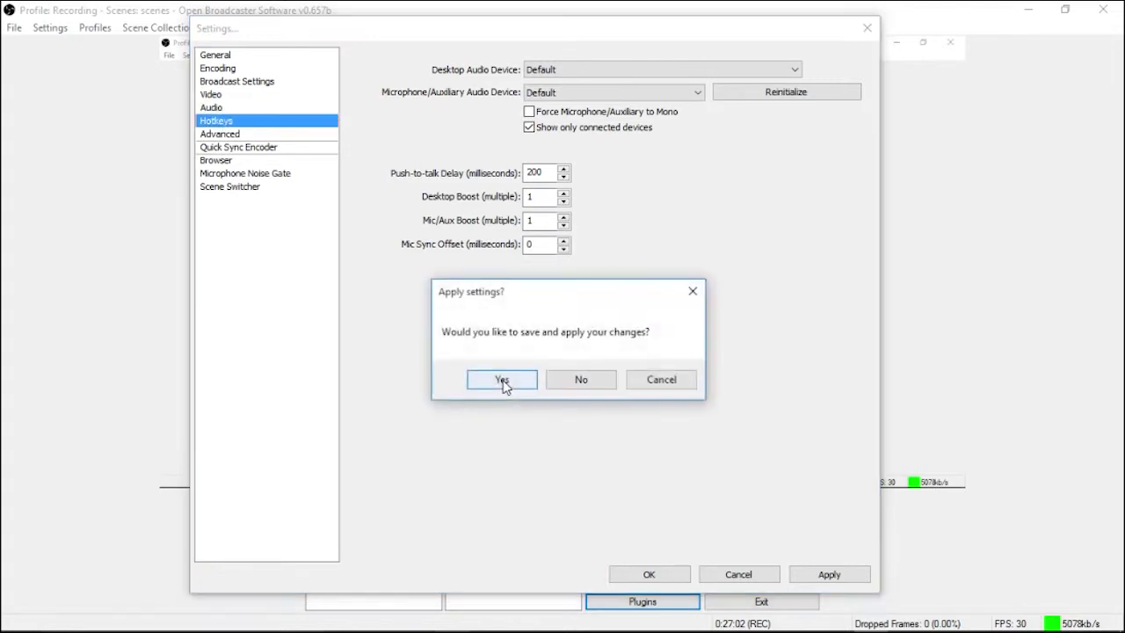
click(581, 379)
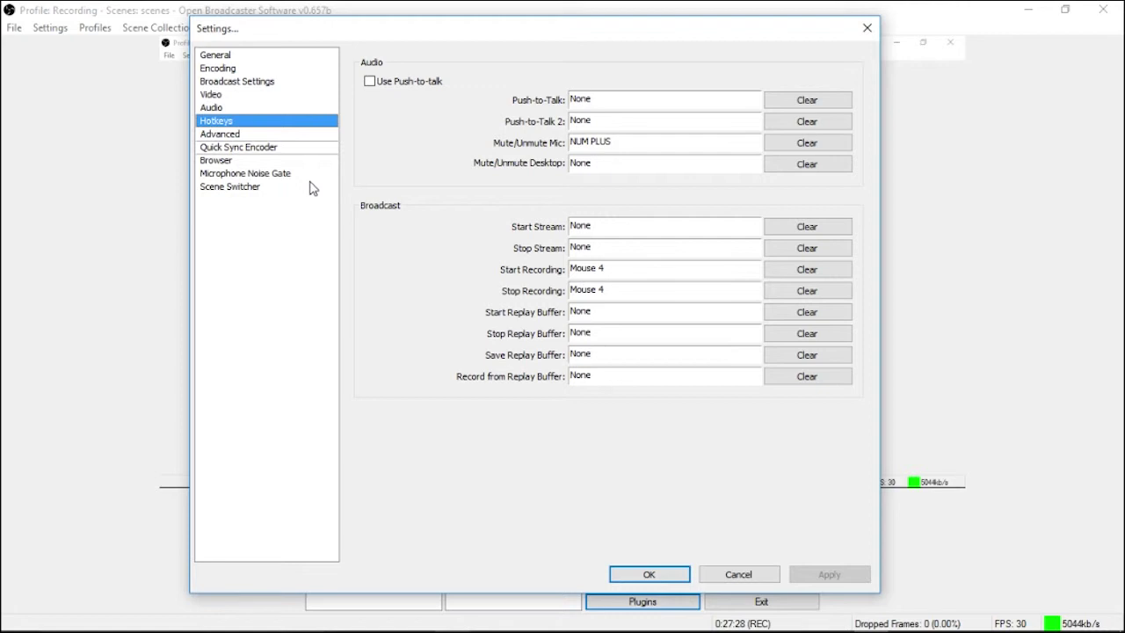
Go to the Advanced settings and review the process priority class choices
click(212, 137)
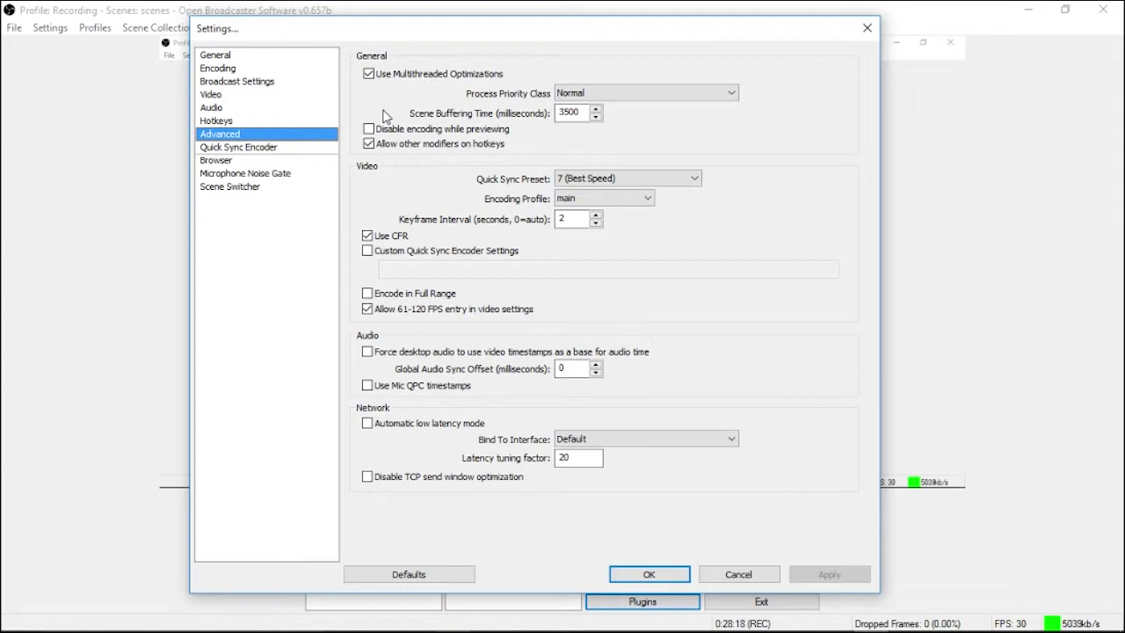
click(731, 94)
click(732, 95)
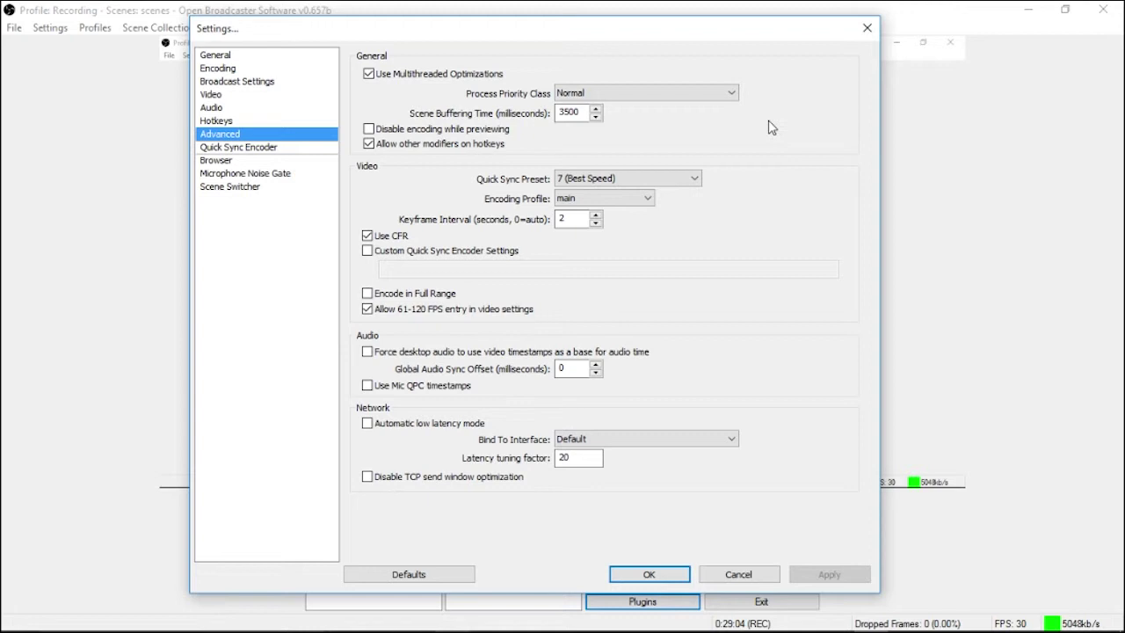
Review the advanced video options, picking 7 (Best Speed) as the Quick Sync preset and examining the encoding profile and keyframe interval
click(600, 179)
click(607, 257)
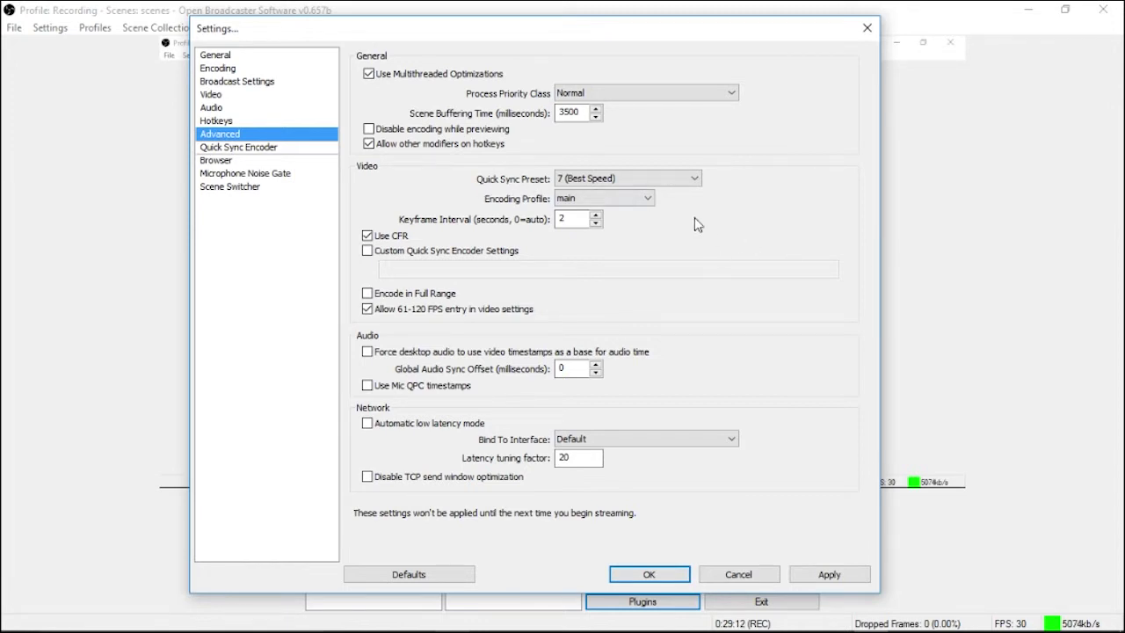
click(636, 199)
click(637, 200)
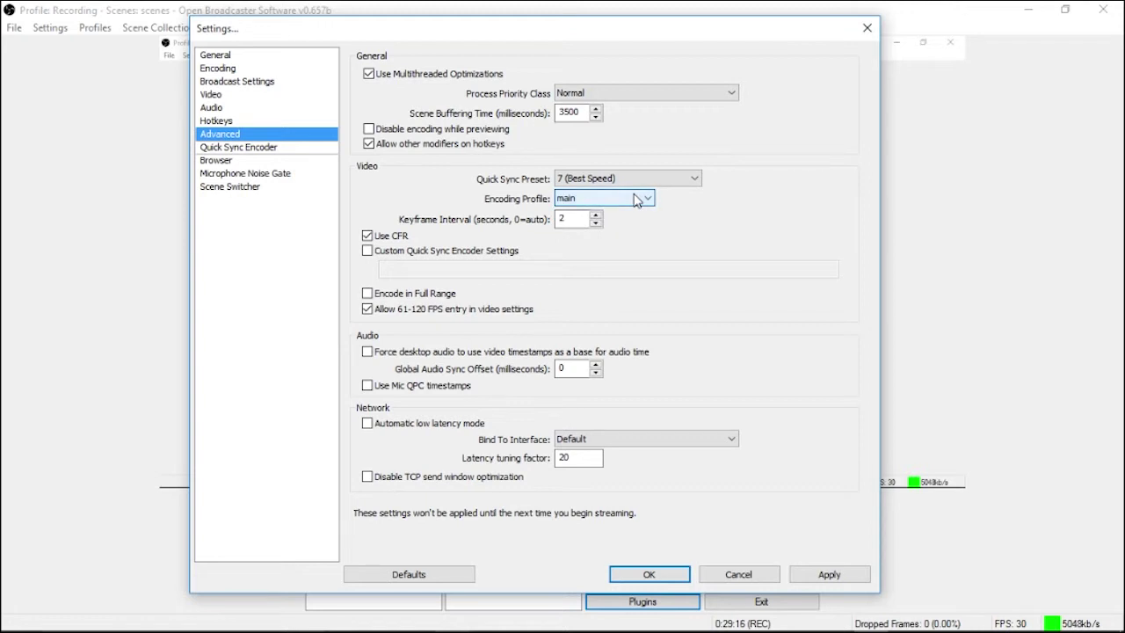
click(569, 220)
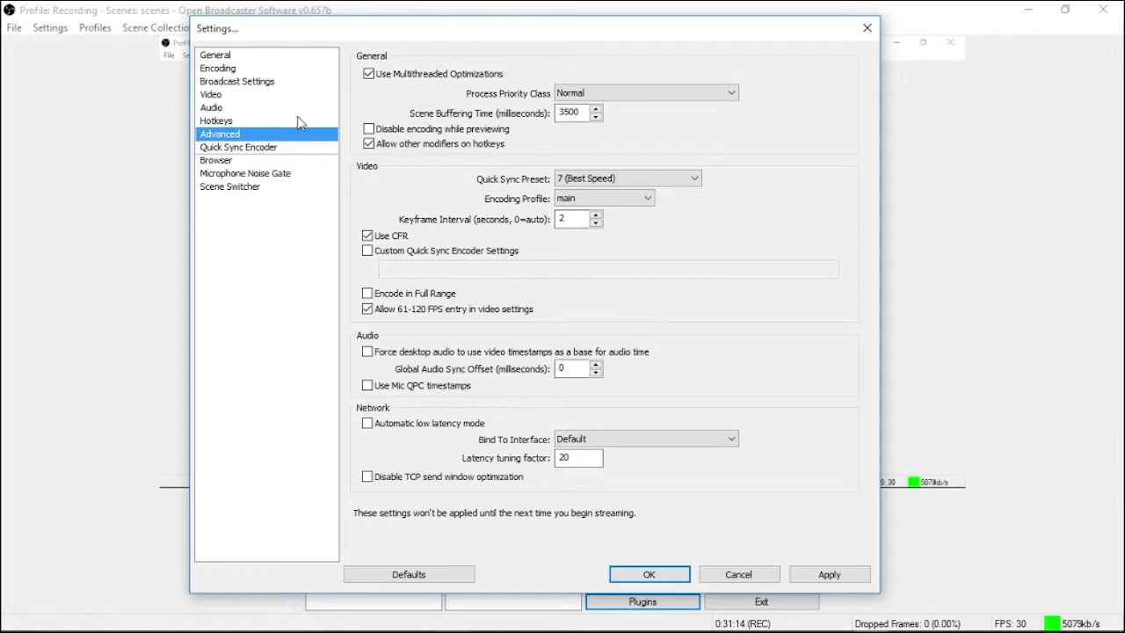
Review the Quick Sync Encoder settings without saving the advanced changes, and go on to the Browser settings
click(265, 148)
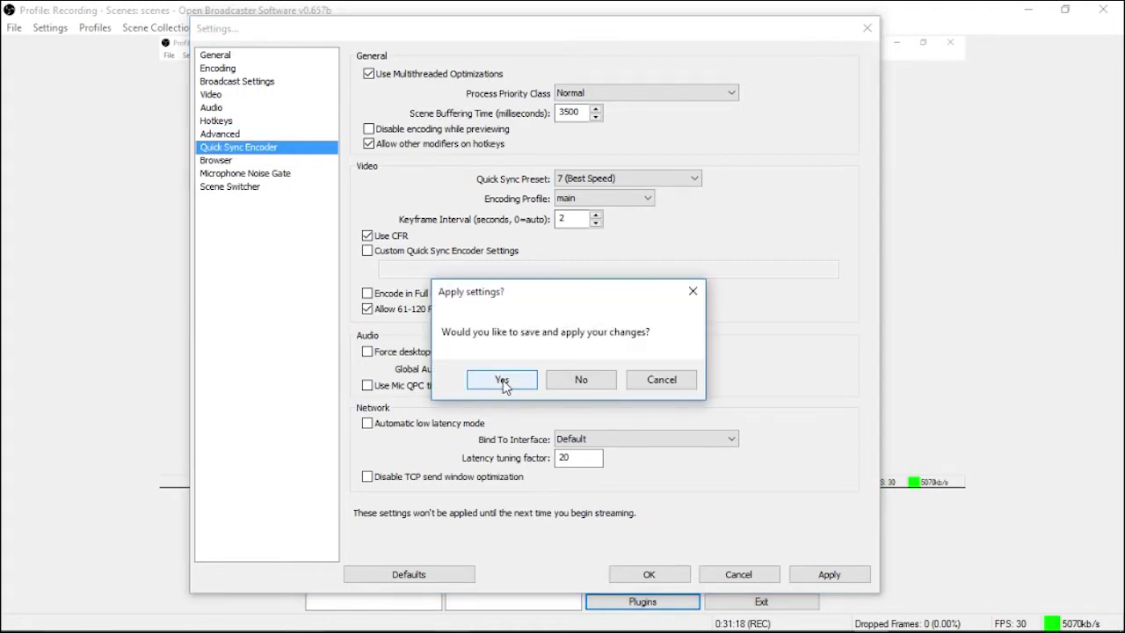
click(567, 380)
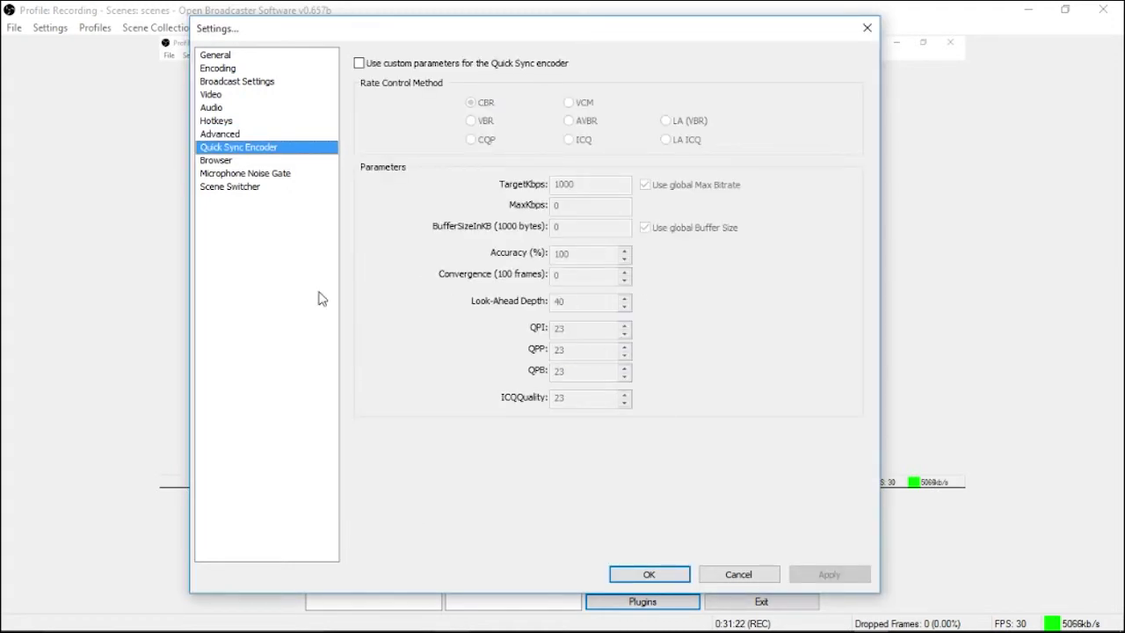
click(219, 161)
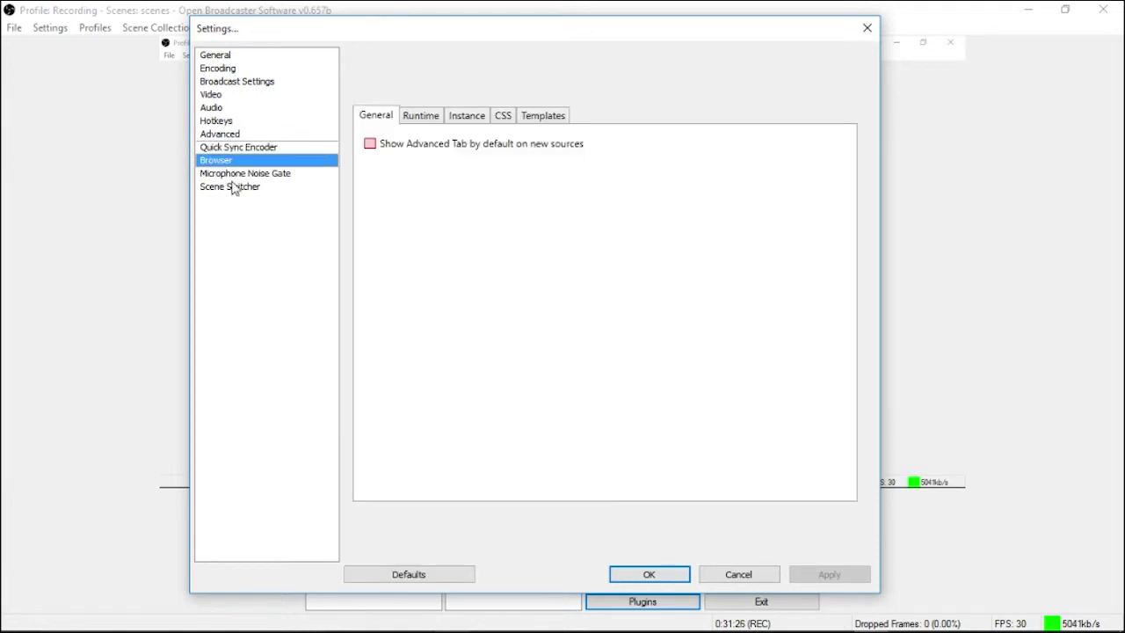
Review the Microphone Noise Gate and Scene Switcher settings, and close the settings
click(250, 175)
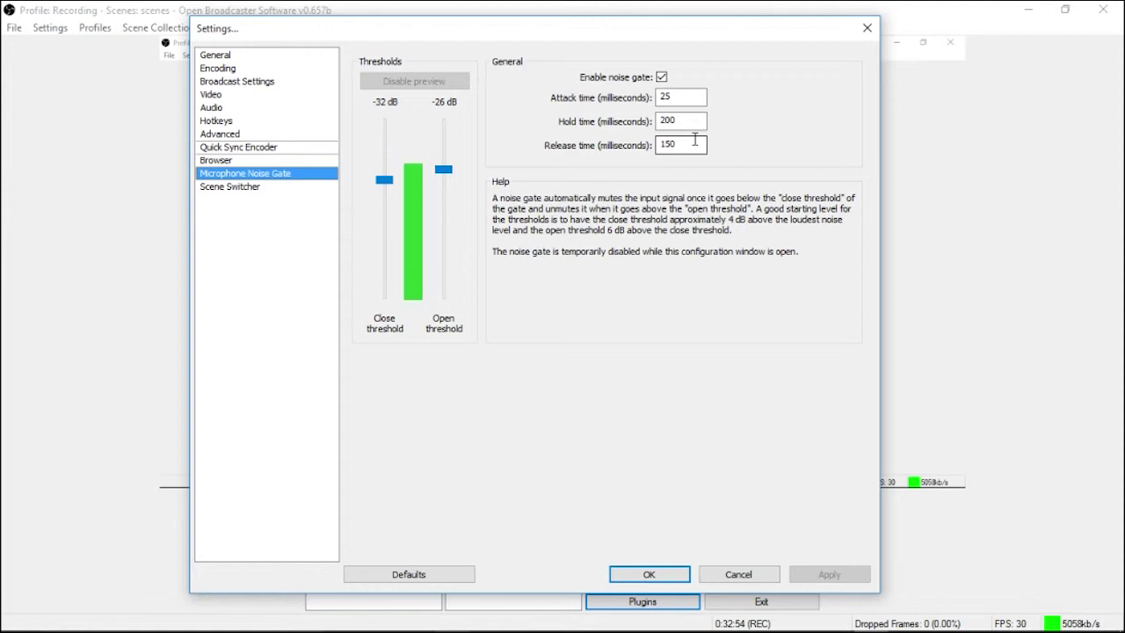
click(254, 190)
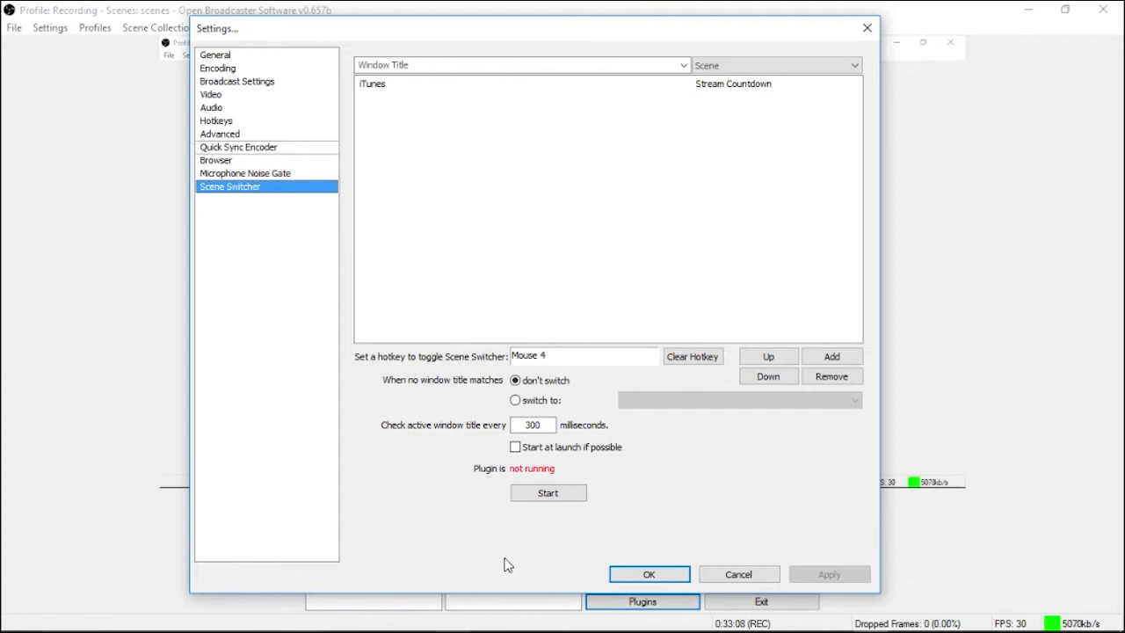
click(649, 575)
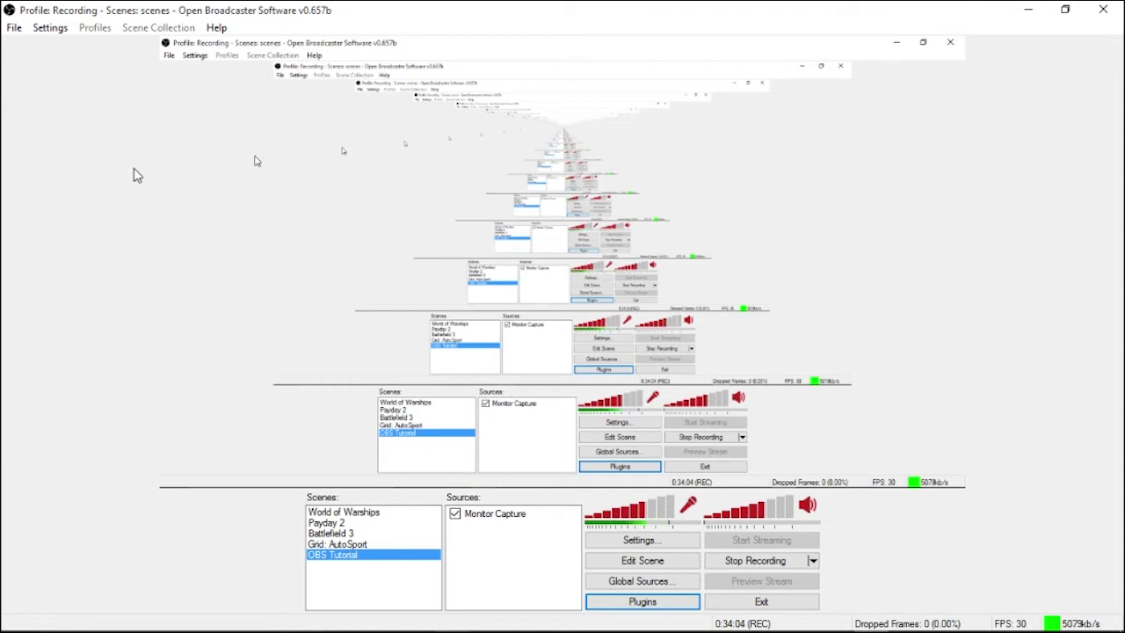
Reopen the Audio settings, examine the desktop and microphone device choices, and close the settings without changes
click(655, 544)
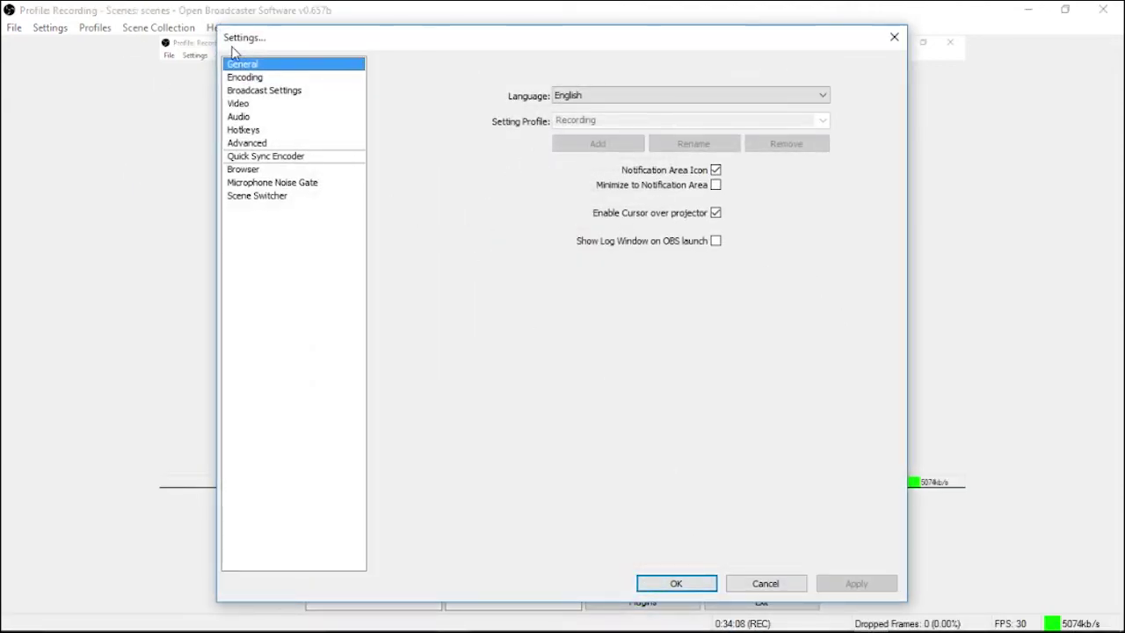
click(247, 118)
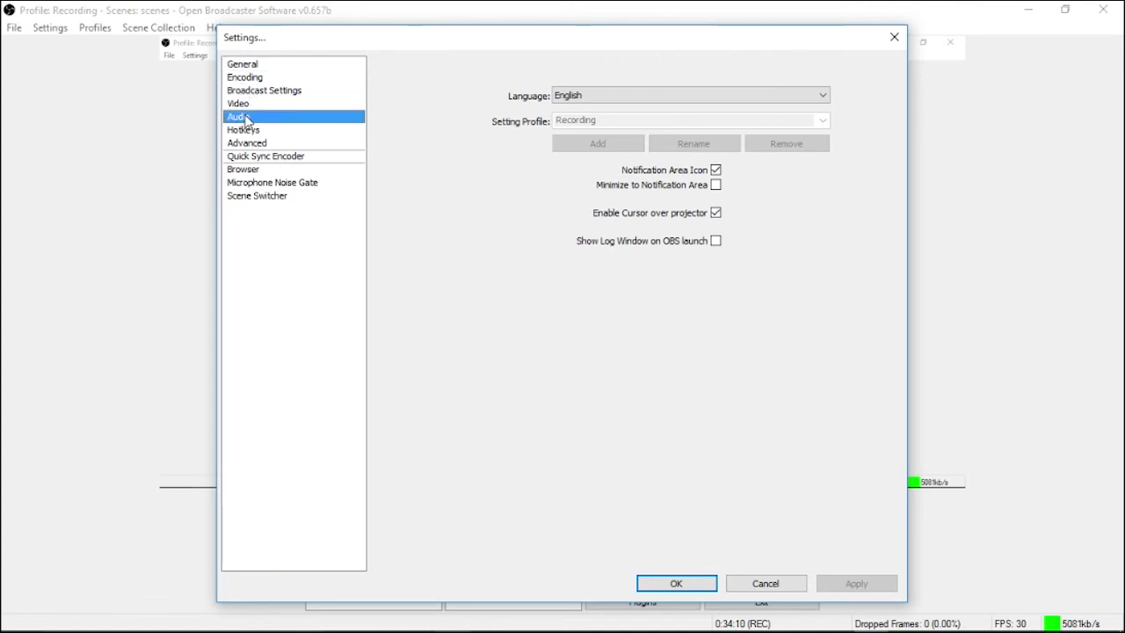
click(611, 80)
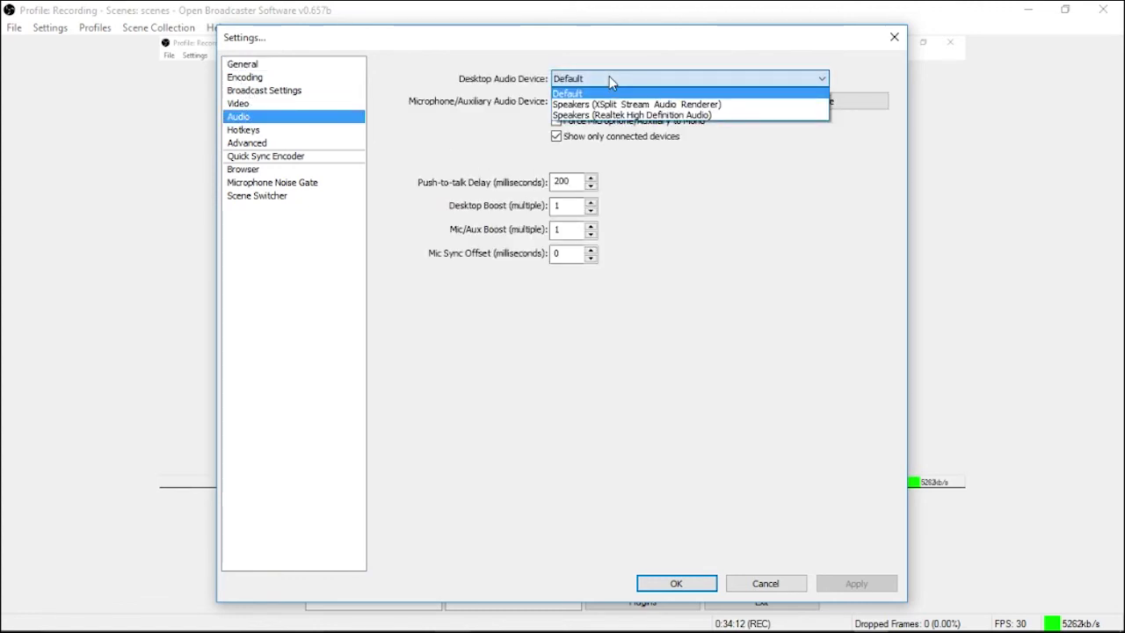
click(611, 82)
click(612, 103)
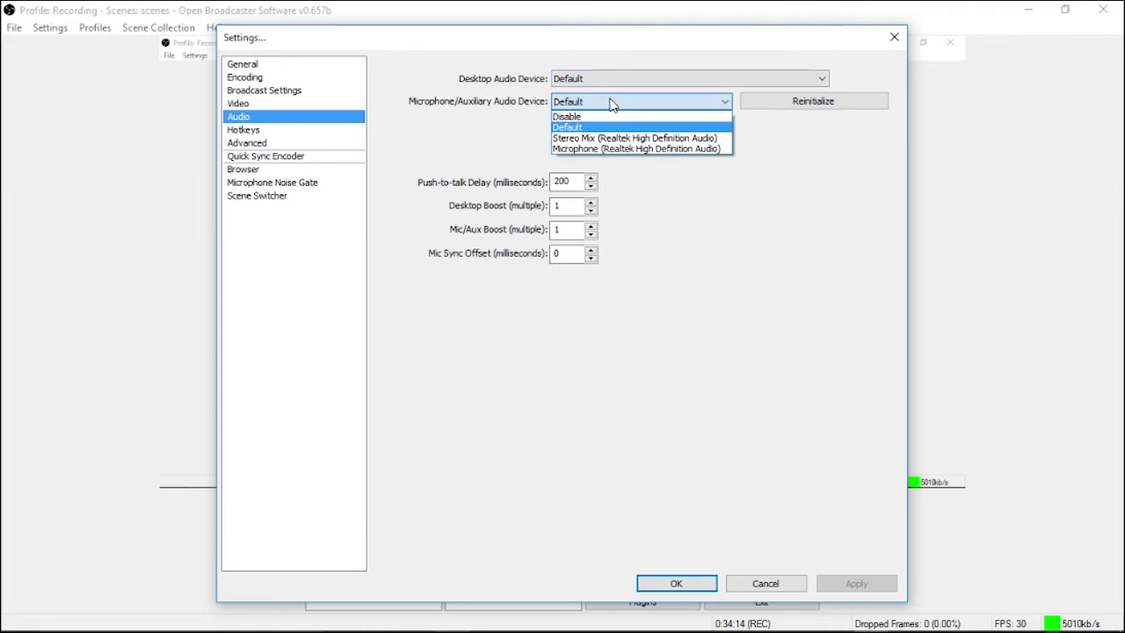
click(683, 102)
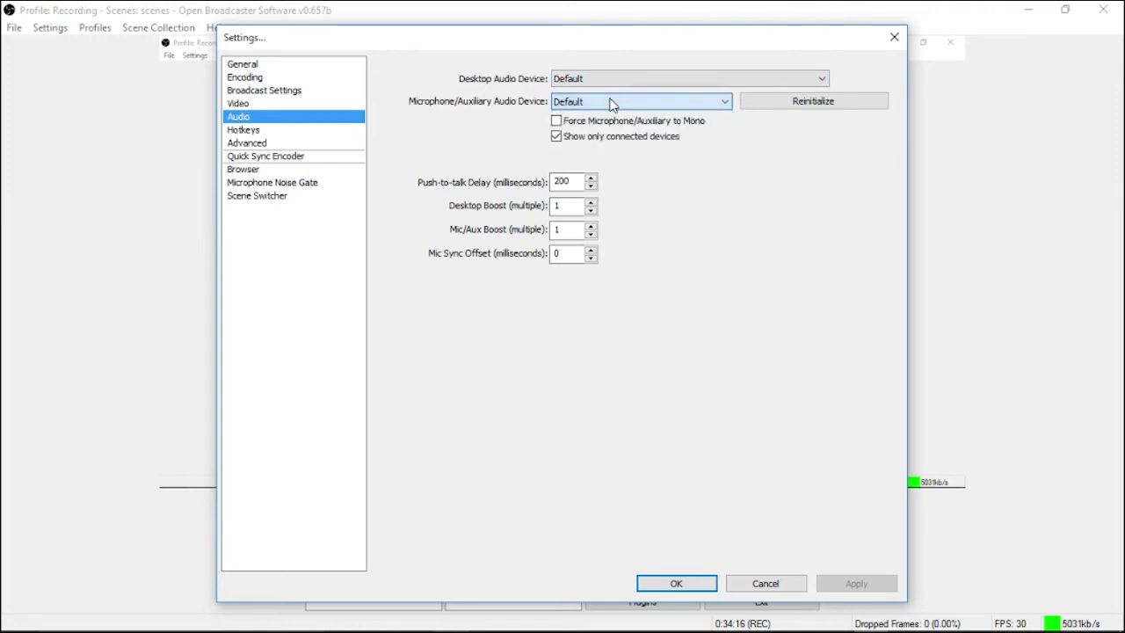
click(765, 583)
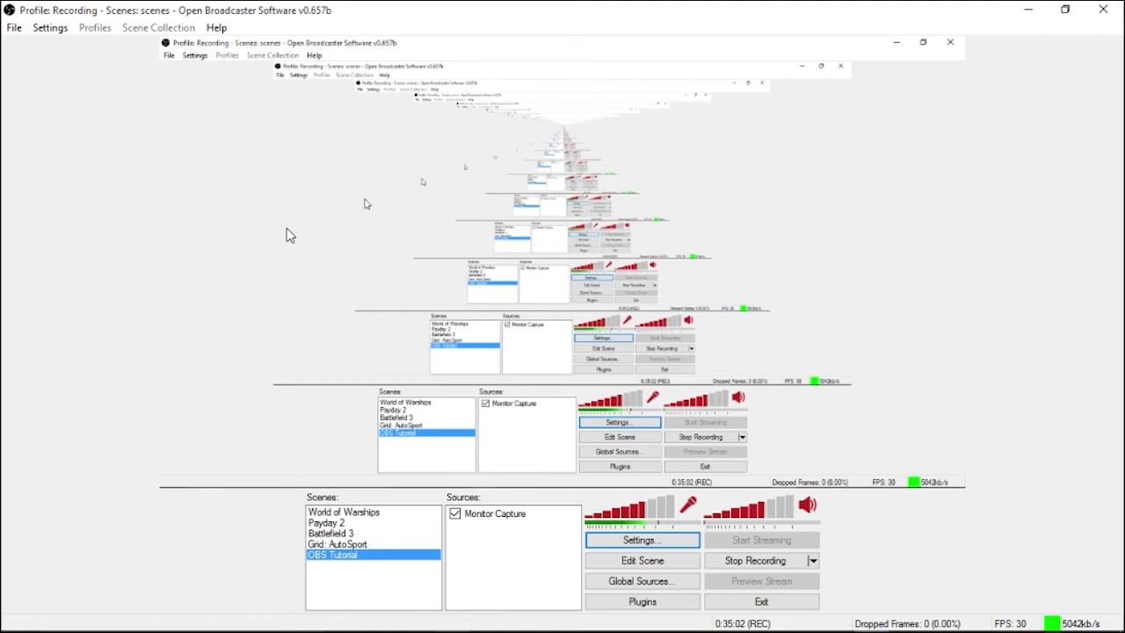
Open the playback devices in the Windows Sound settings
mouse_move(911, 622)
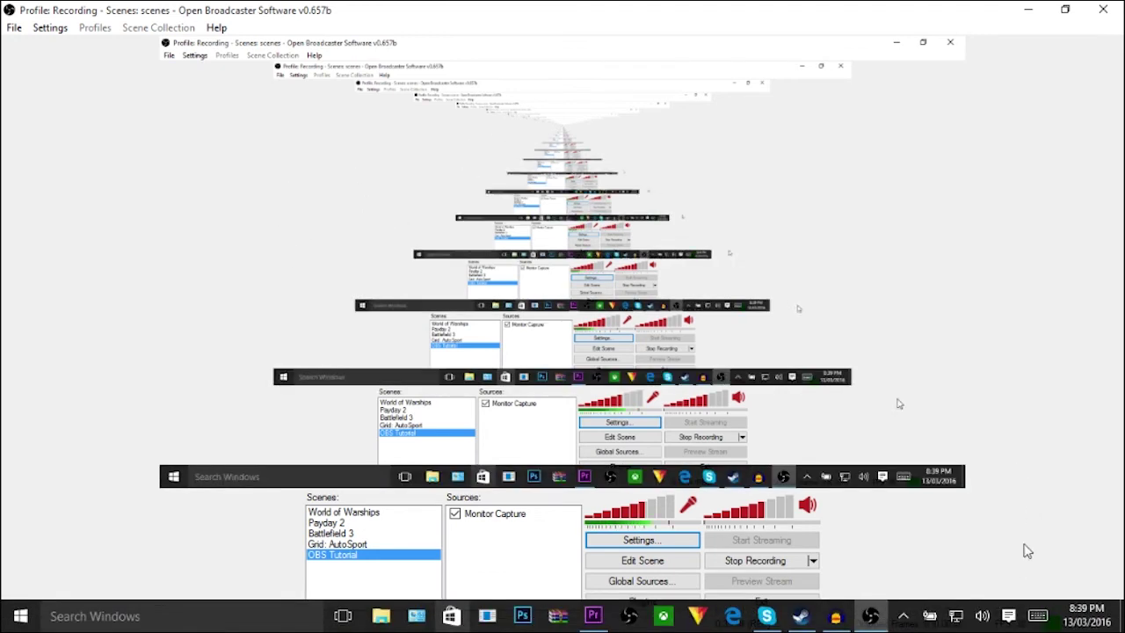
right_click(912, 622)
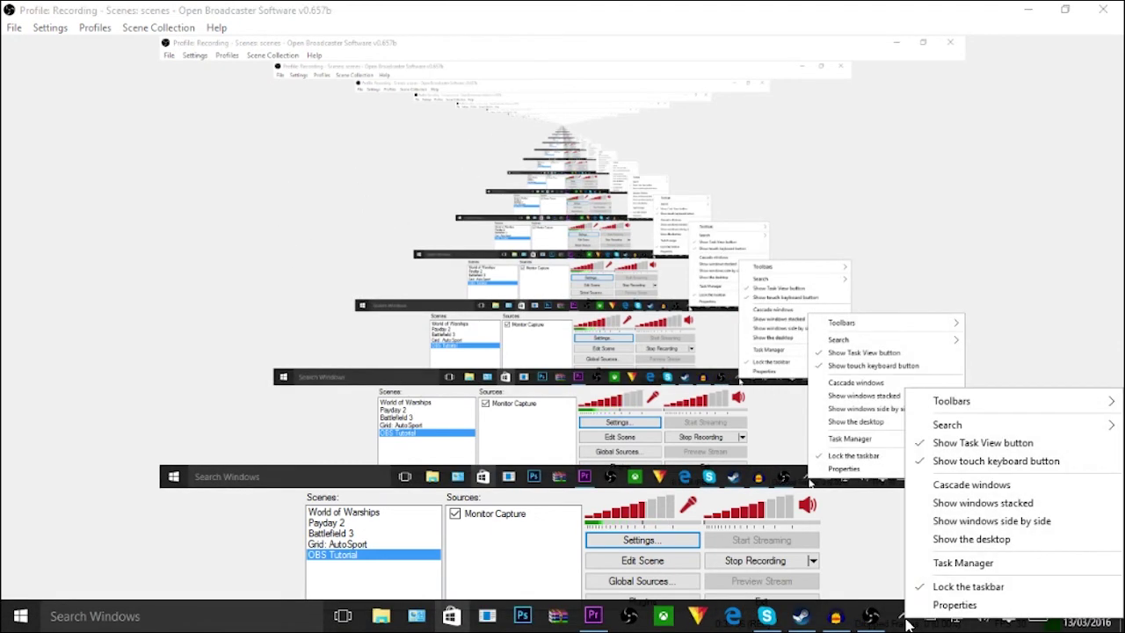
click(893, 562)
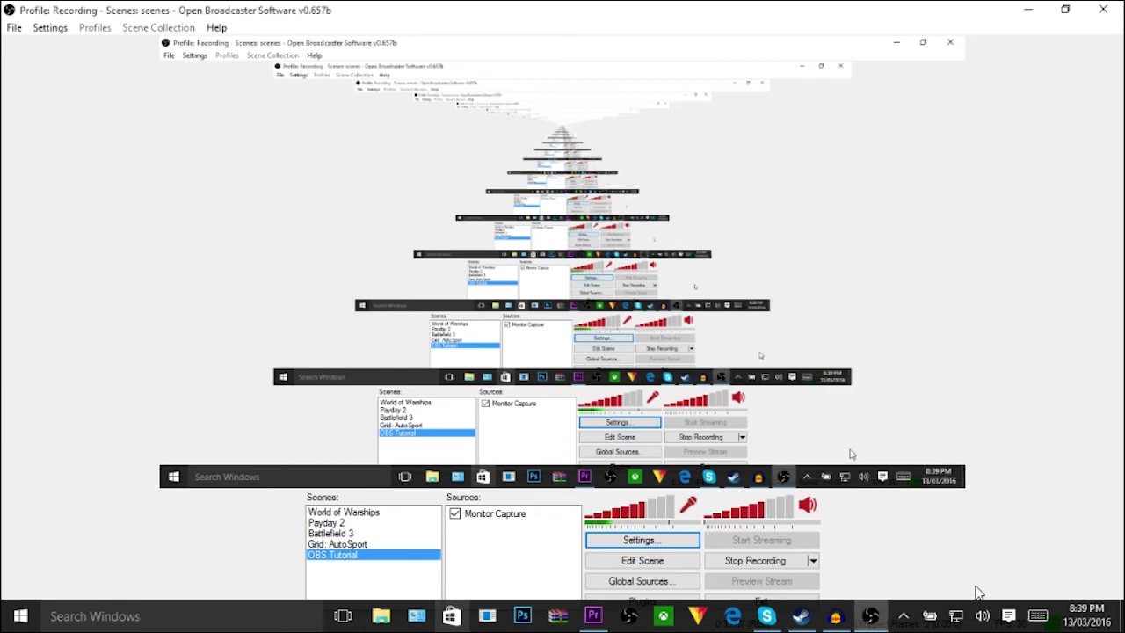
right_click(984, 618)
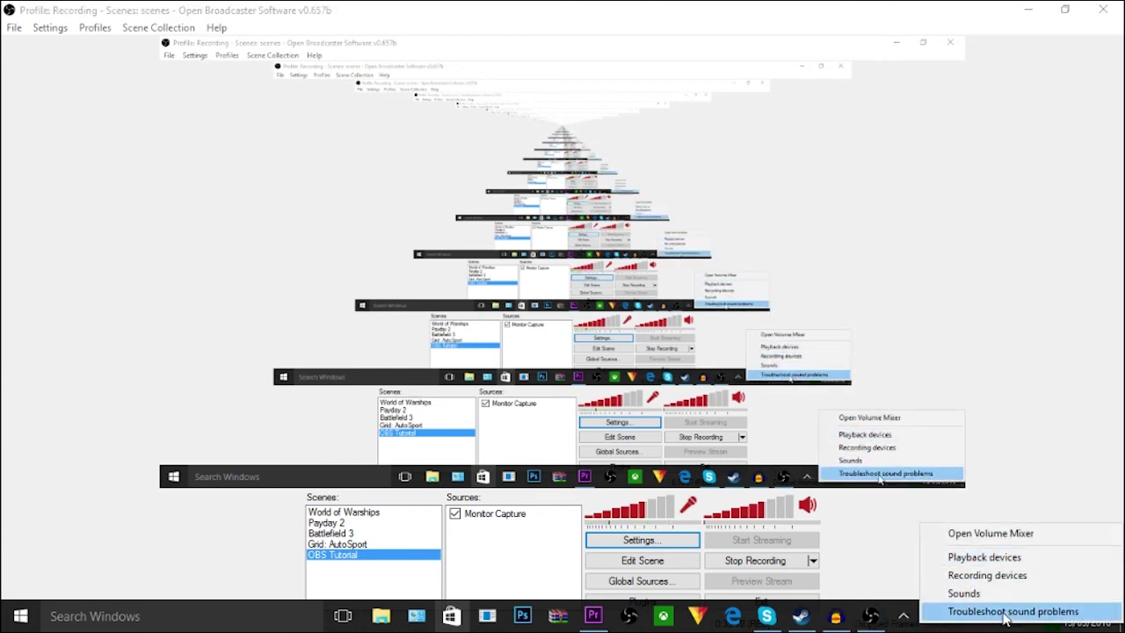
click(998, 558)
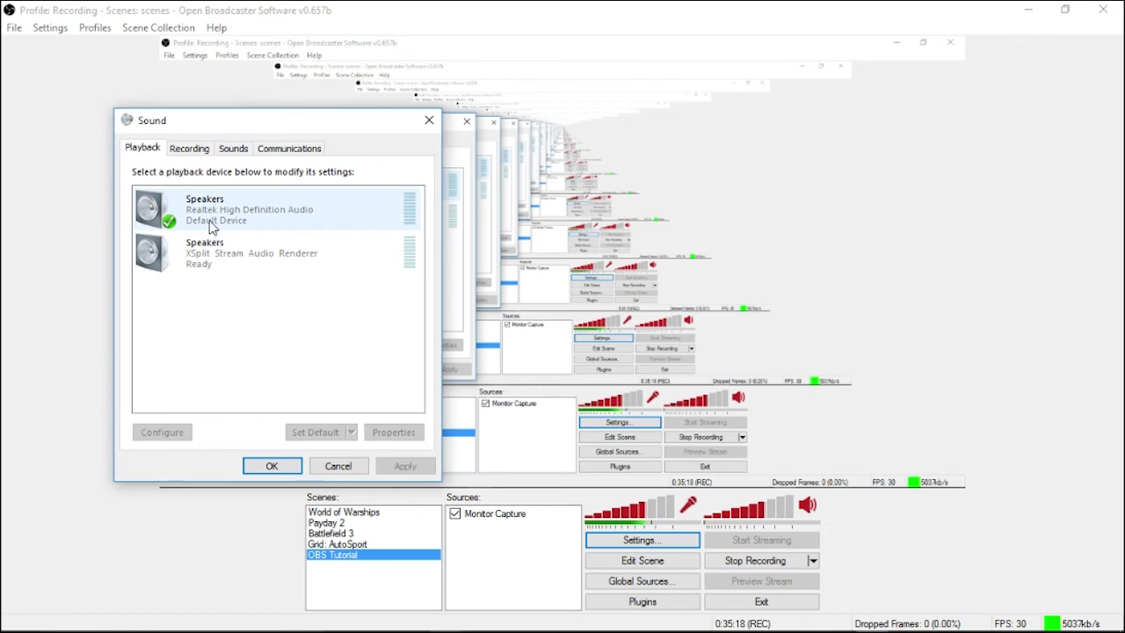
Review the recording devices in the Sound settings, including the options available for the default Microphone, and close the dialog without changes
click(187, 146)
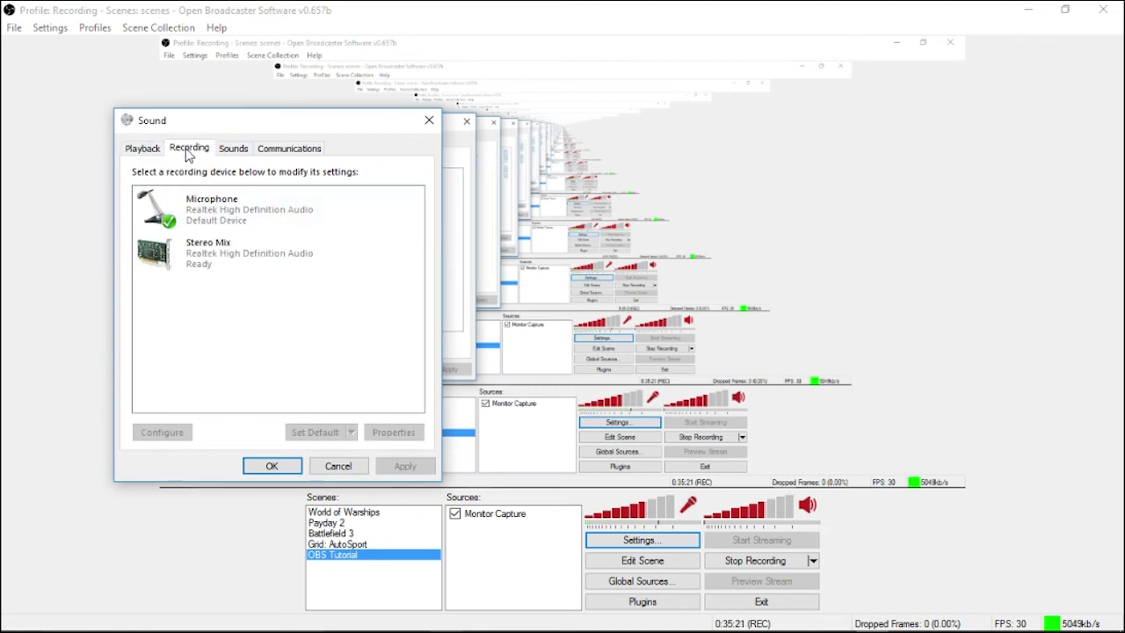
click(236, 219)
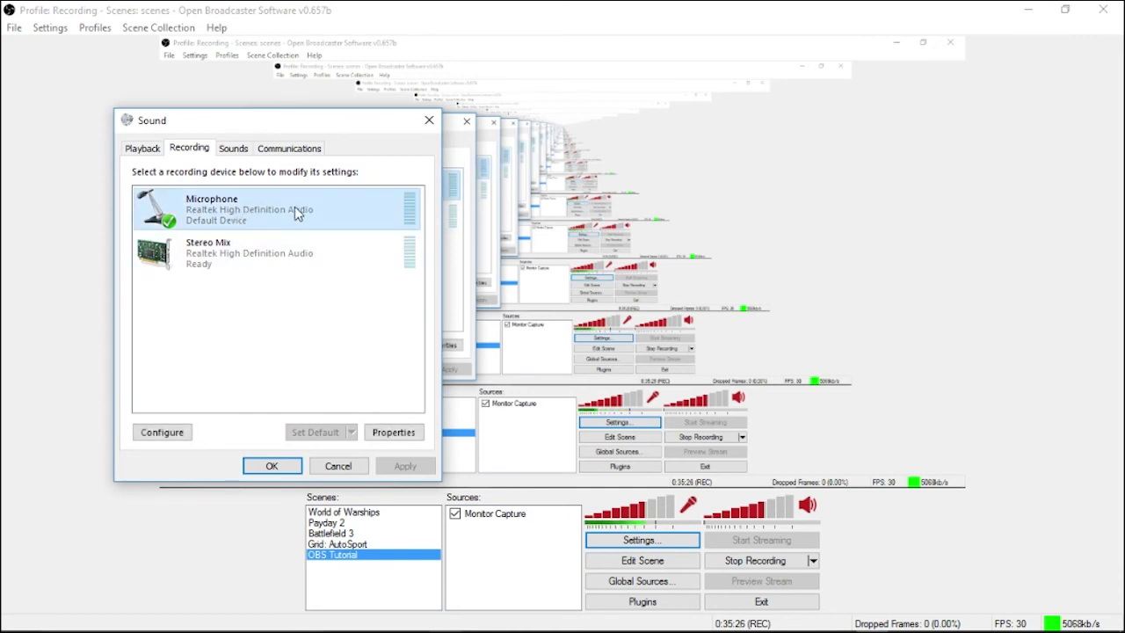
click(232, 149)
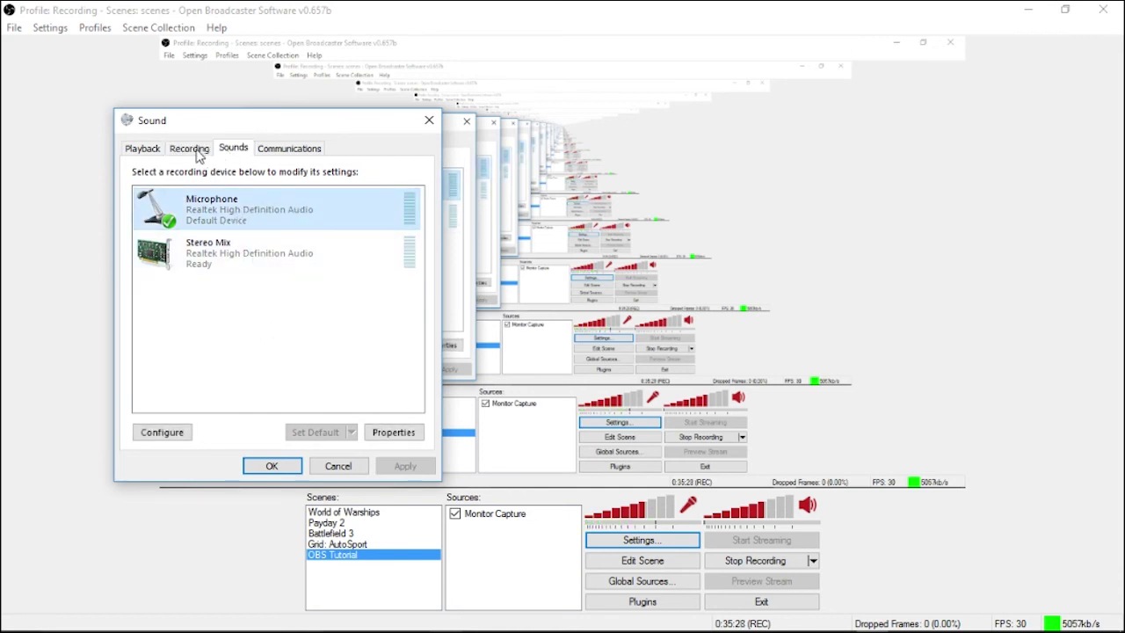
click(189, 151)
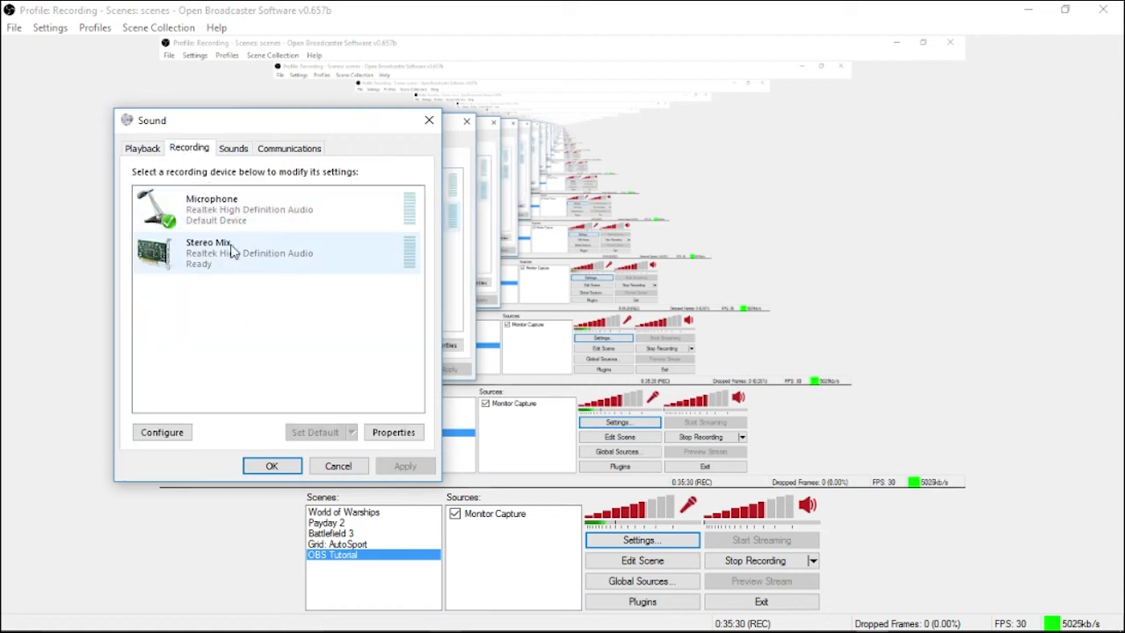
right_click(228, 209)
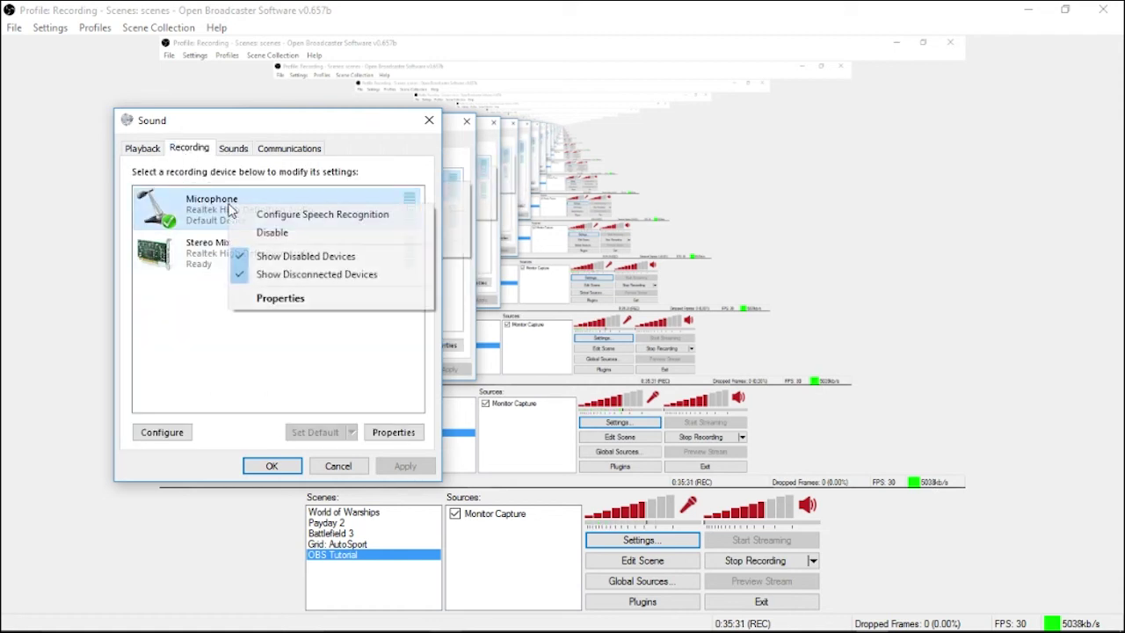
click(211, 330)
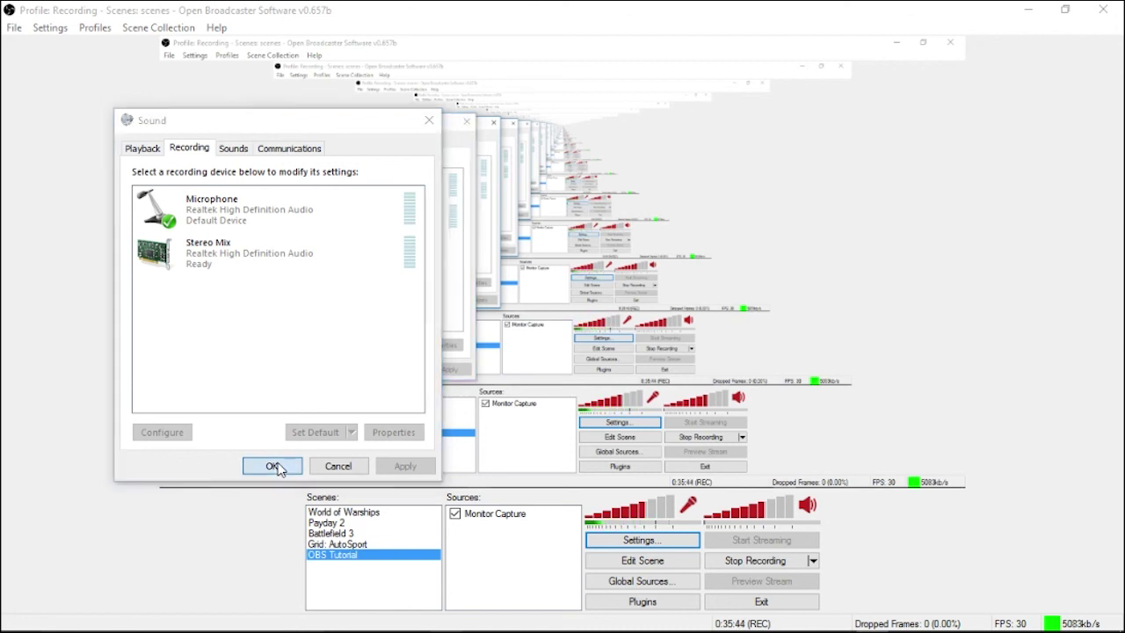
click(275, 467)
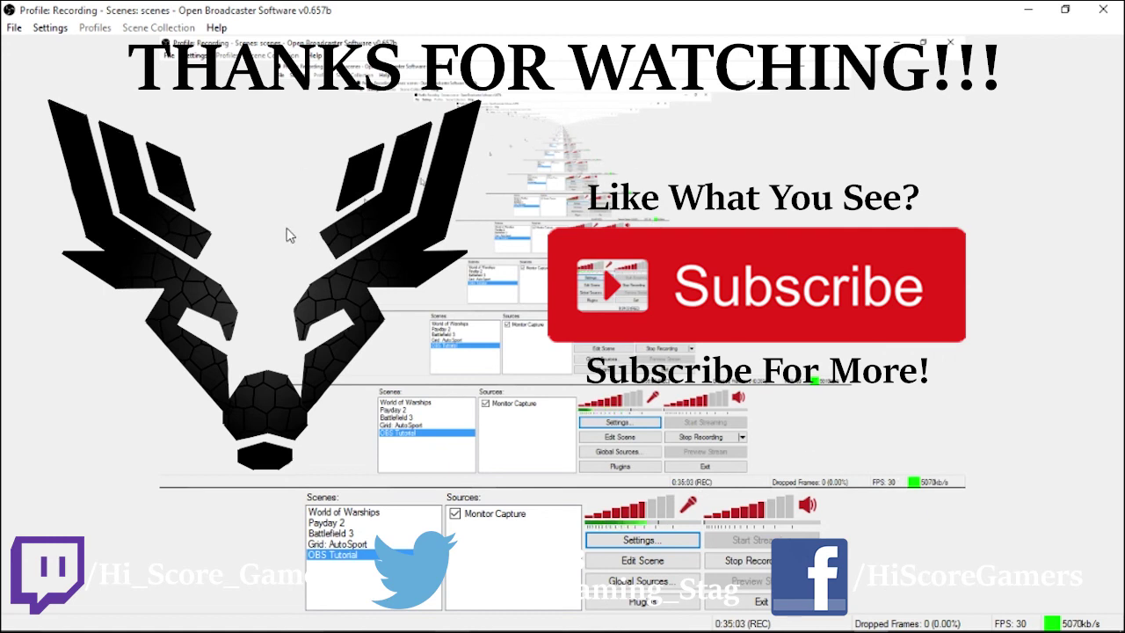
mouse_move(1103, 626)
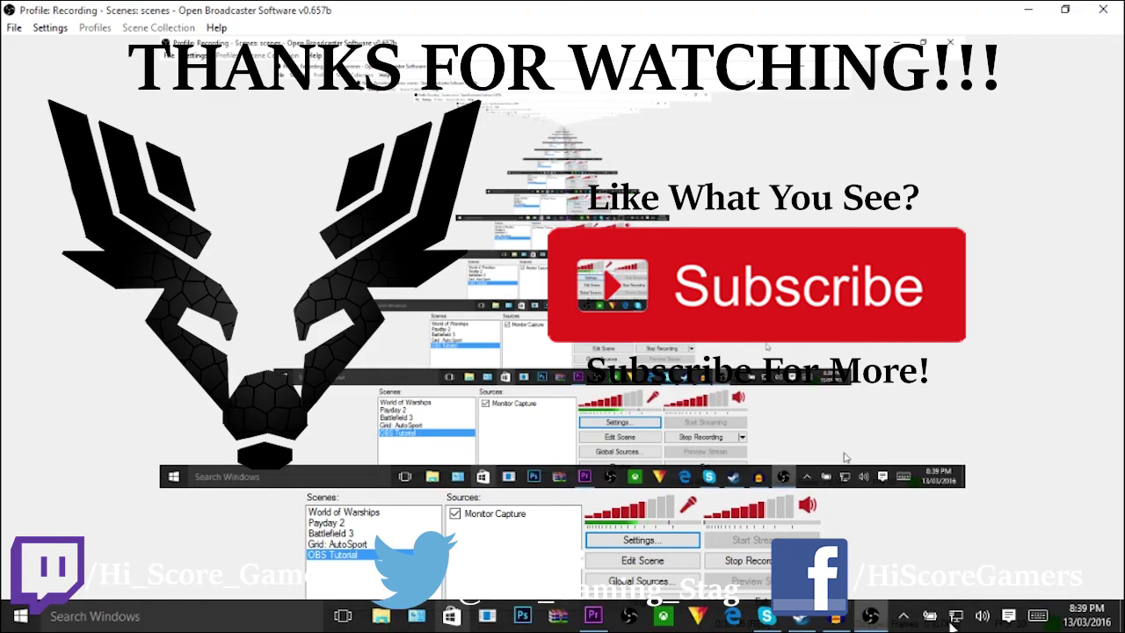